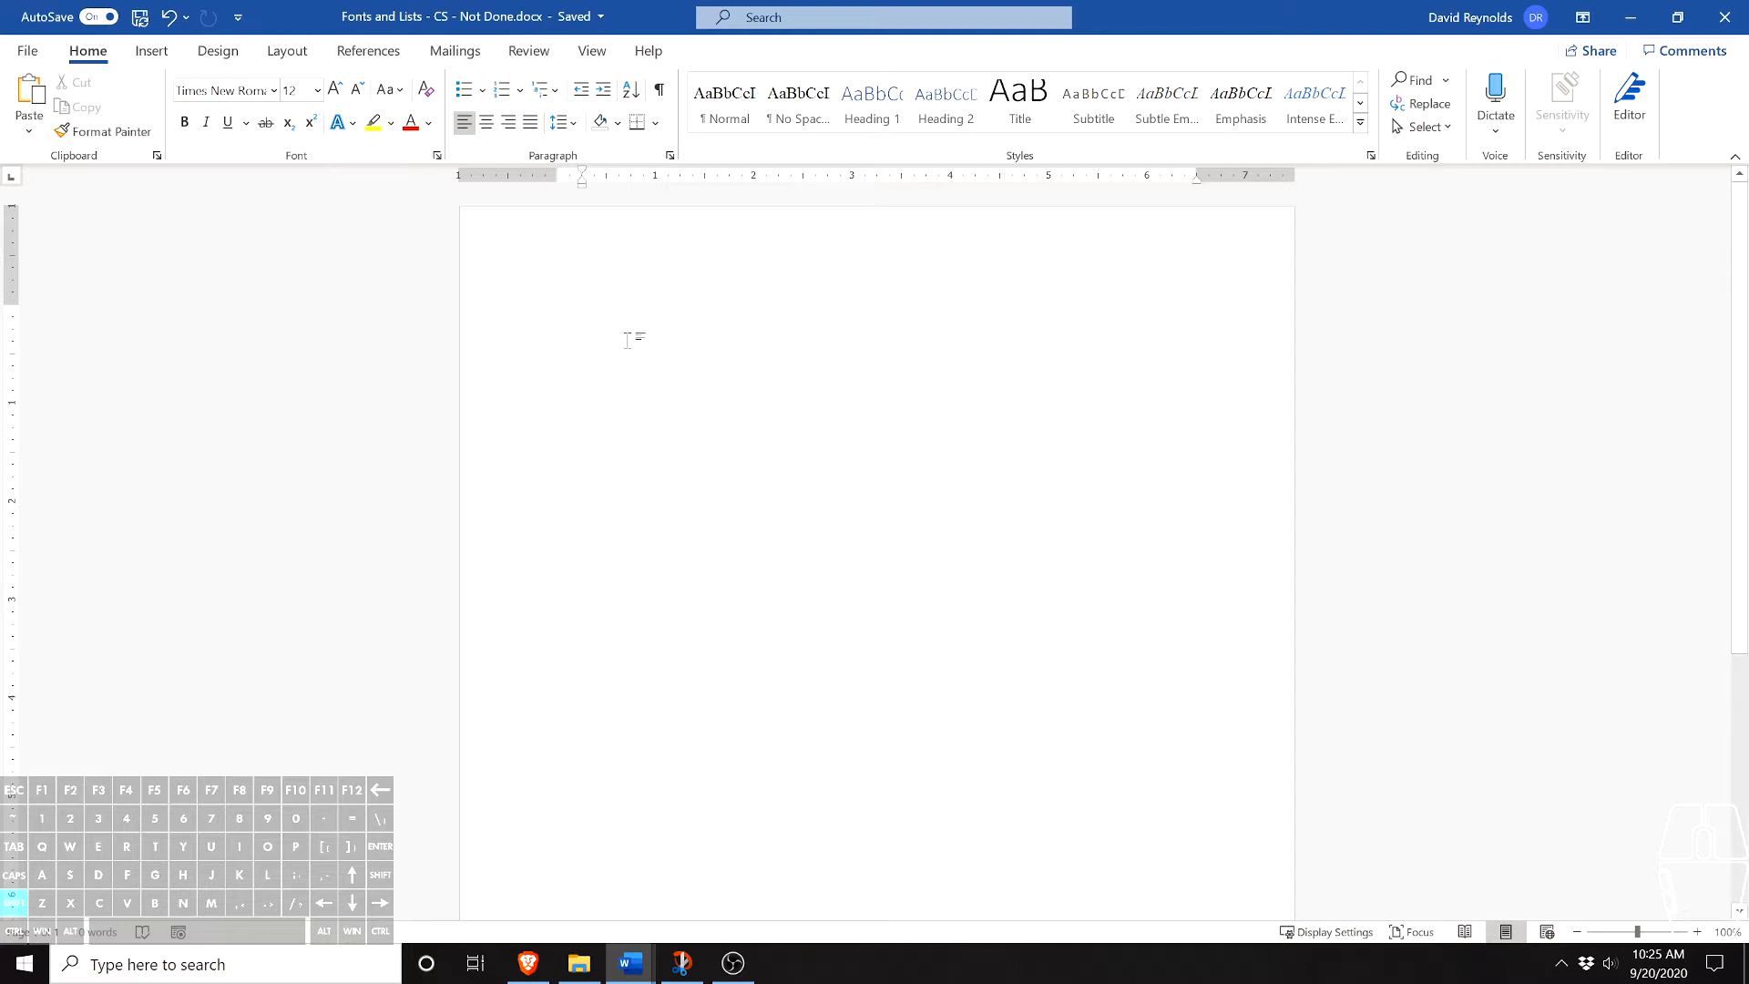
- Create a spaced numbered list with the items "Video Editing", "Reading" and "Playing with my dog"
click(501, 90)
text(Video Editing)
key(Return)
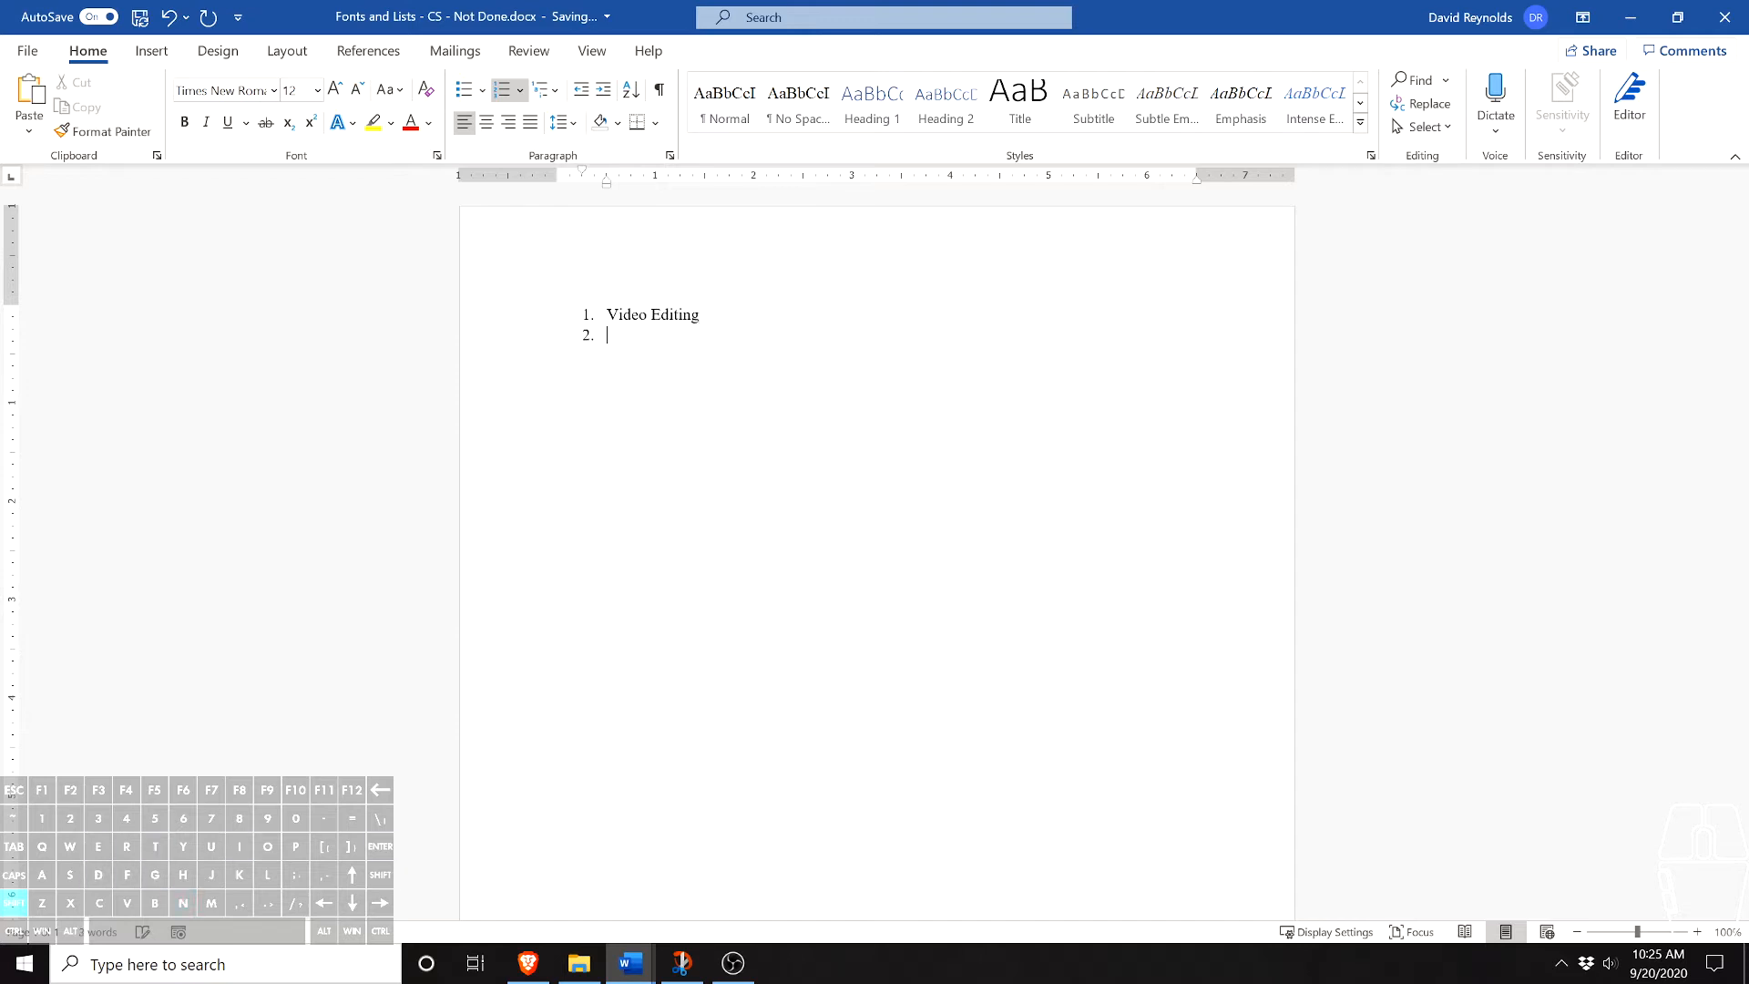
key(Return)
text(Reading)
key(Return)
key(Left)
key(Return)
text(Playing with my dog)
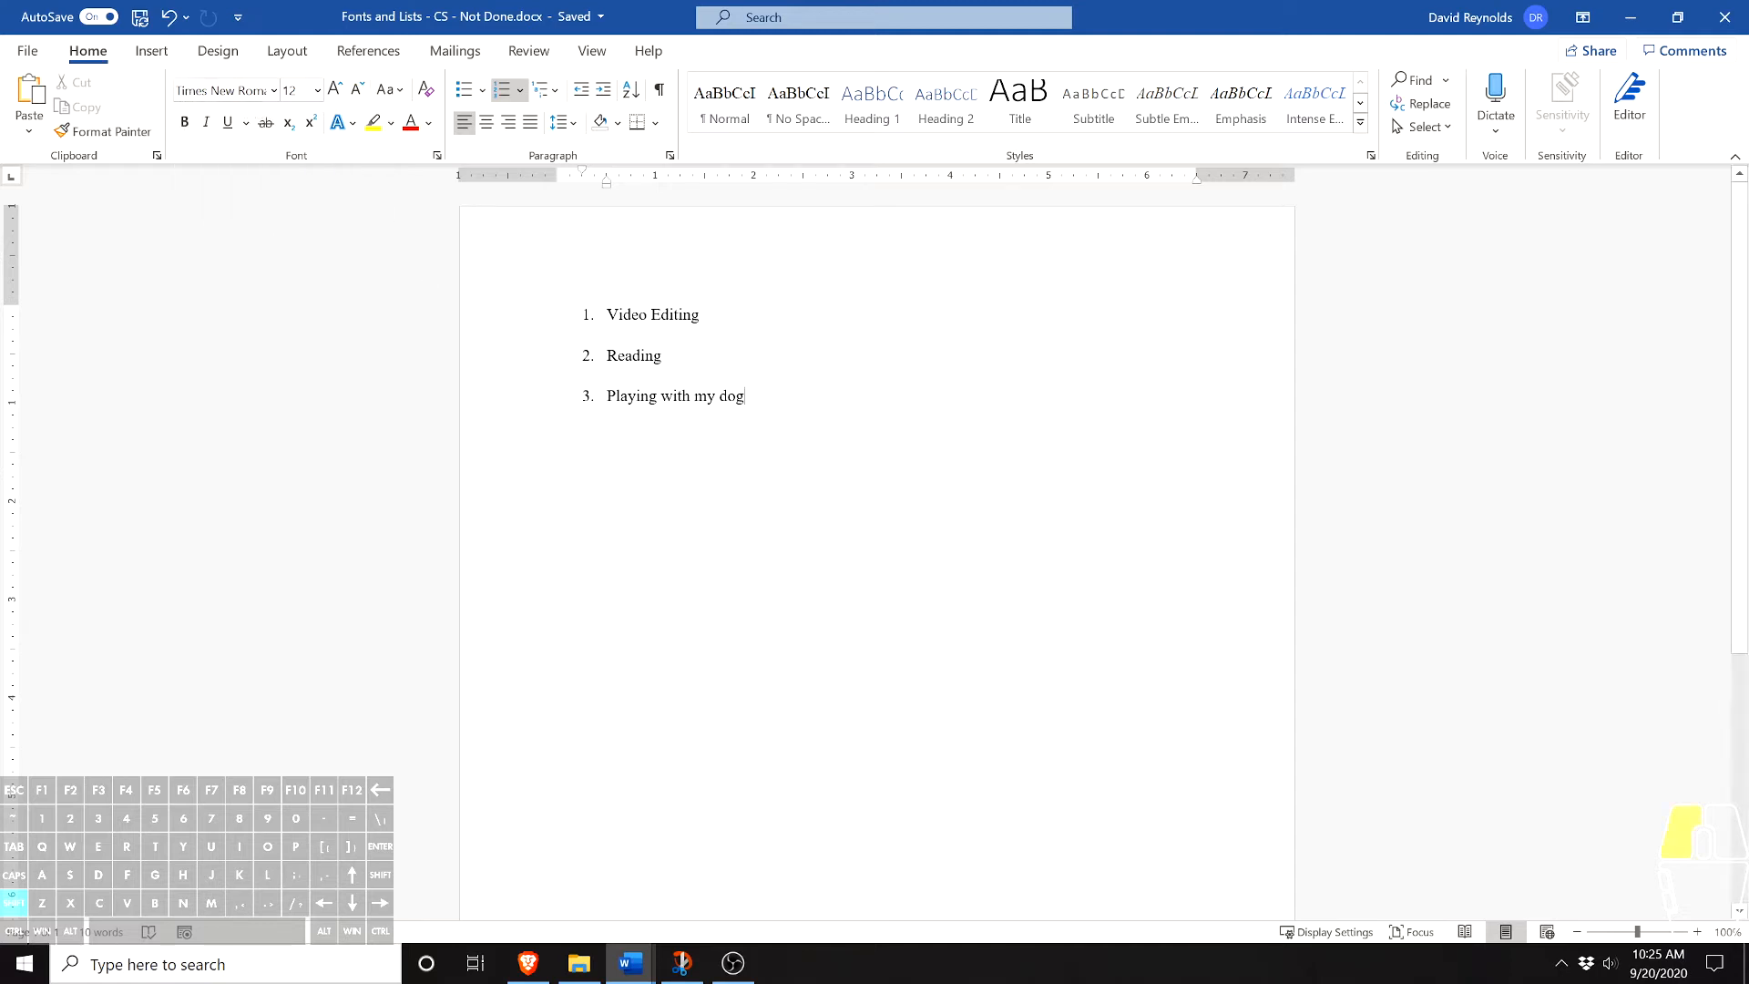
- Change the font of the first list item, "Video Editing", to Comic Sans MS
key(ctrl+shift+Left)
key(ctrl+shift+Left)
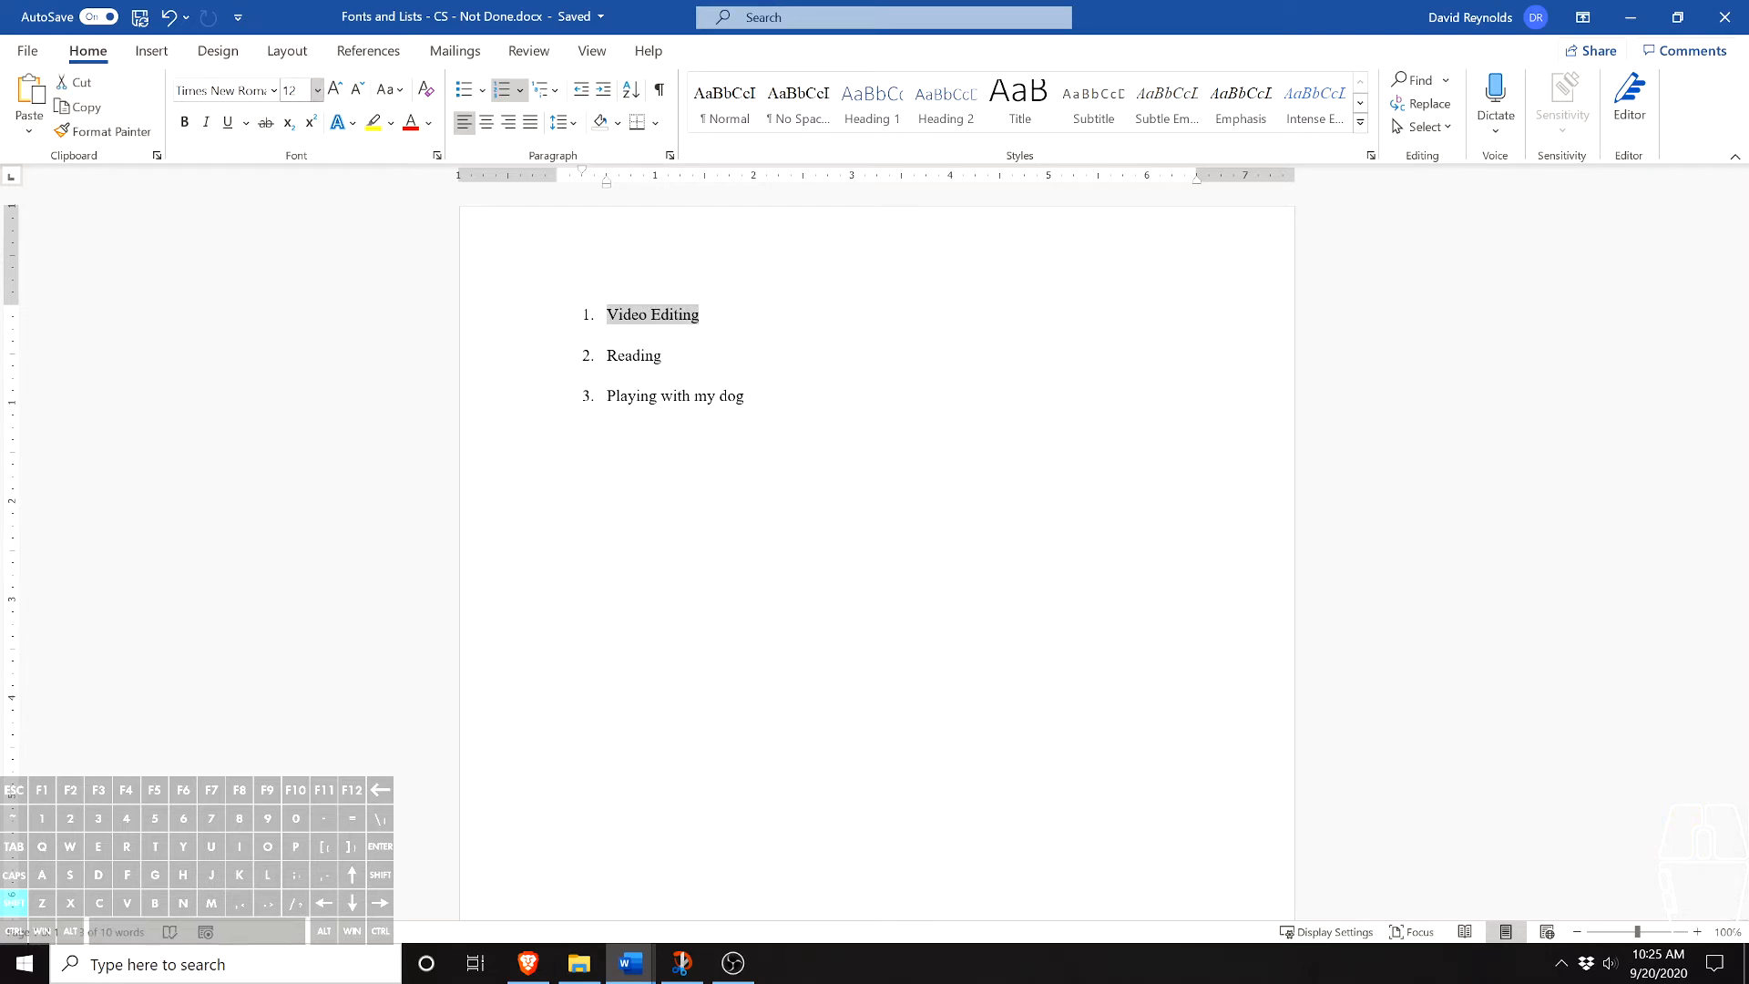
click(274, 91)
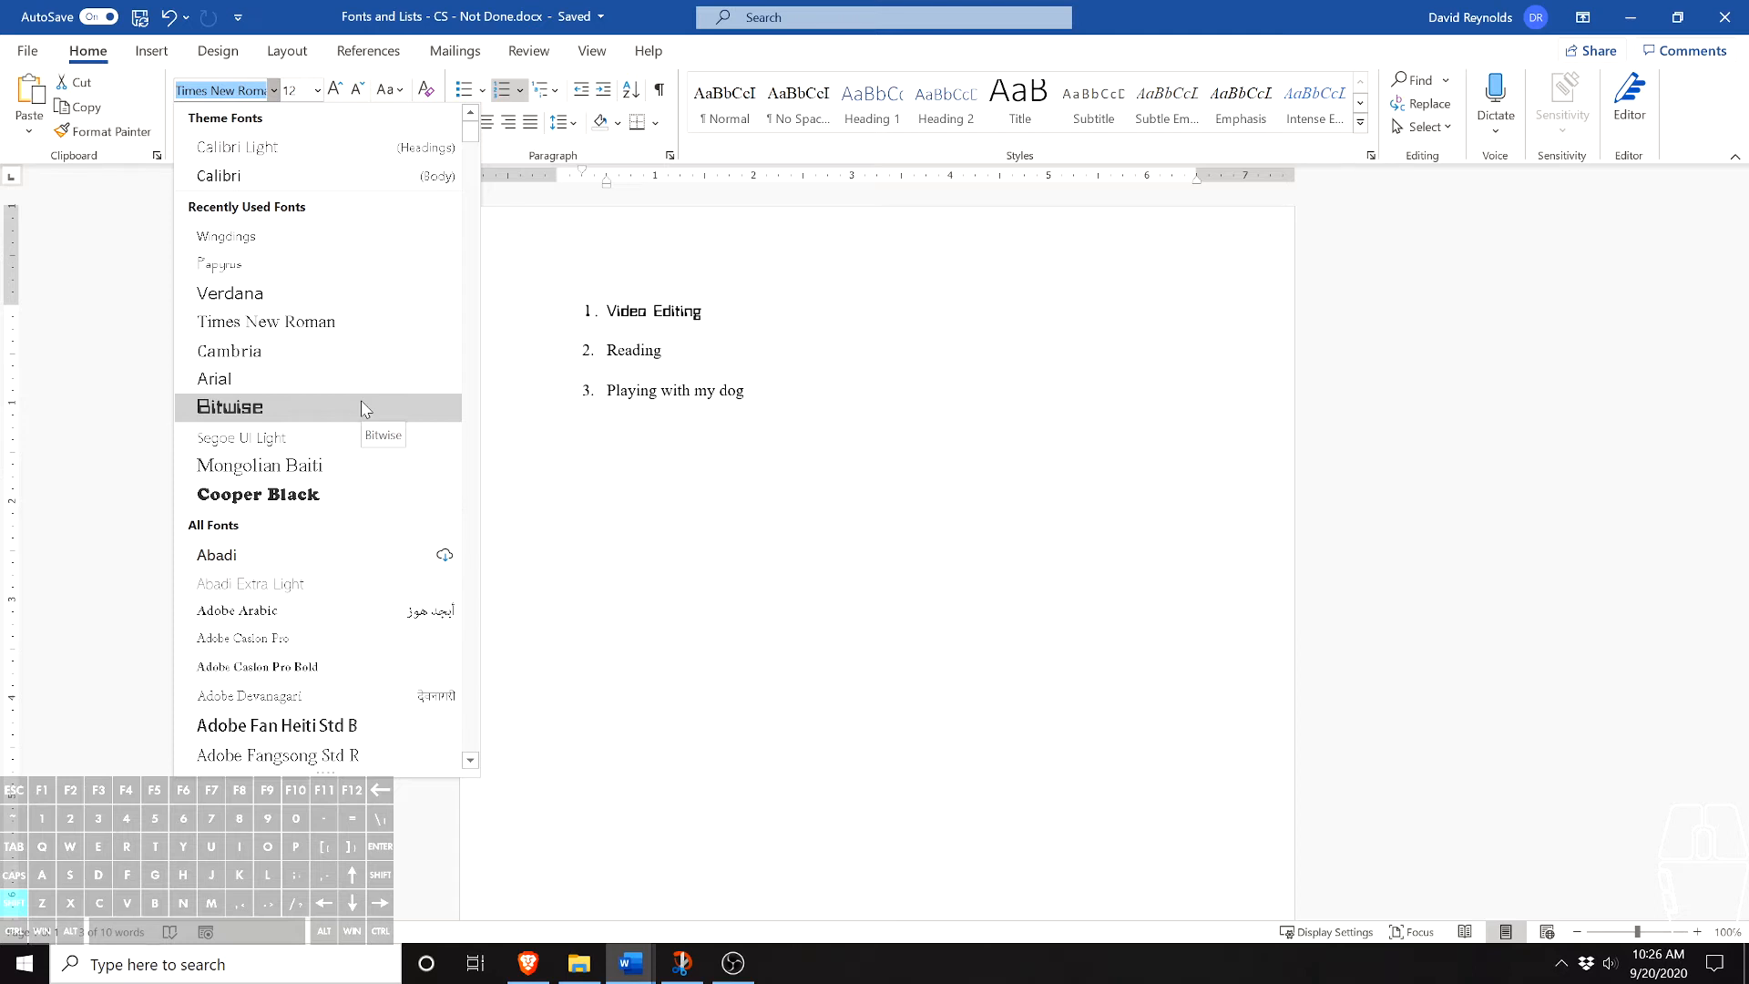
scroll(362, 401, down, 15)
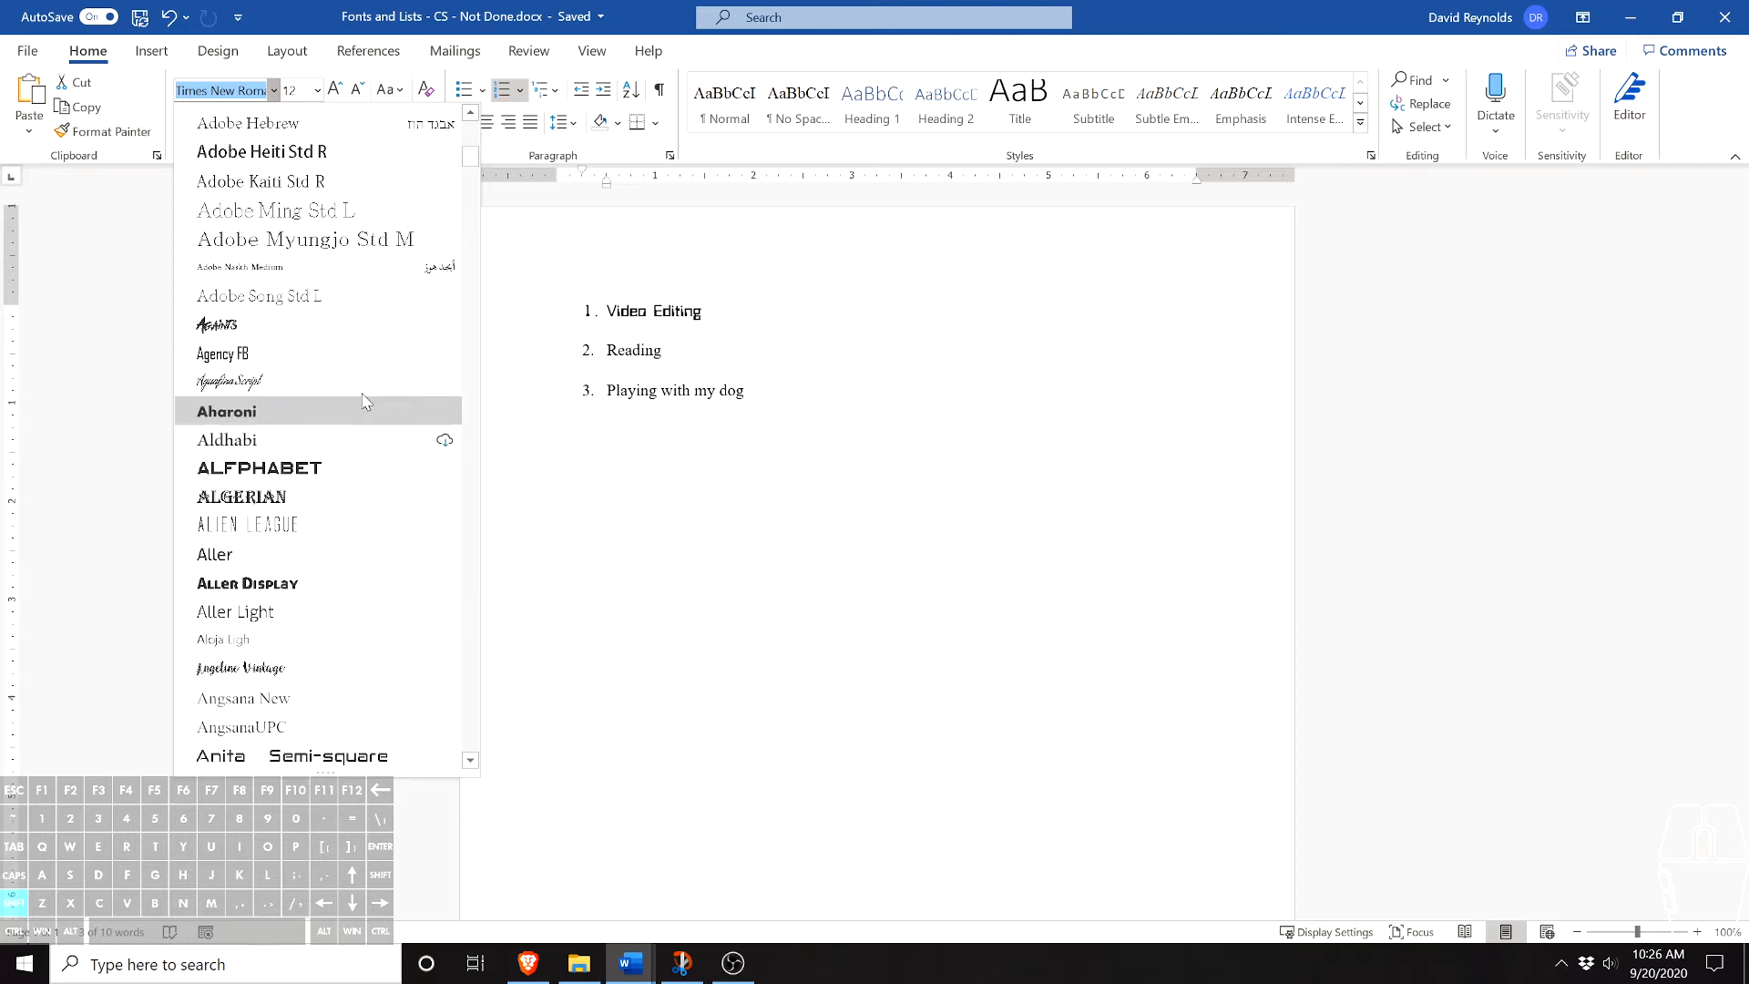
text(Com)
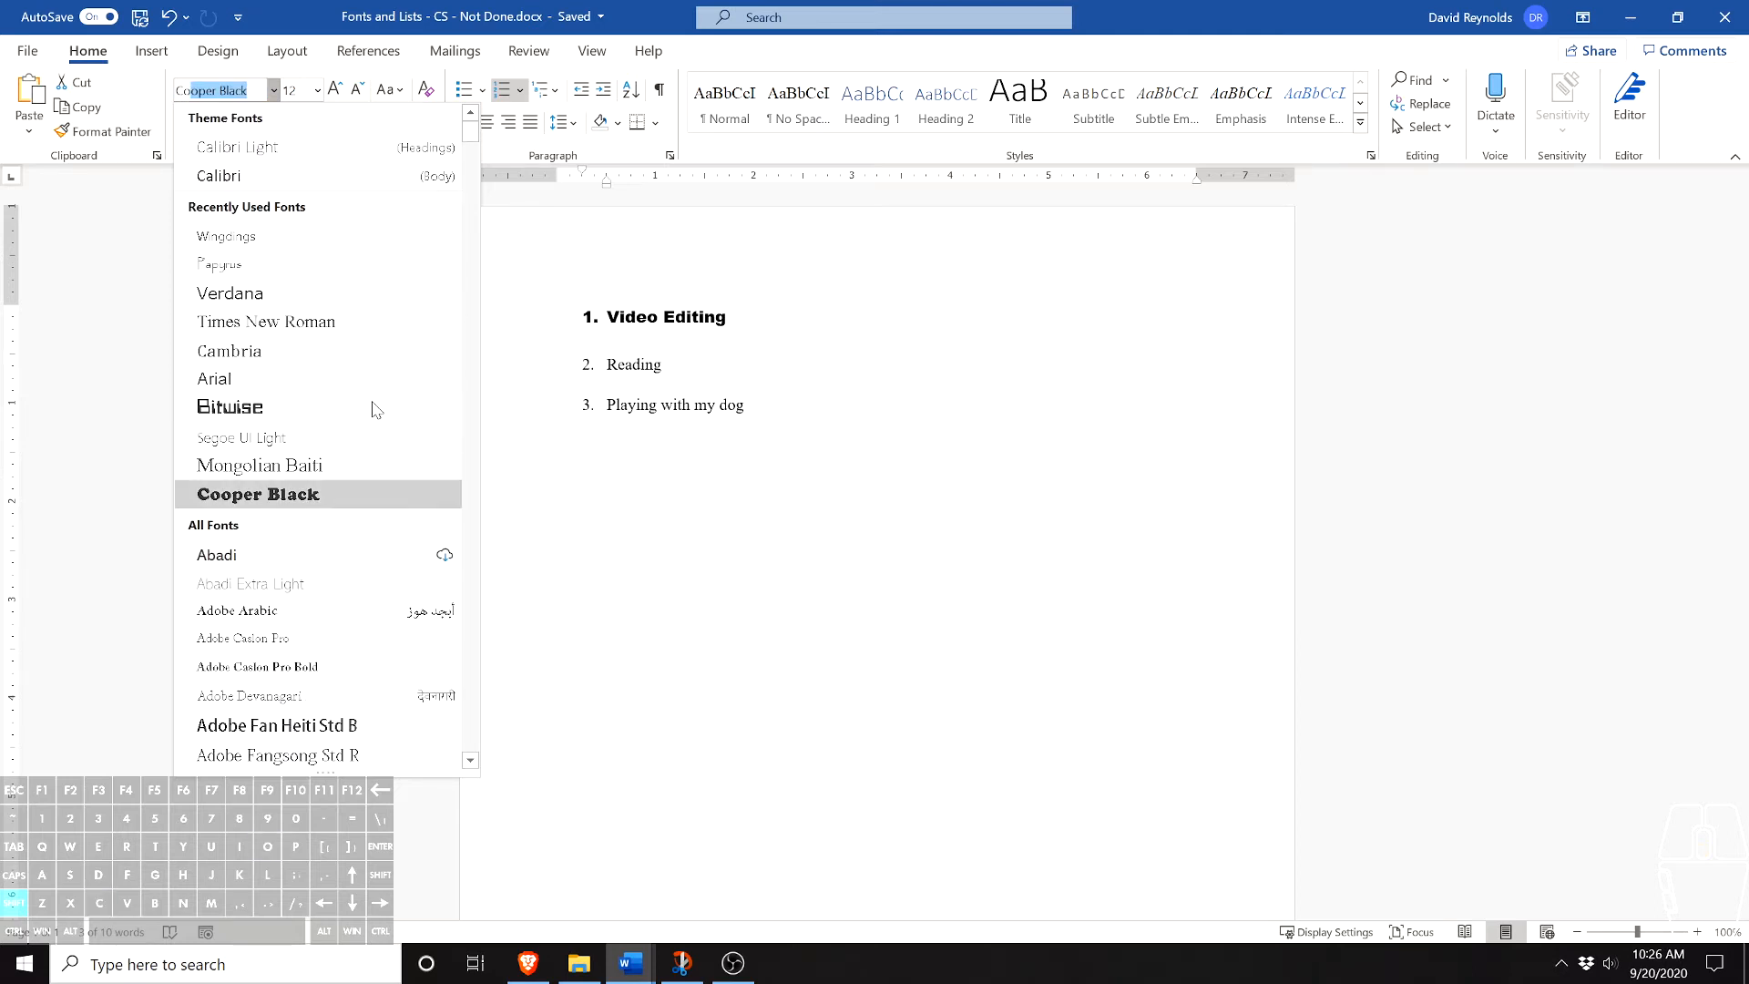
text(ic Sans MS)
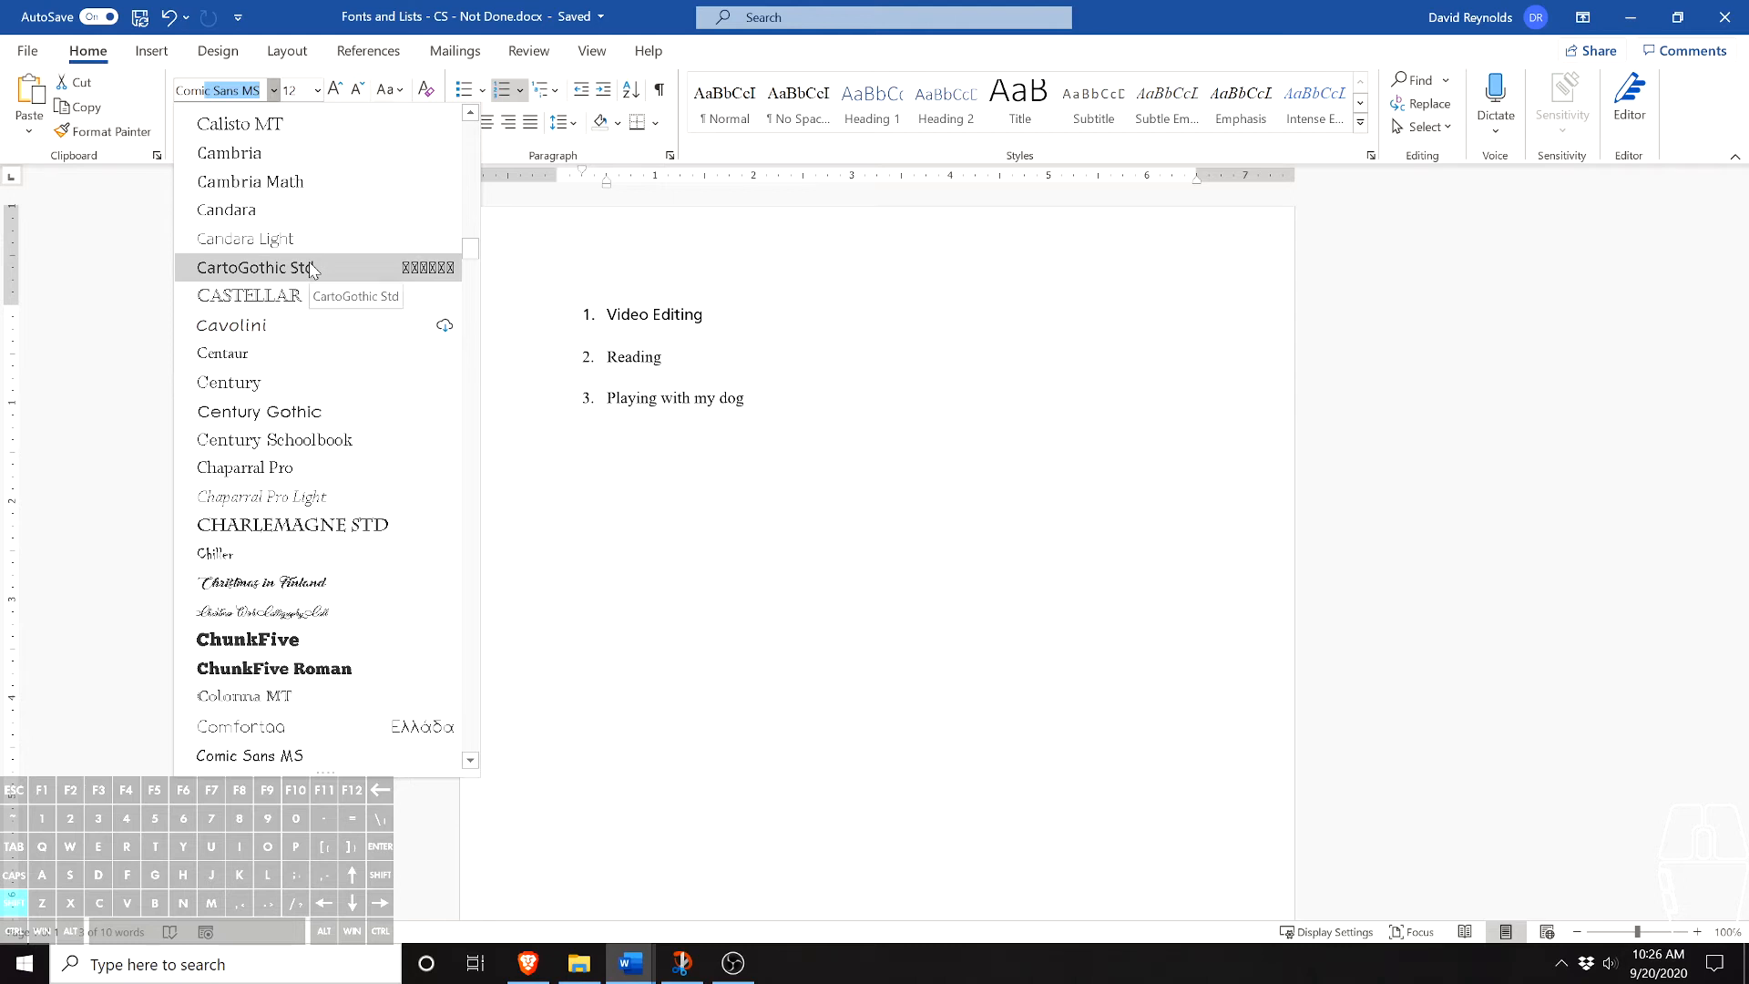
scroll(314, 496, down, 1)
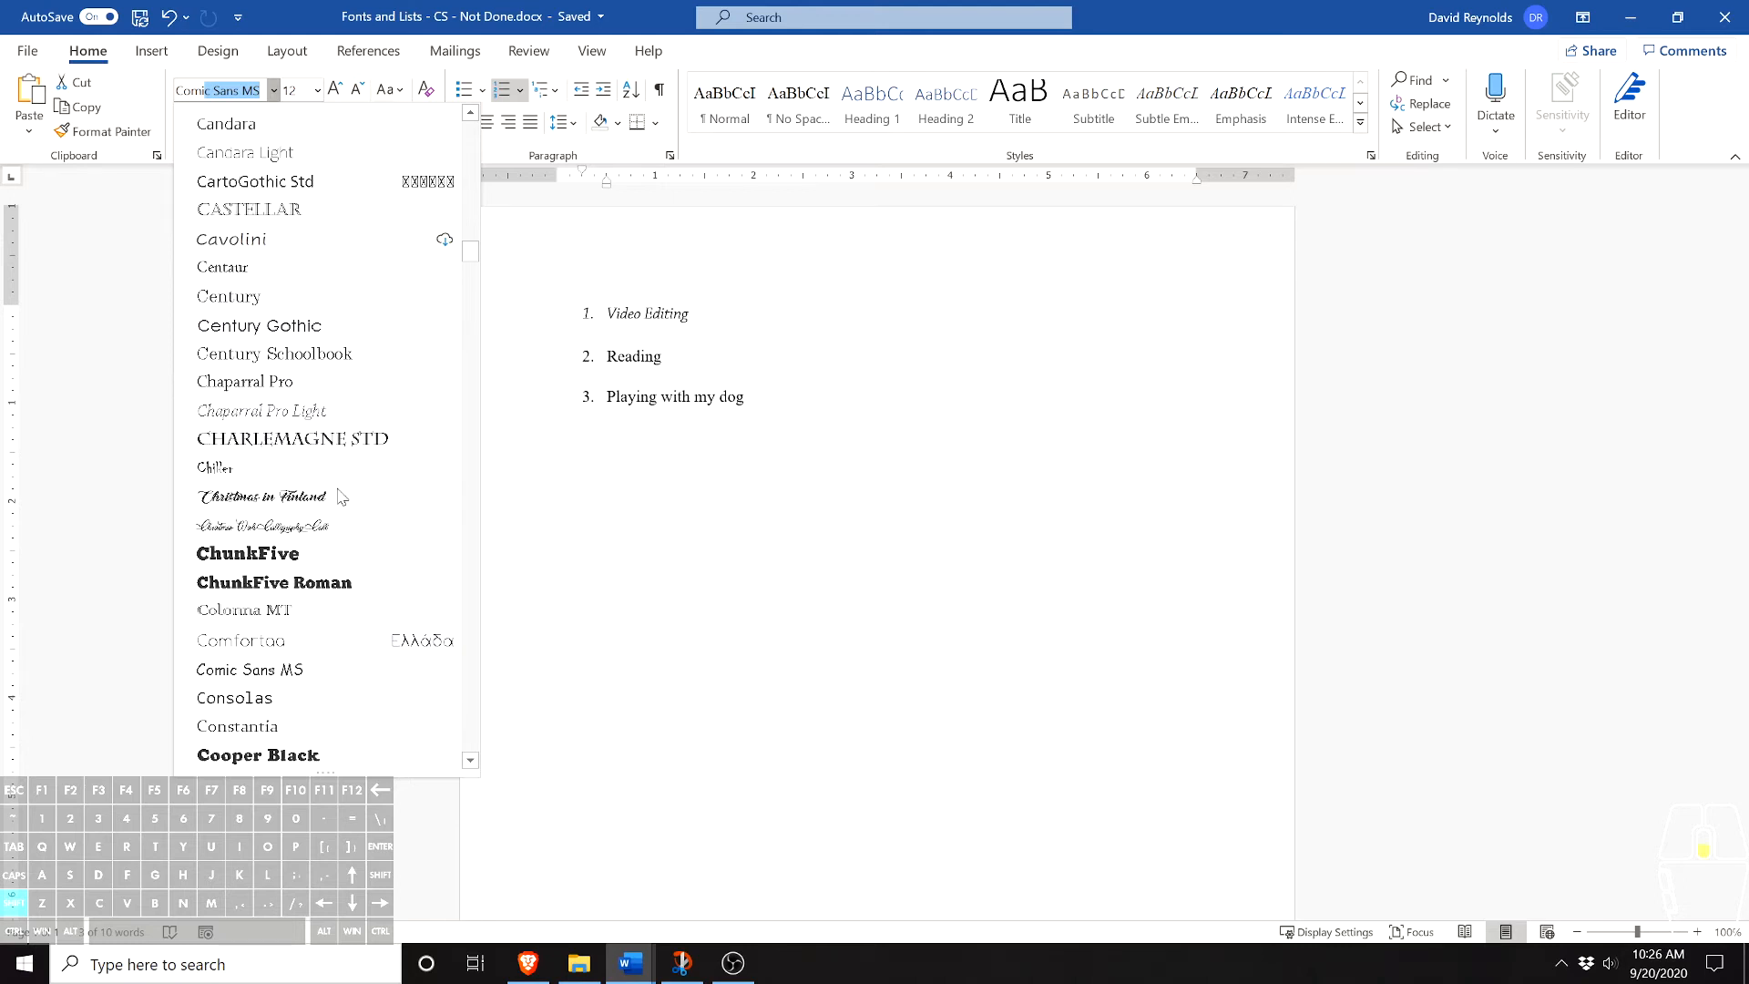
click(278, 673)
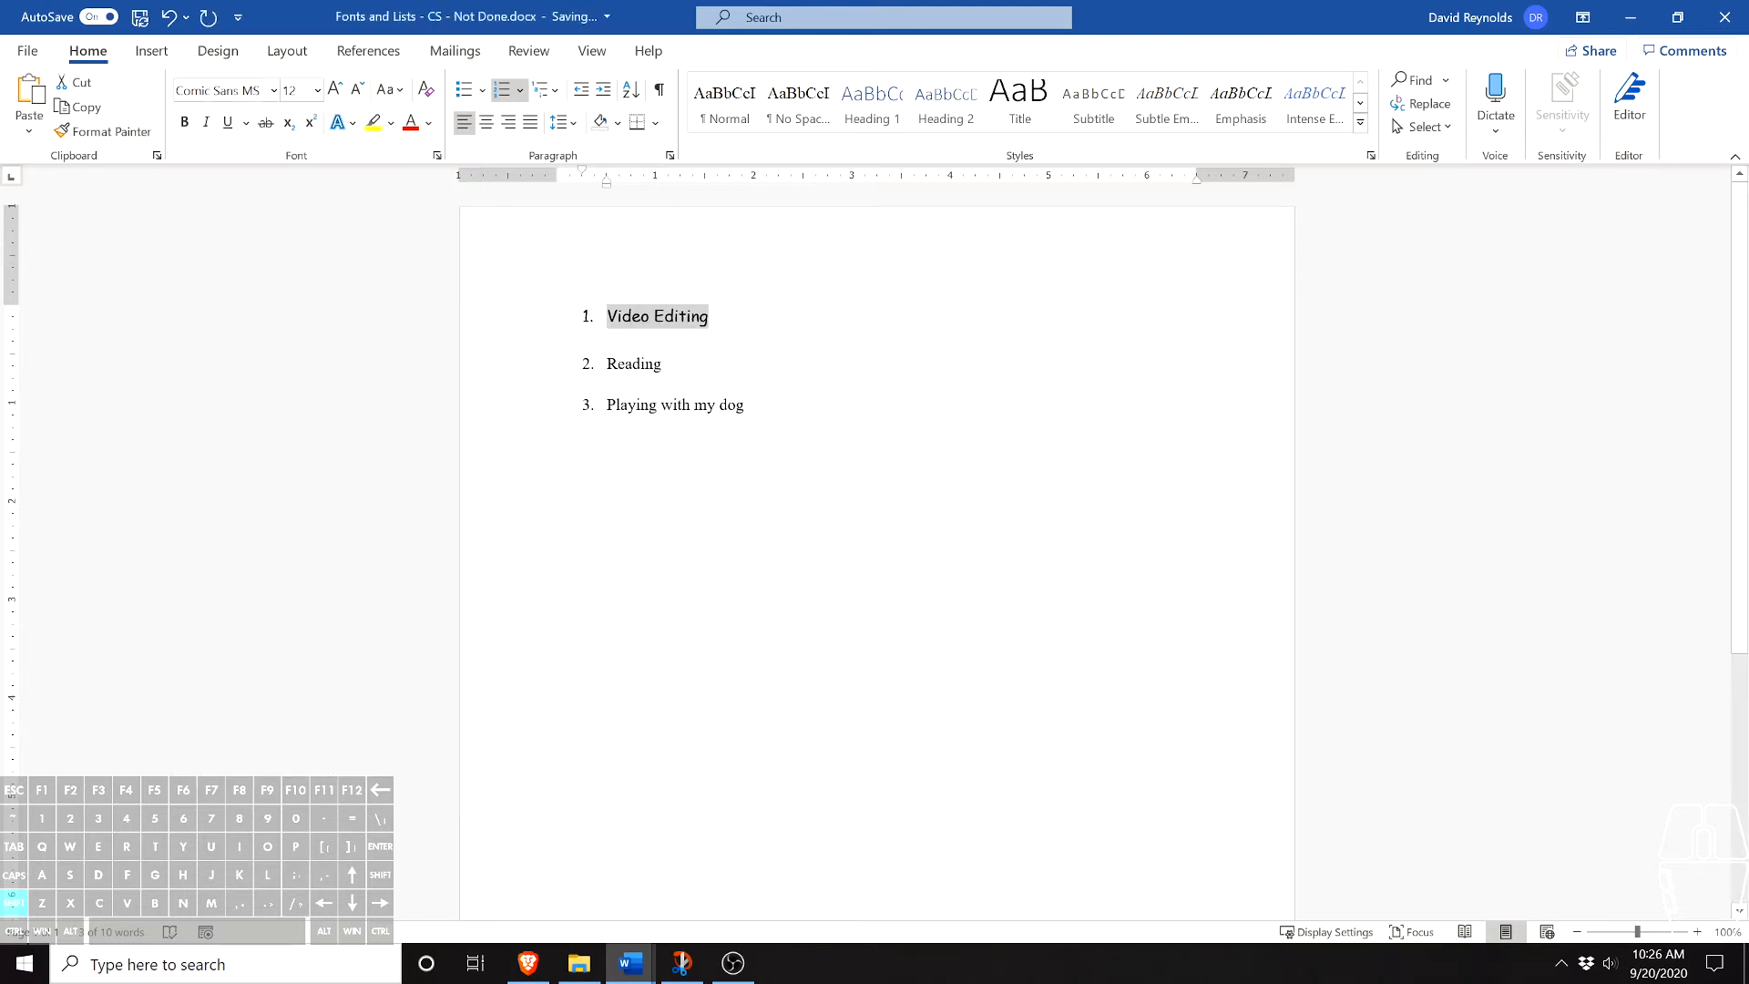
- Change the font of the second list item, "Reading", to Wingdings
click(607, 344)
drag(665, 363, 607, 364)
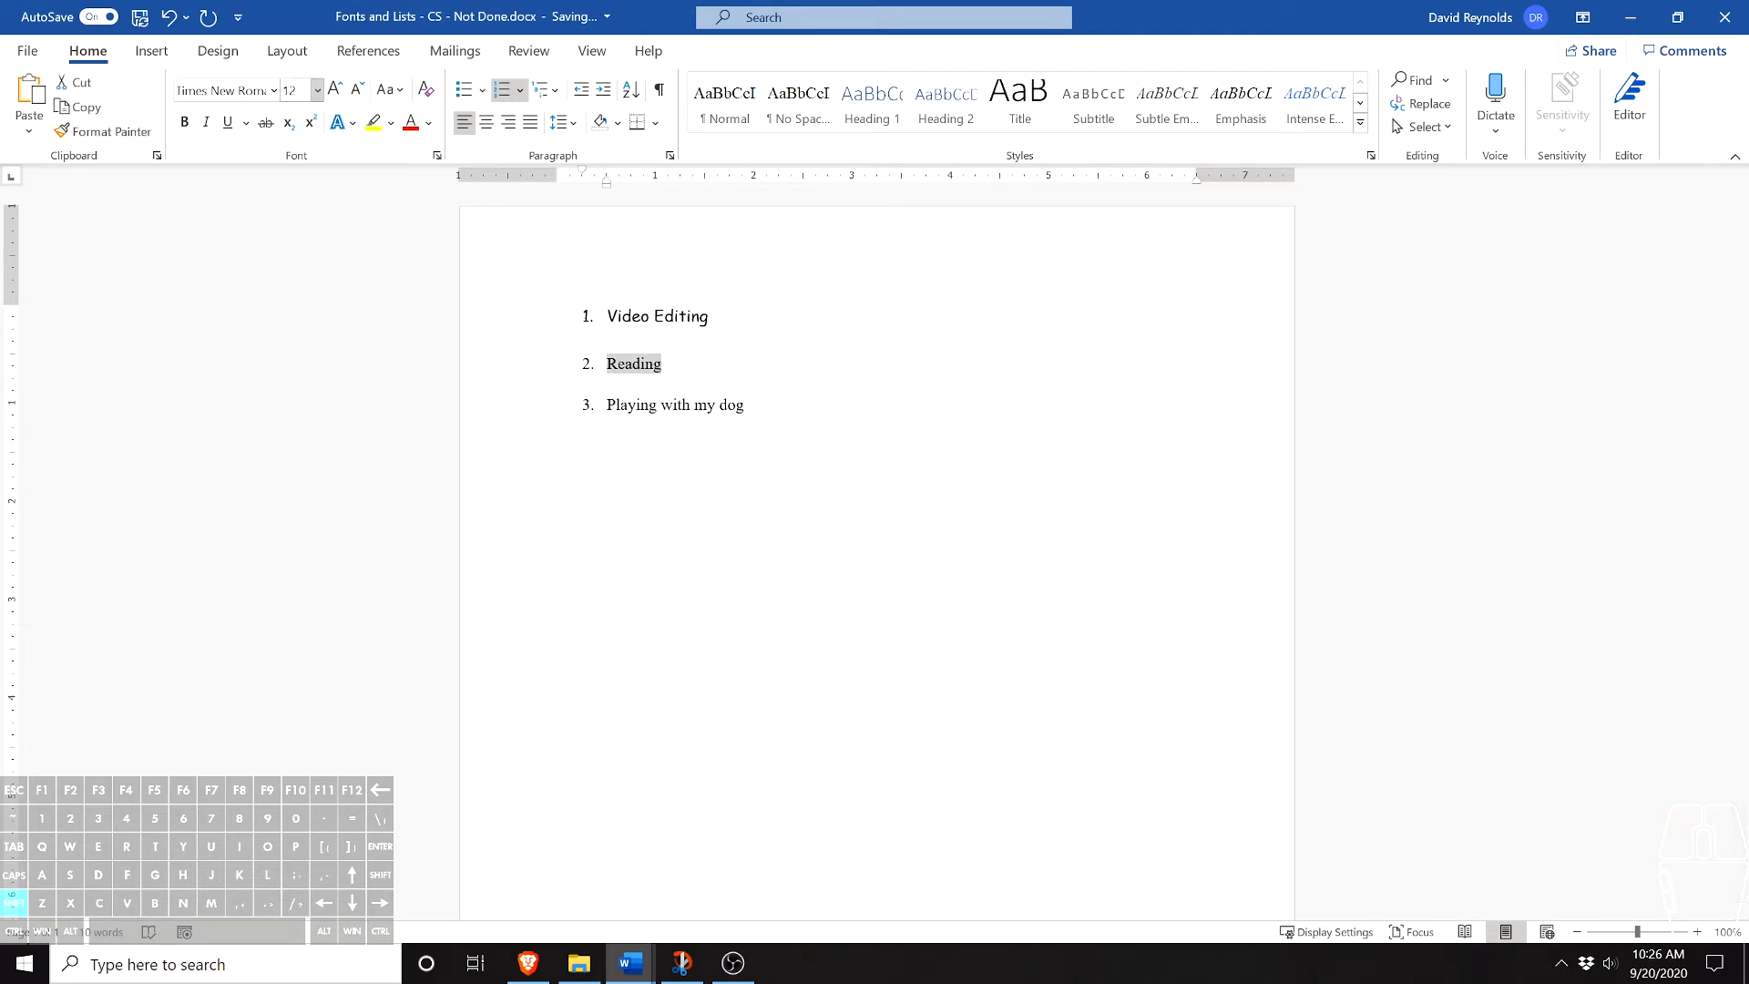
click(273, 90)
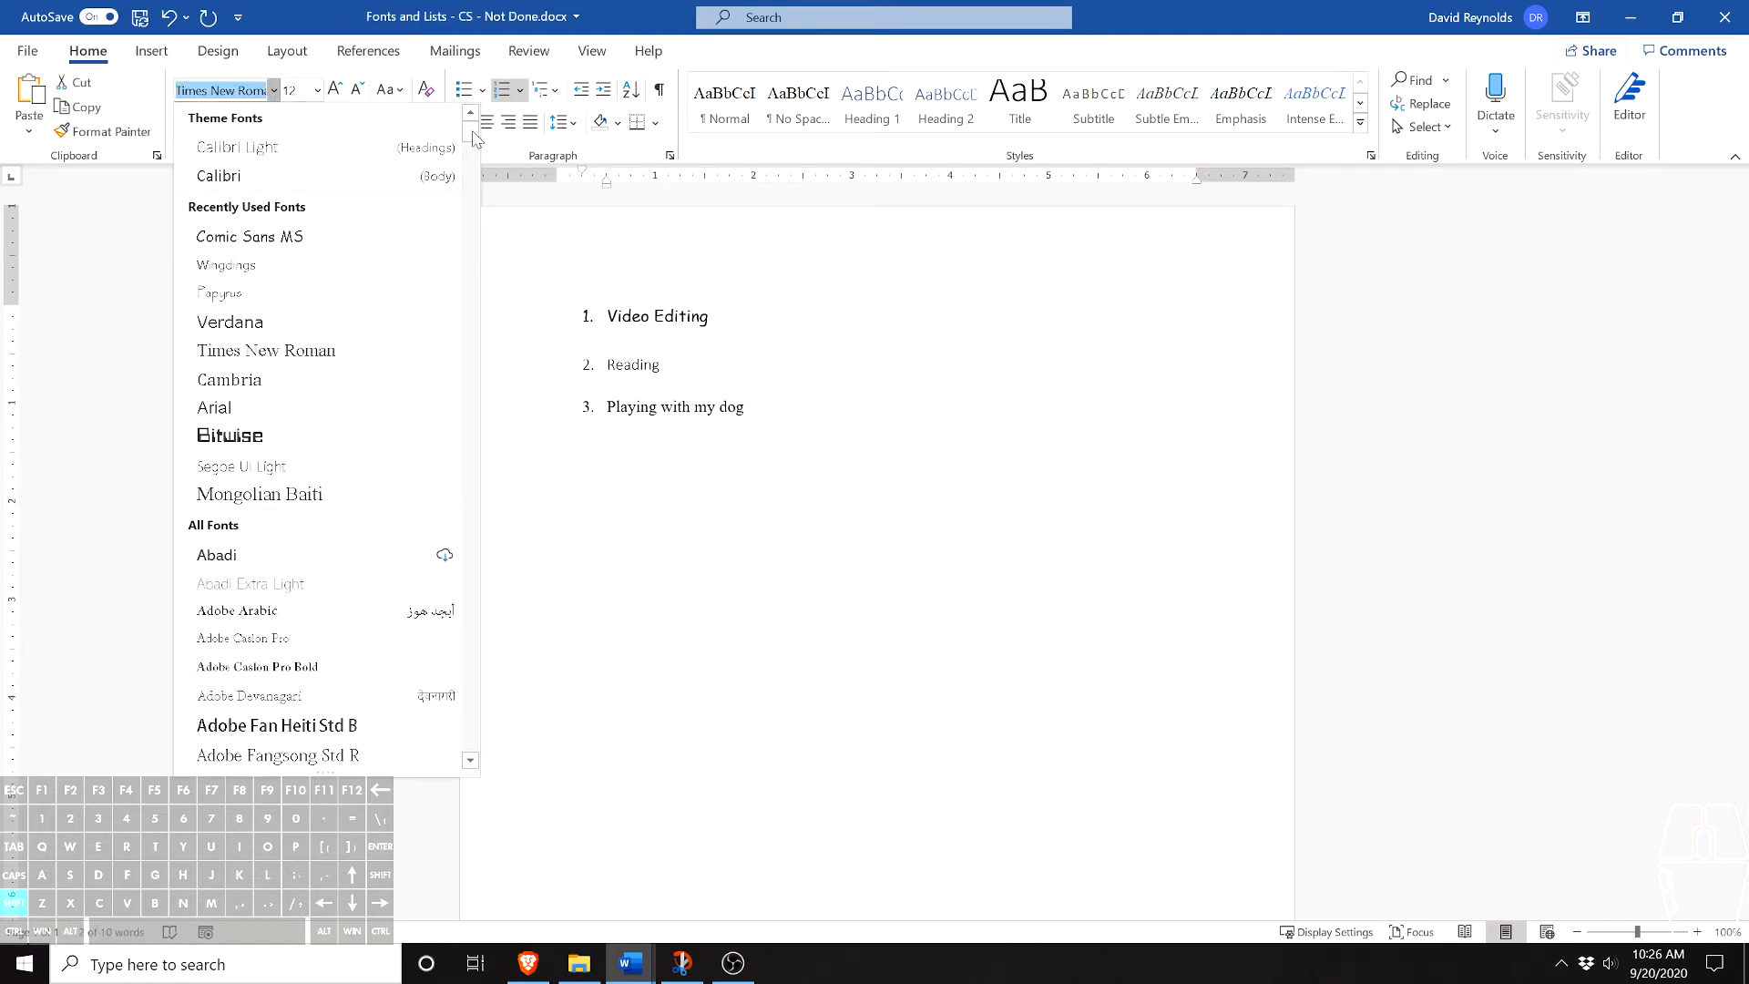
text(Wingdings)
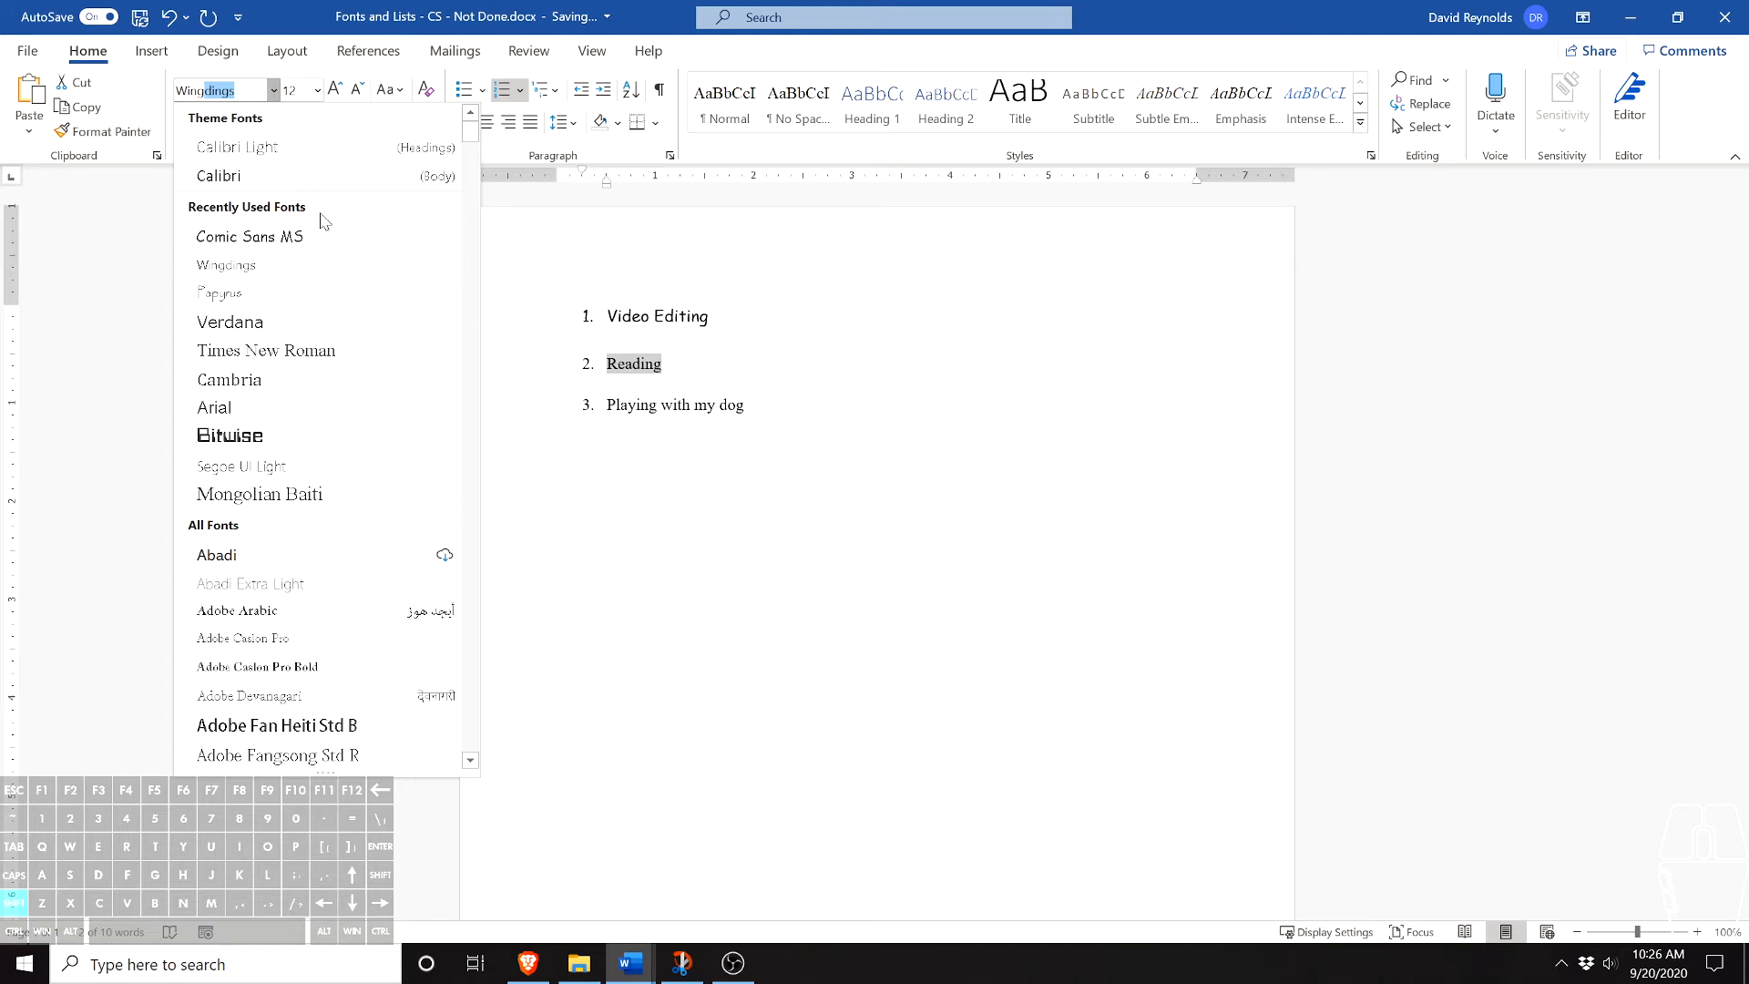
click(266, 266)
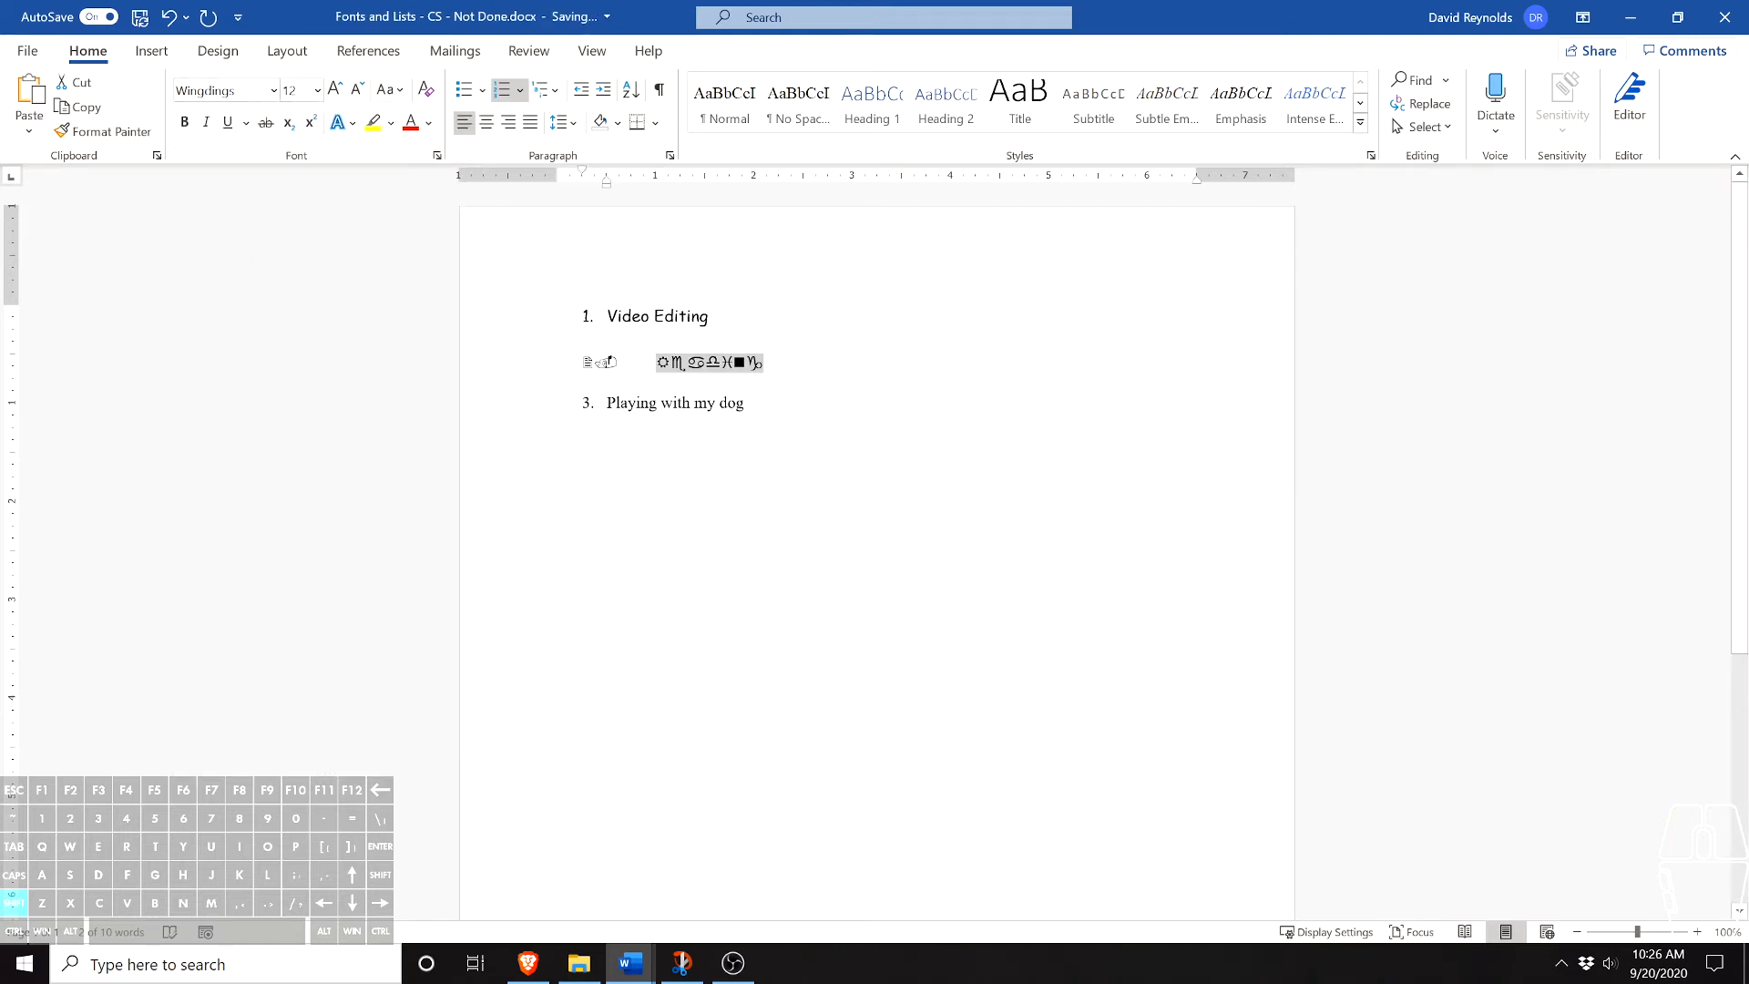
click(745, 403)
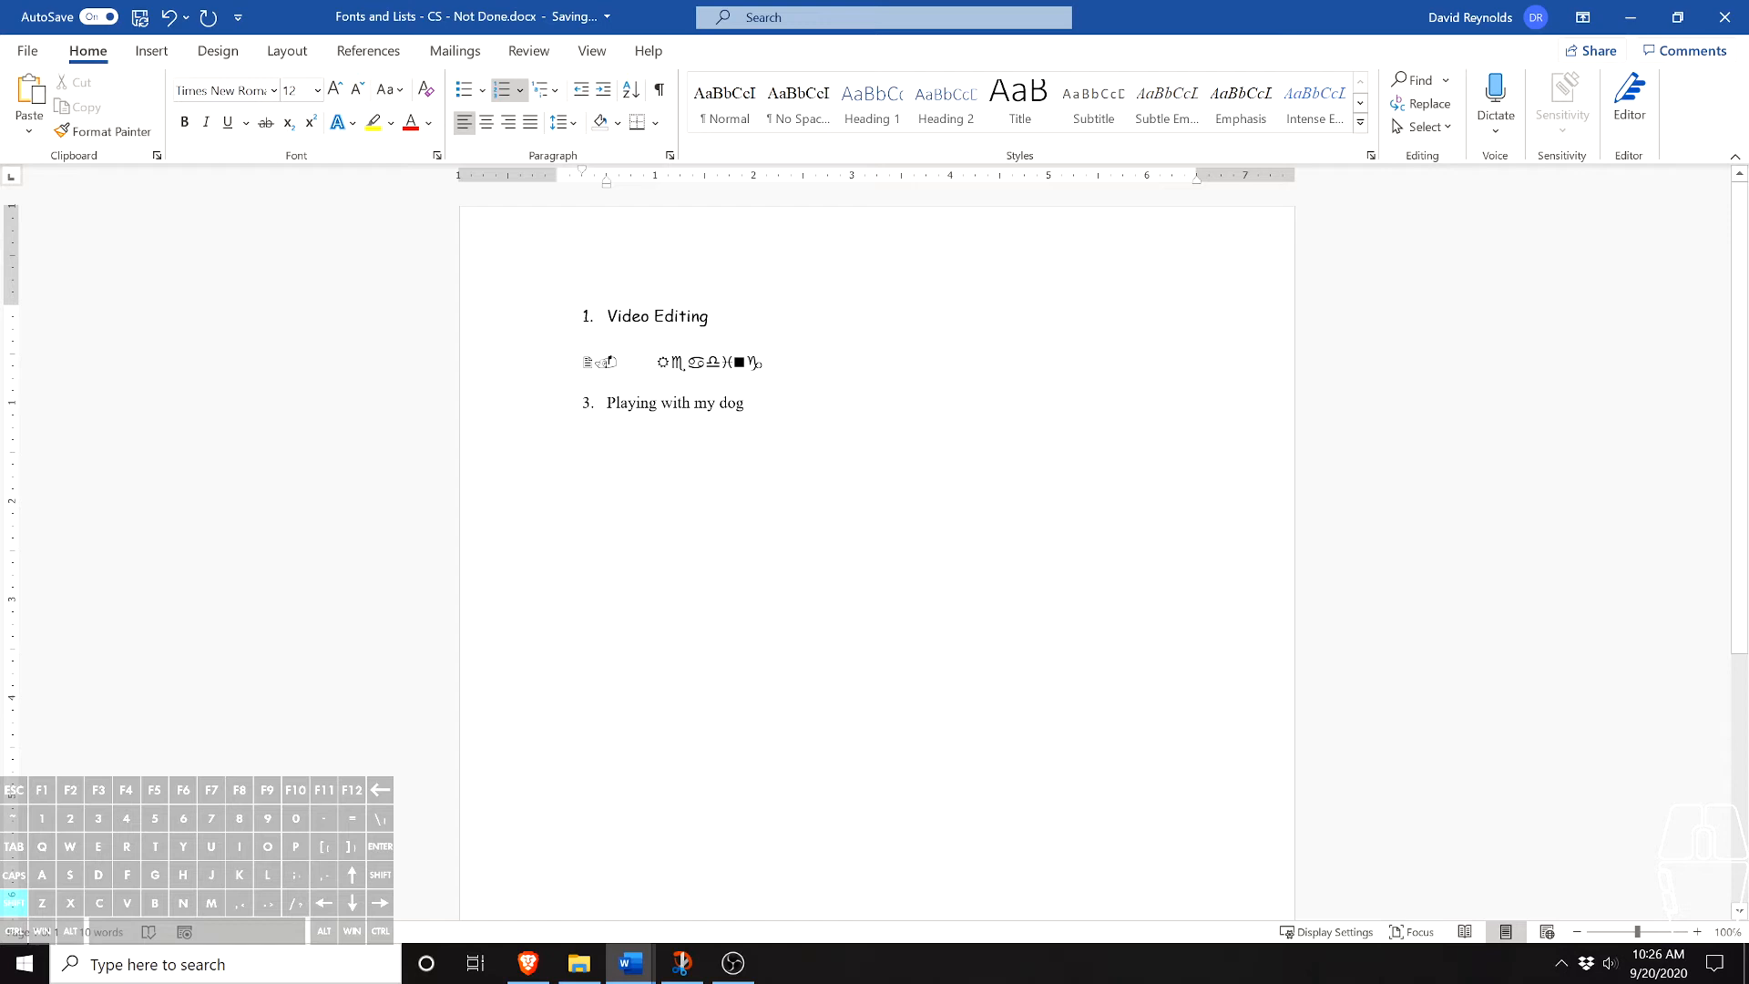
double_click(629, 402)
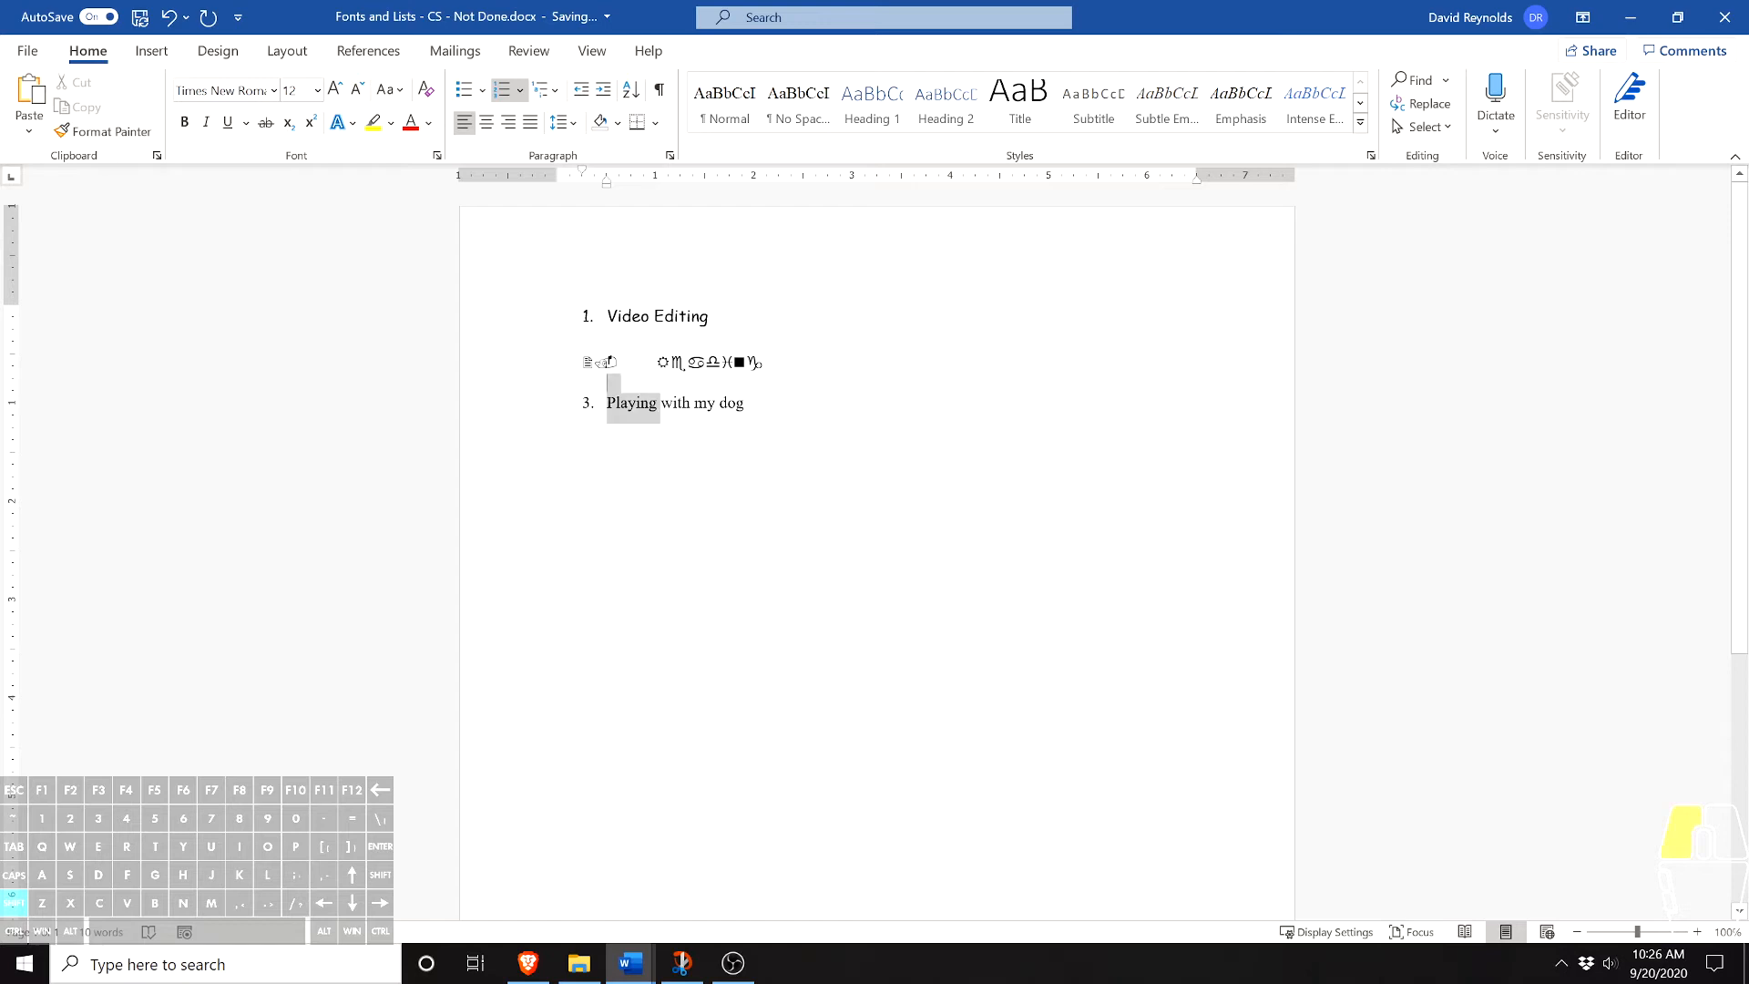
click(745, 402)
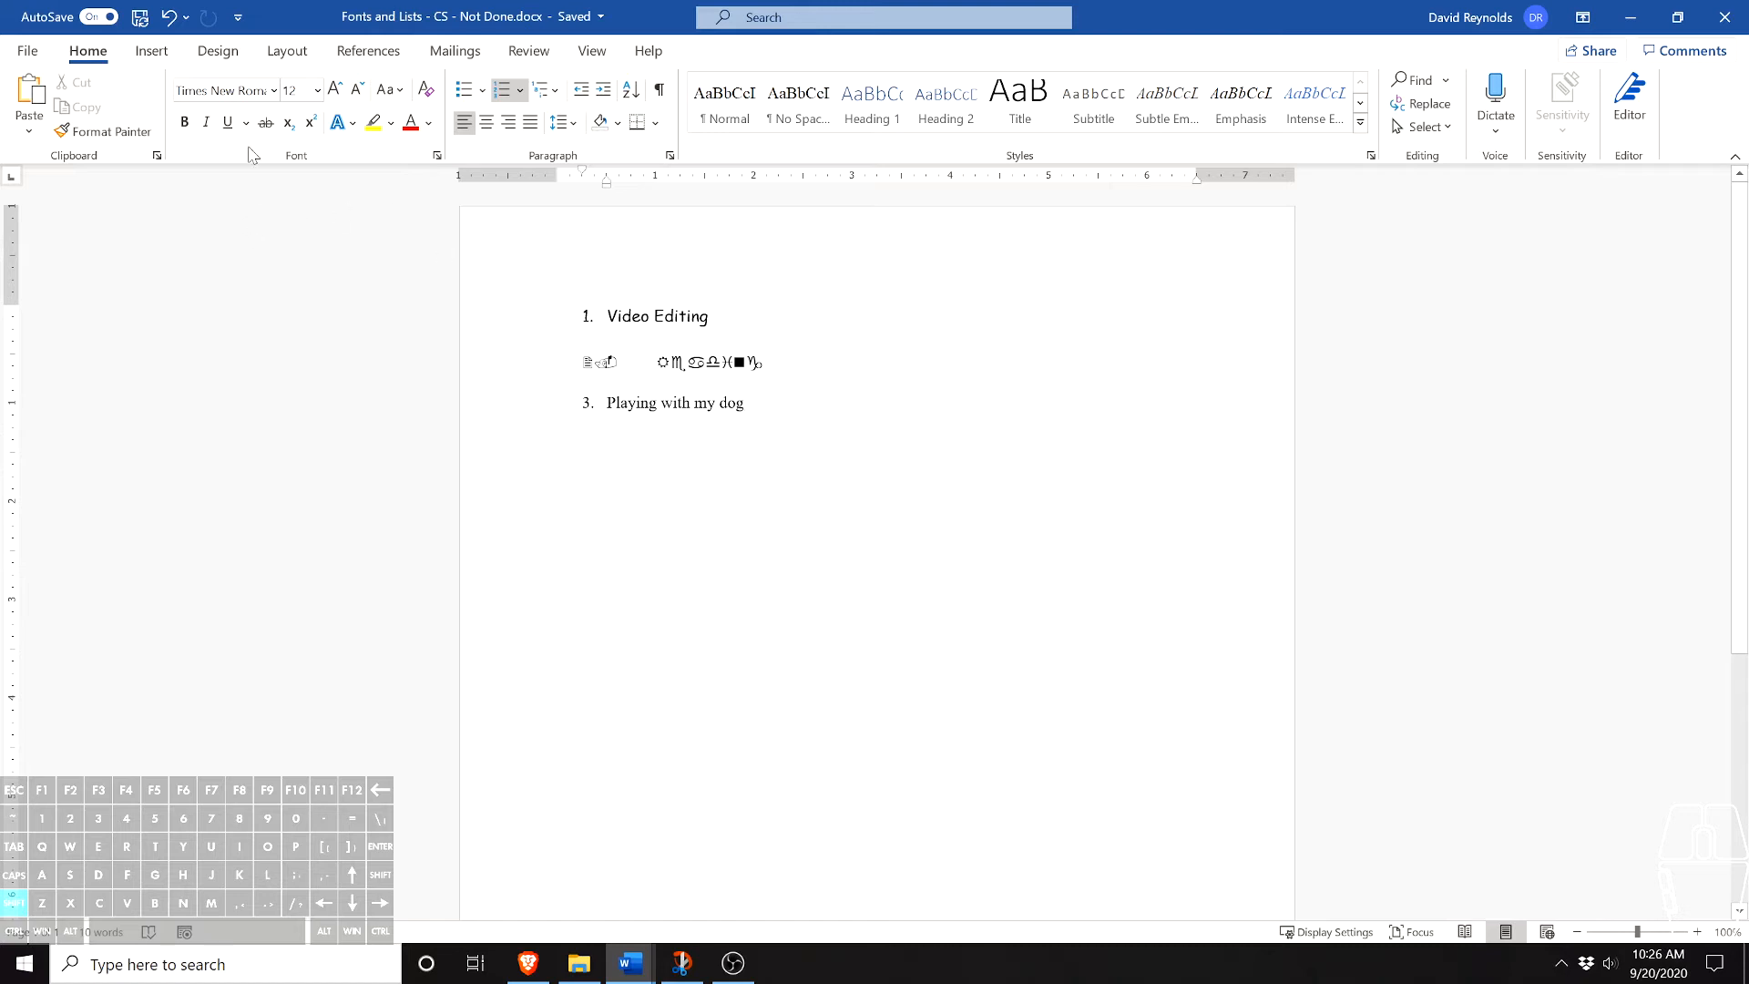
click(274, 90)
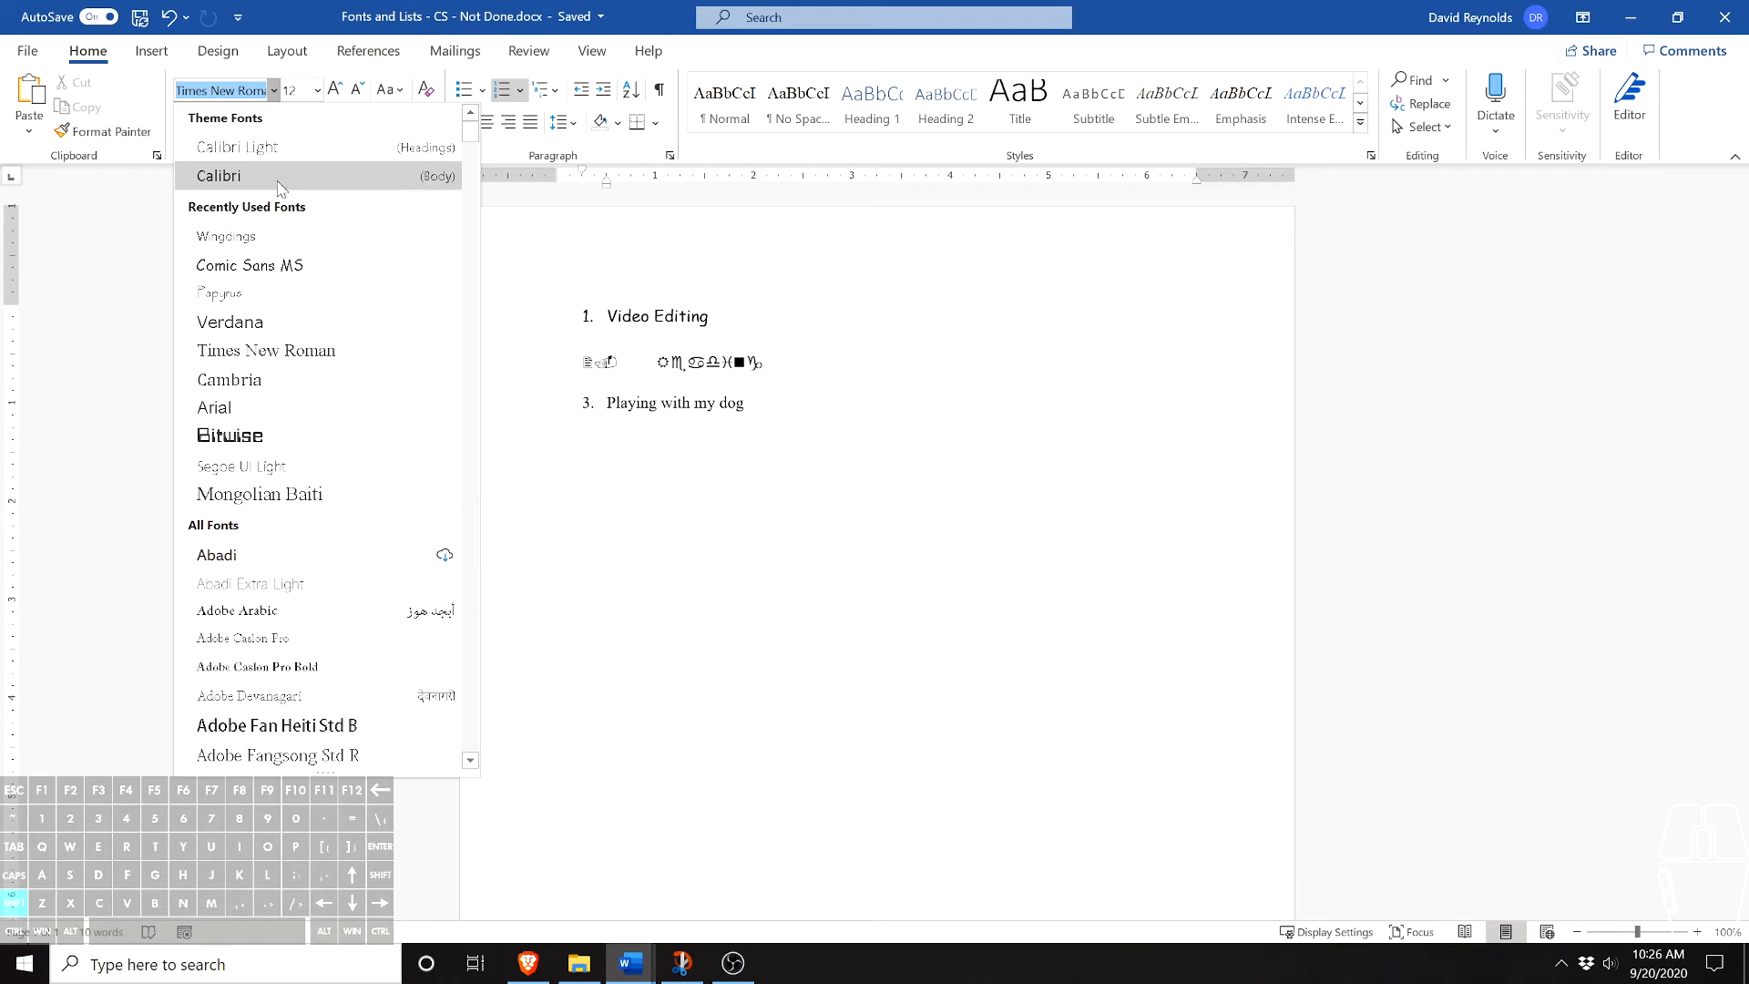
click(803, 442)
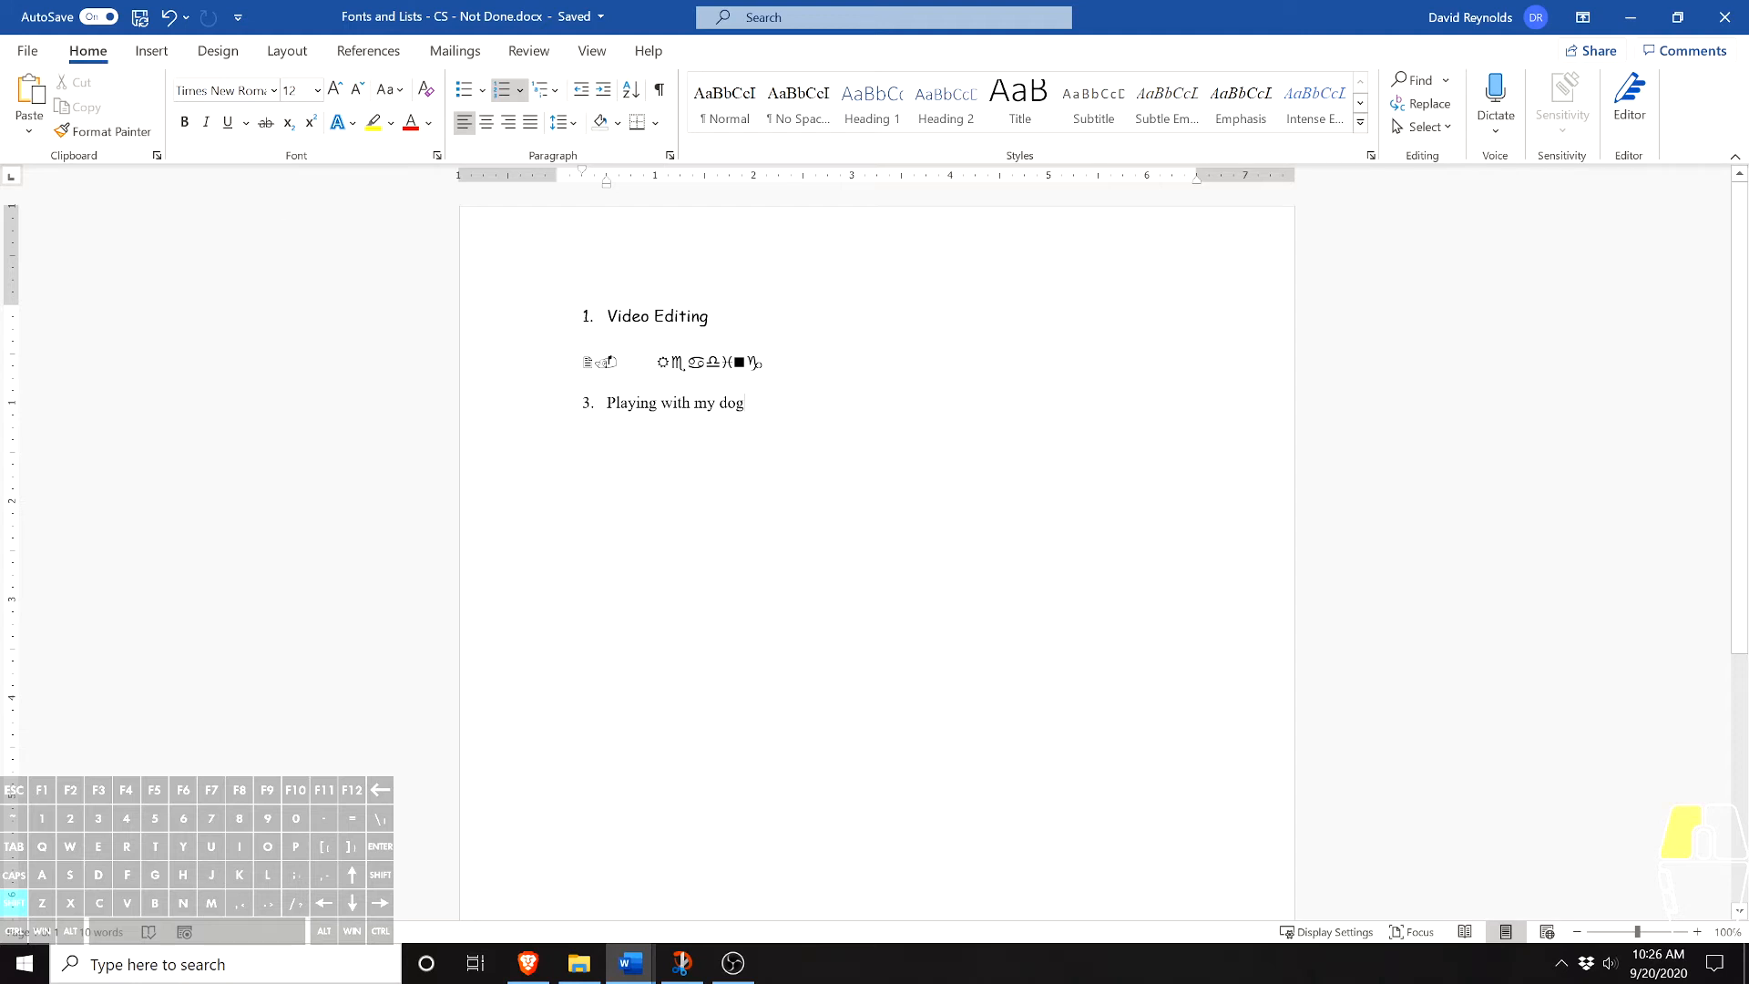
- Try bold, italic, underline and superscript one after another on the "Playing with my dog" item, removing each format again
drag(745, 403, 607, 403)
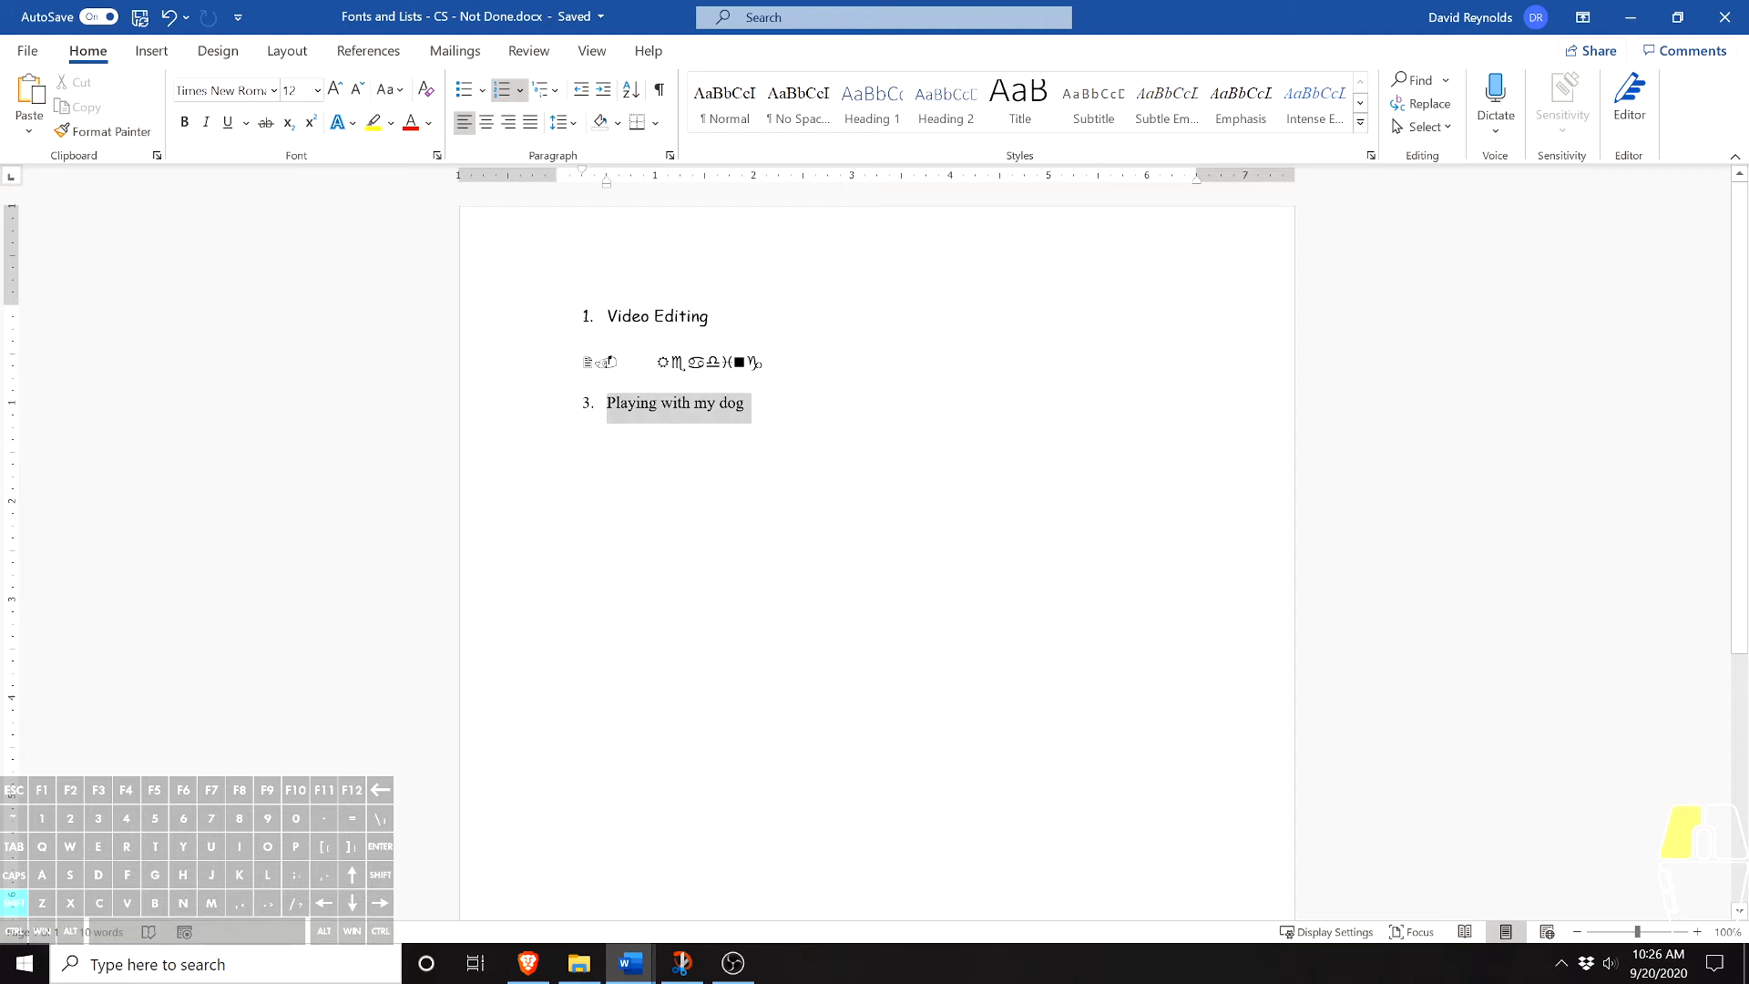
click(189, 124)
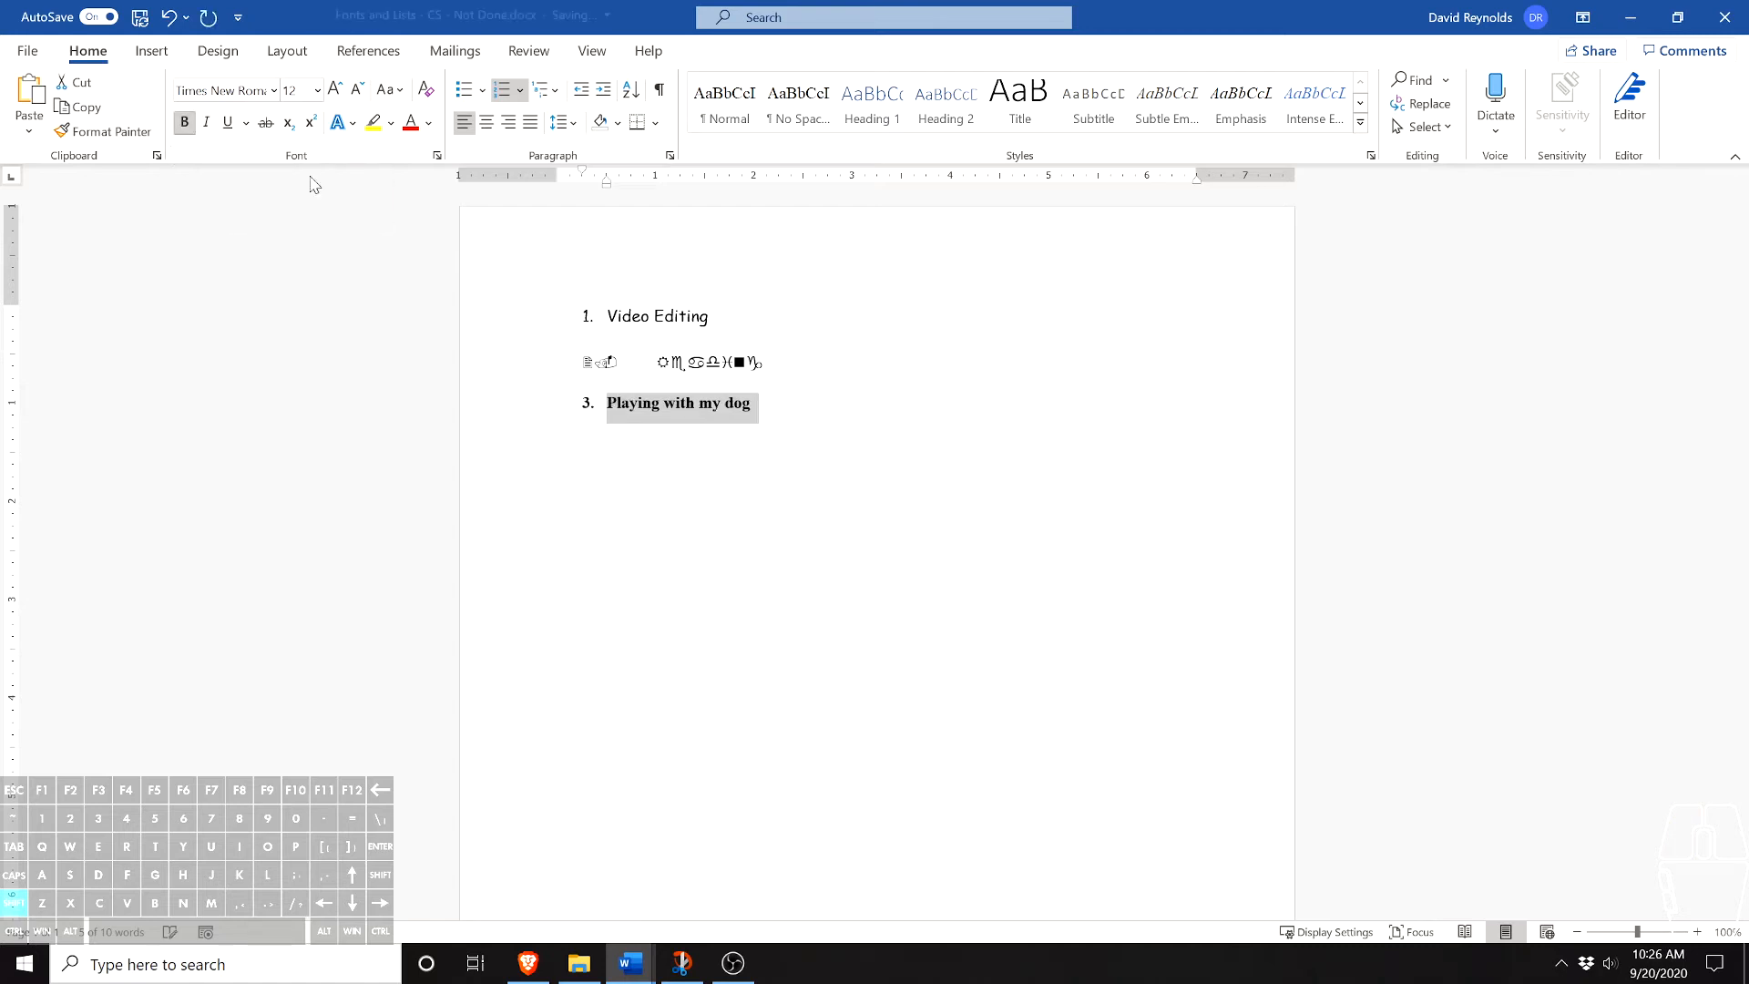
click(190, 127)
click(206, 124)
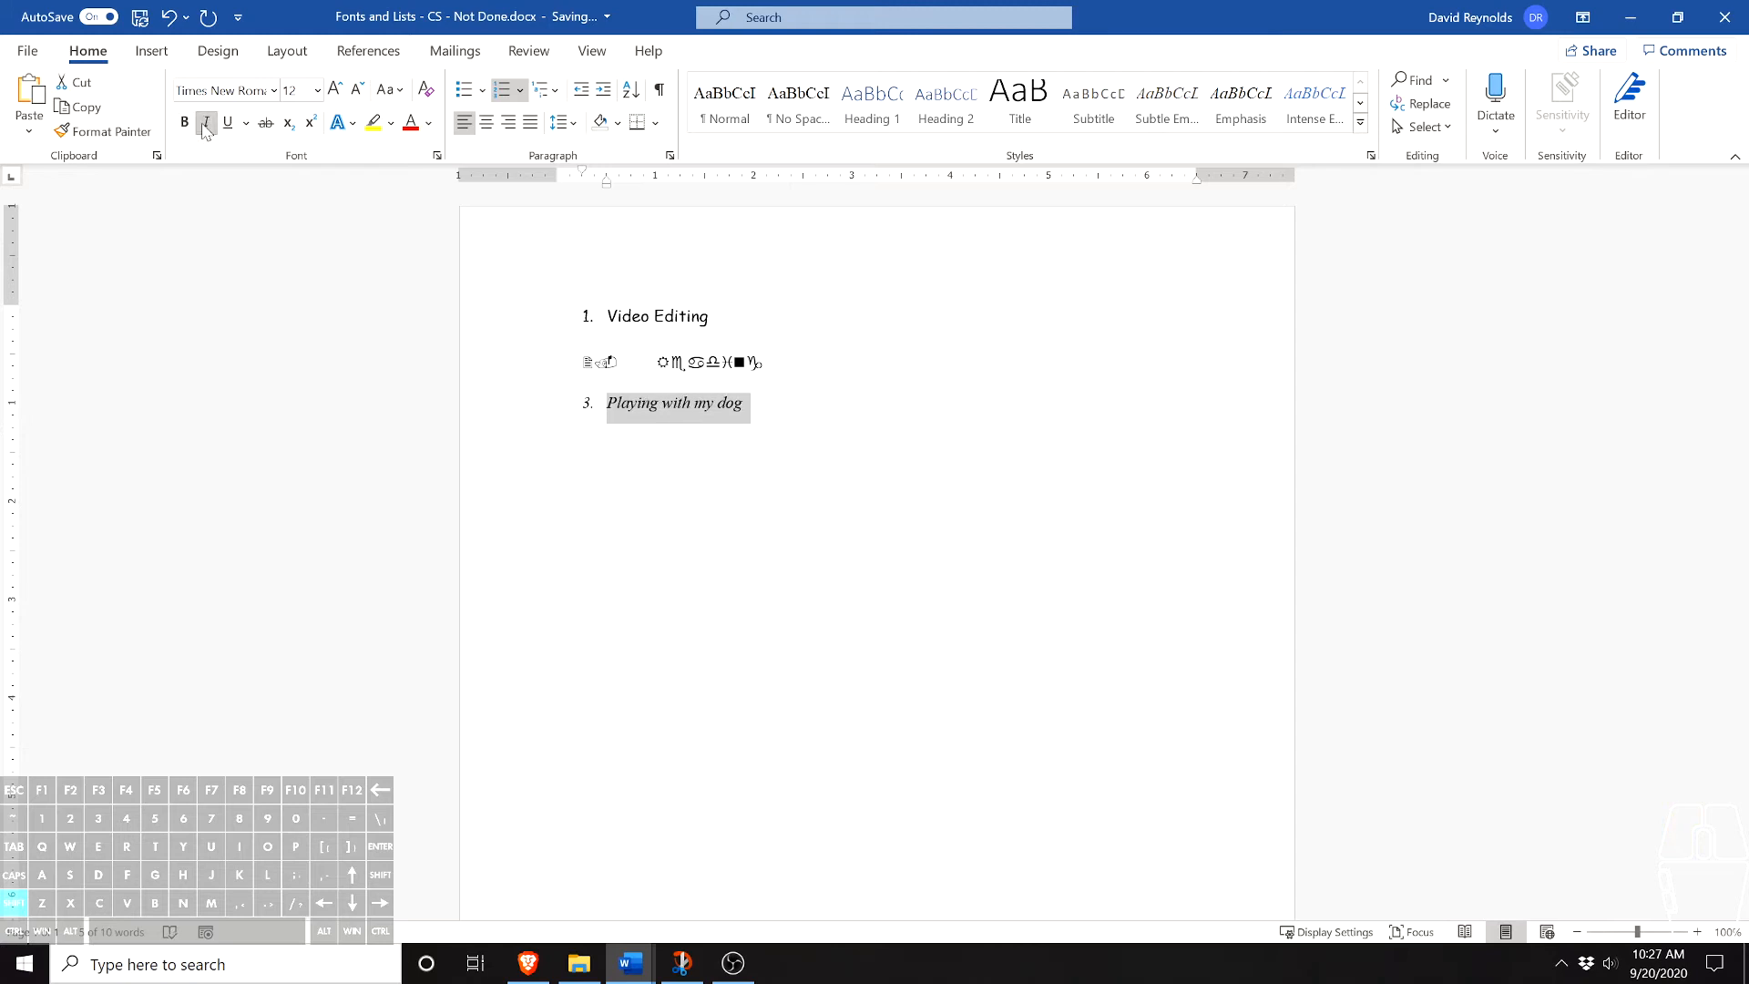
click(206, 125)
click(227, 125)
click(223, 130)
click(269, 135)
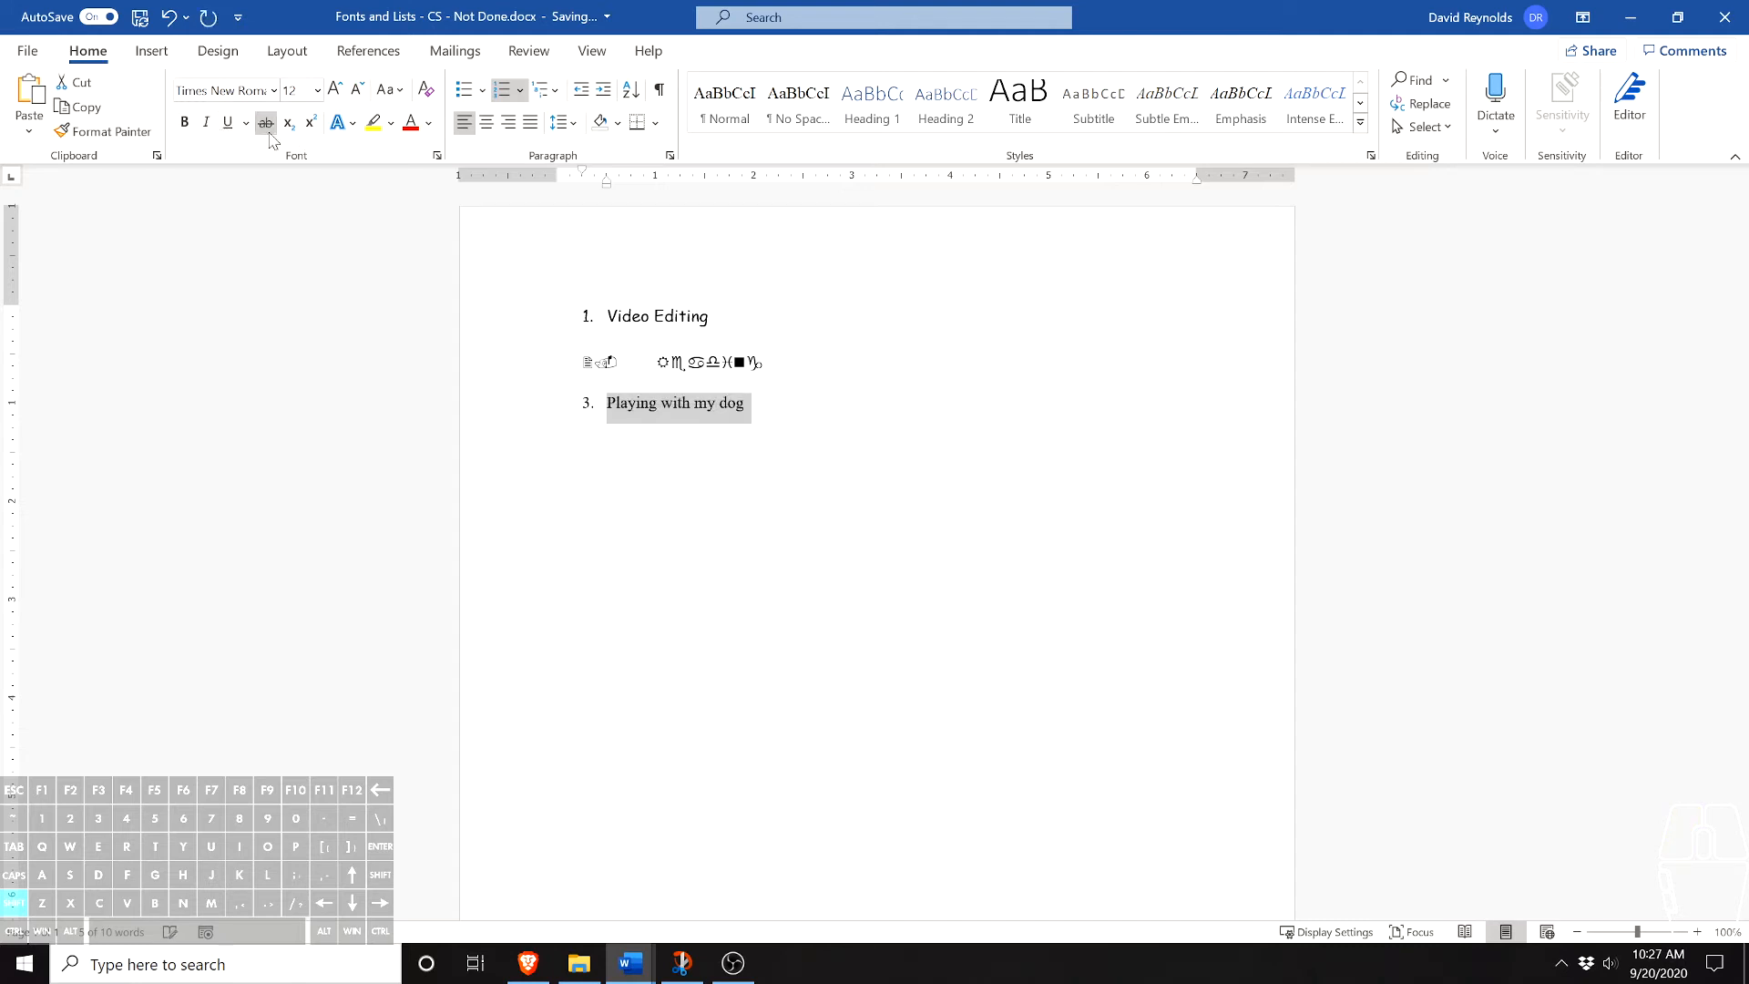
click(309, 123)
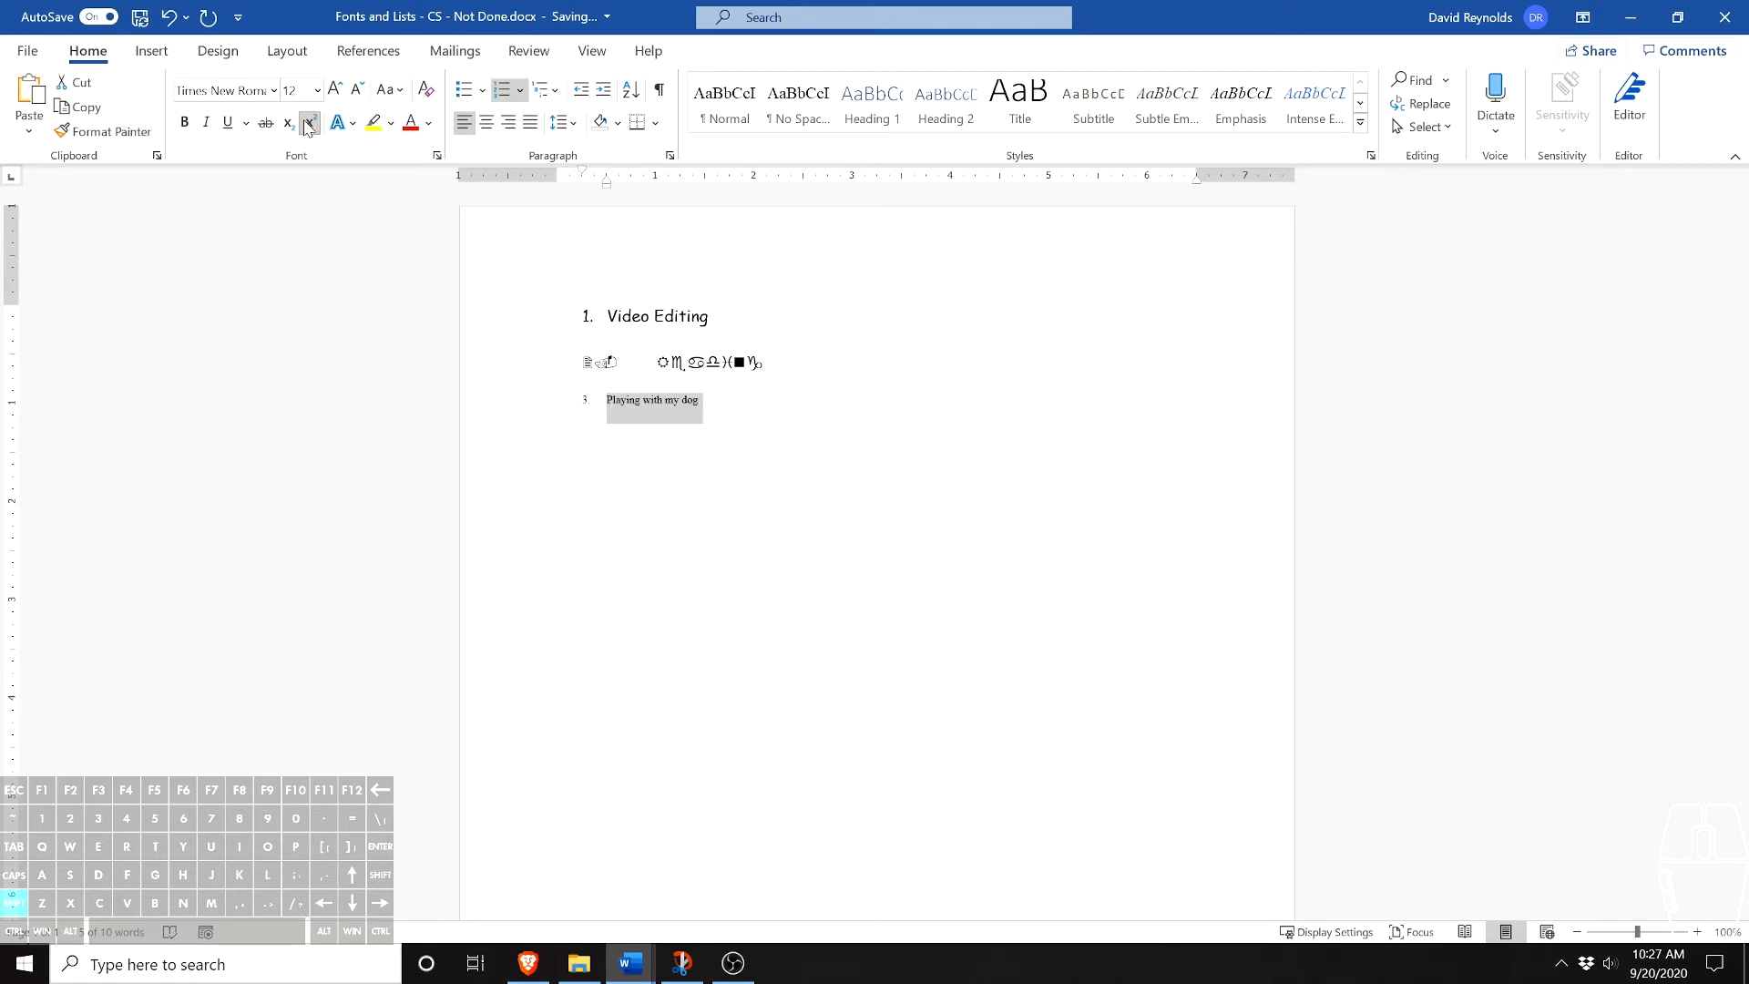
click(309, 124)
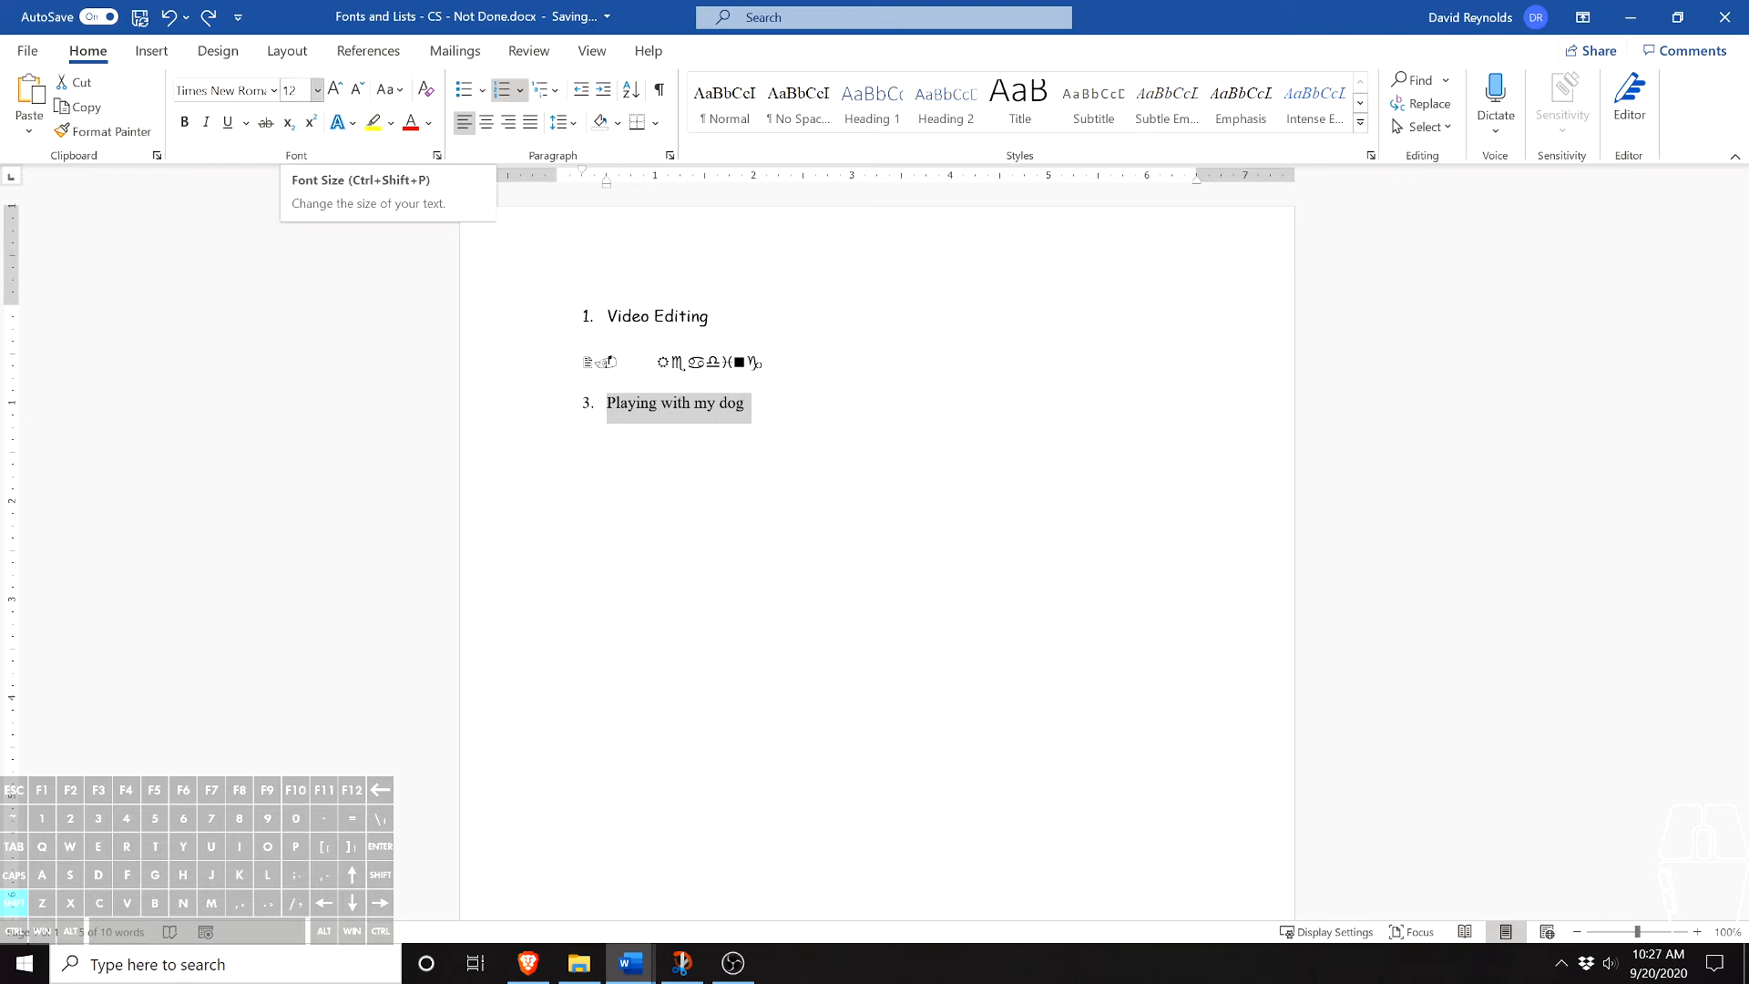
- Set the font size of the third list item, "Playing with my dog", to 24
click(317, 90)
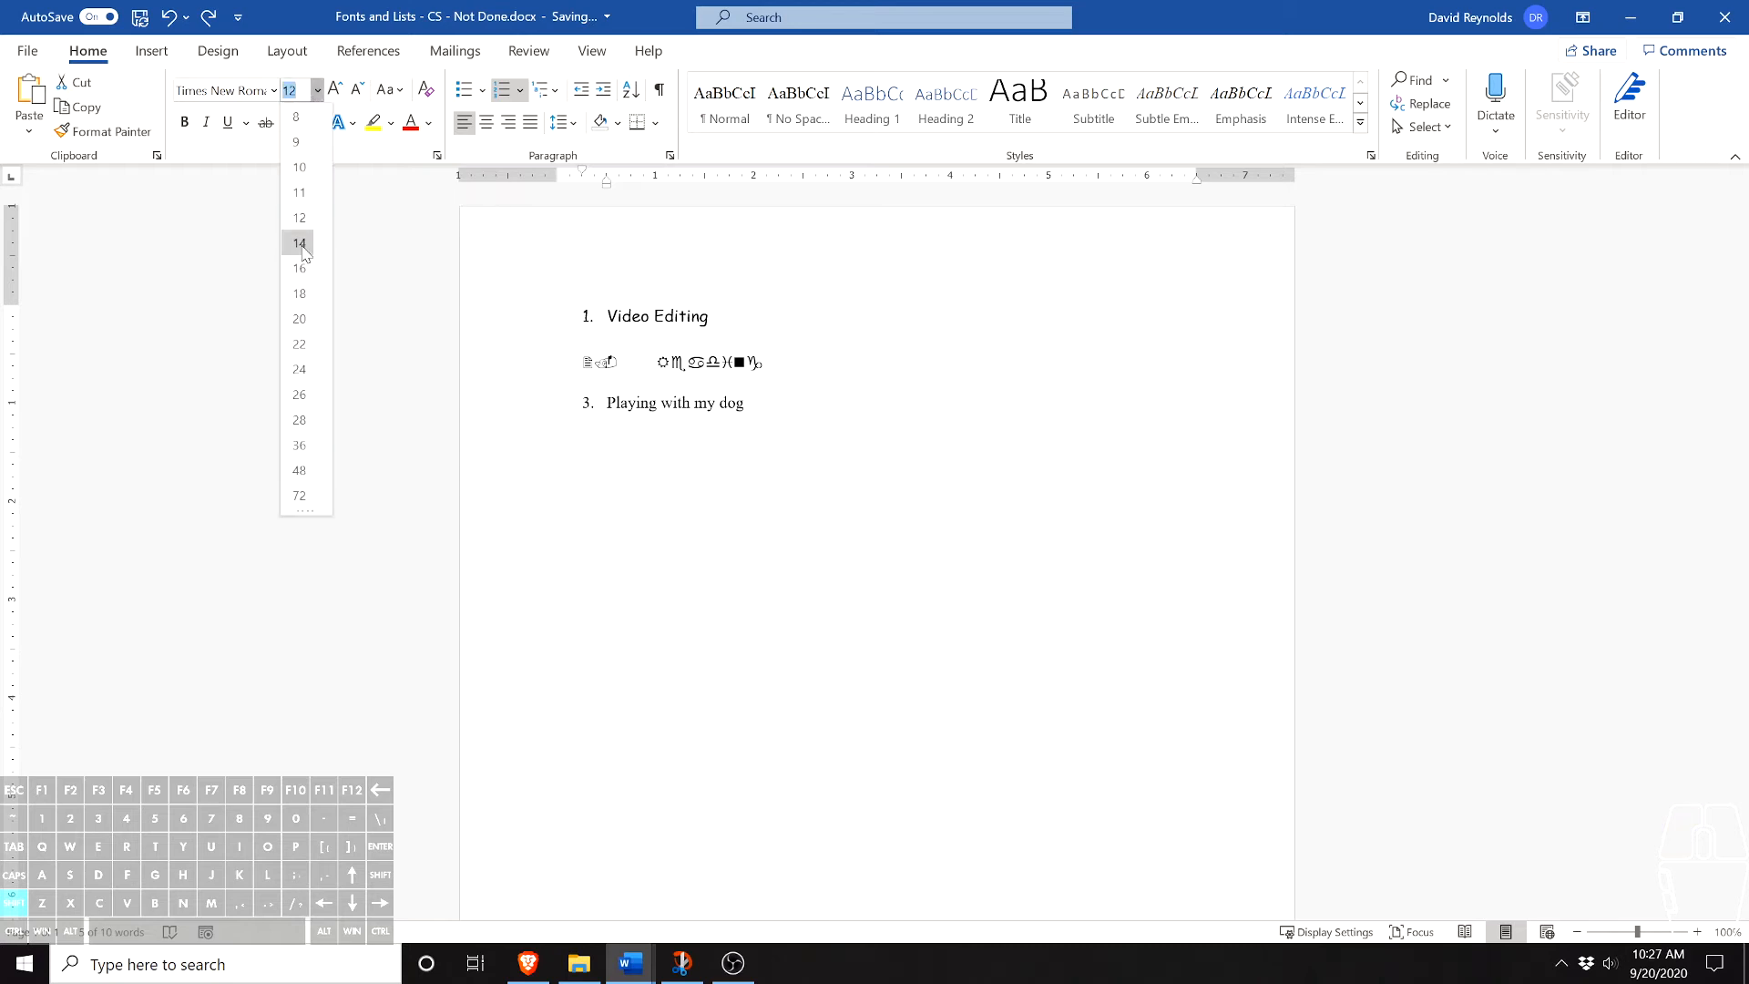
click(300, 369)
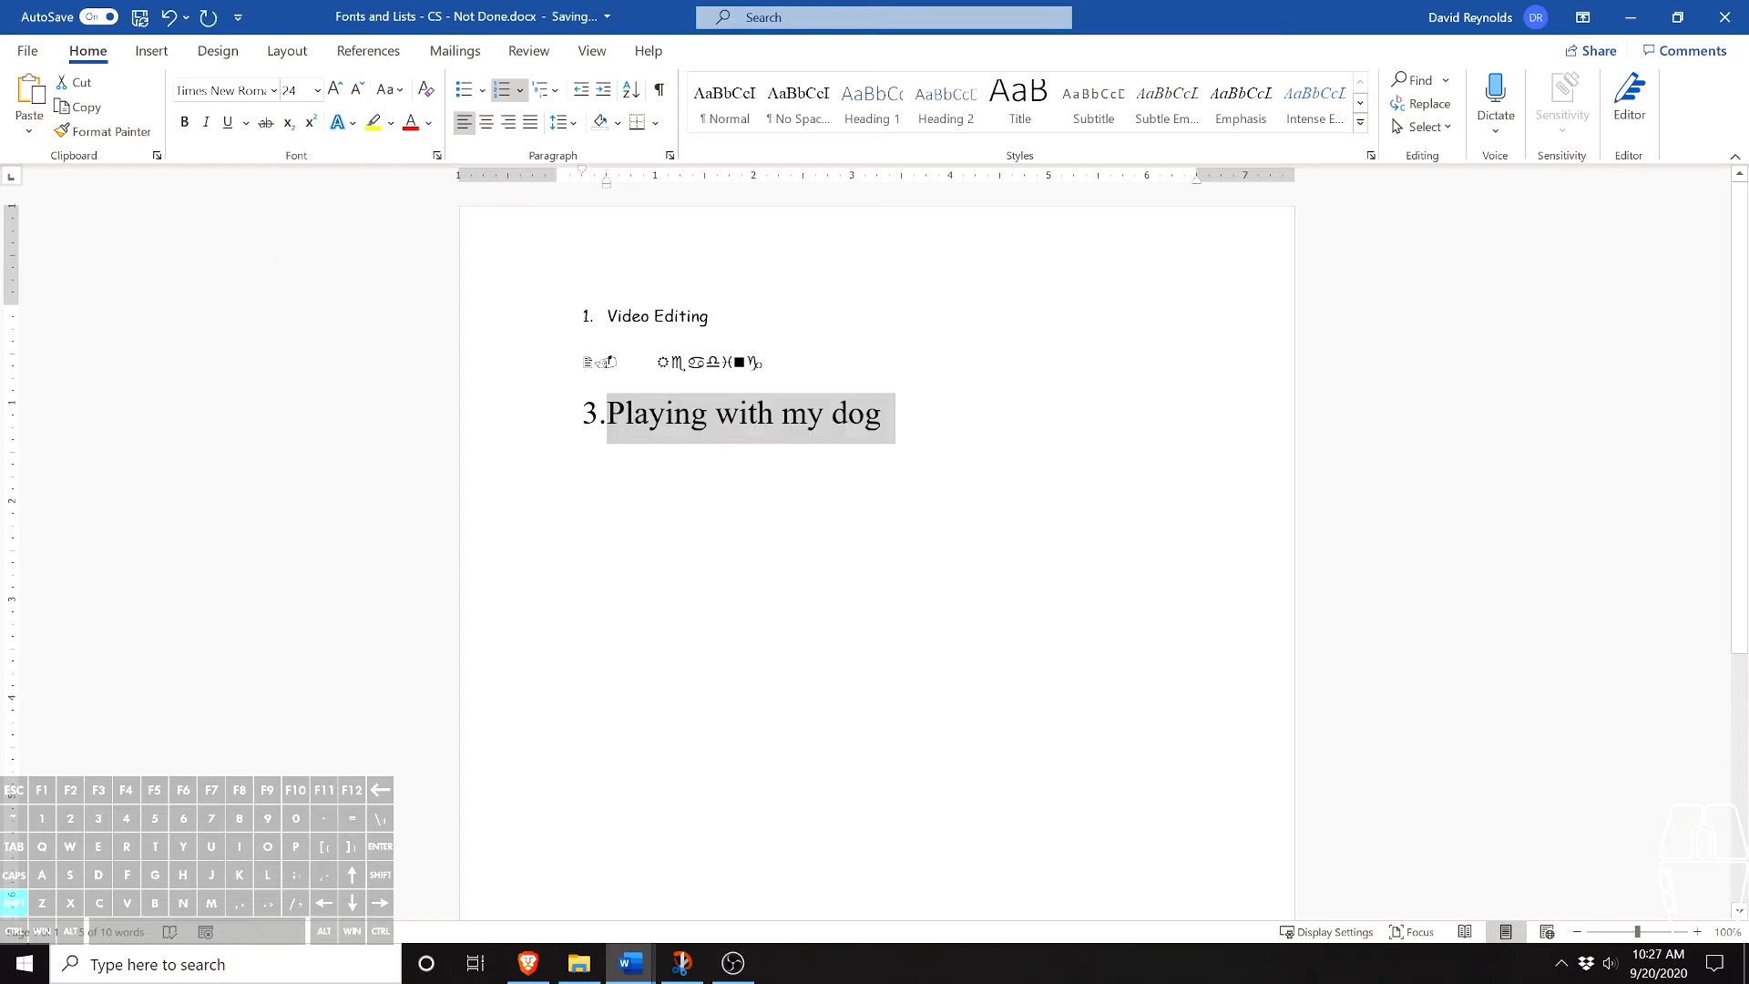
click(882, 415)
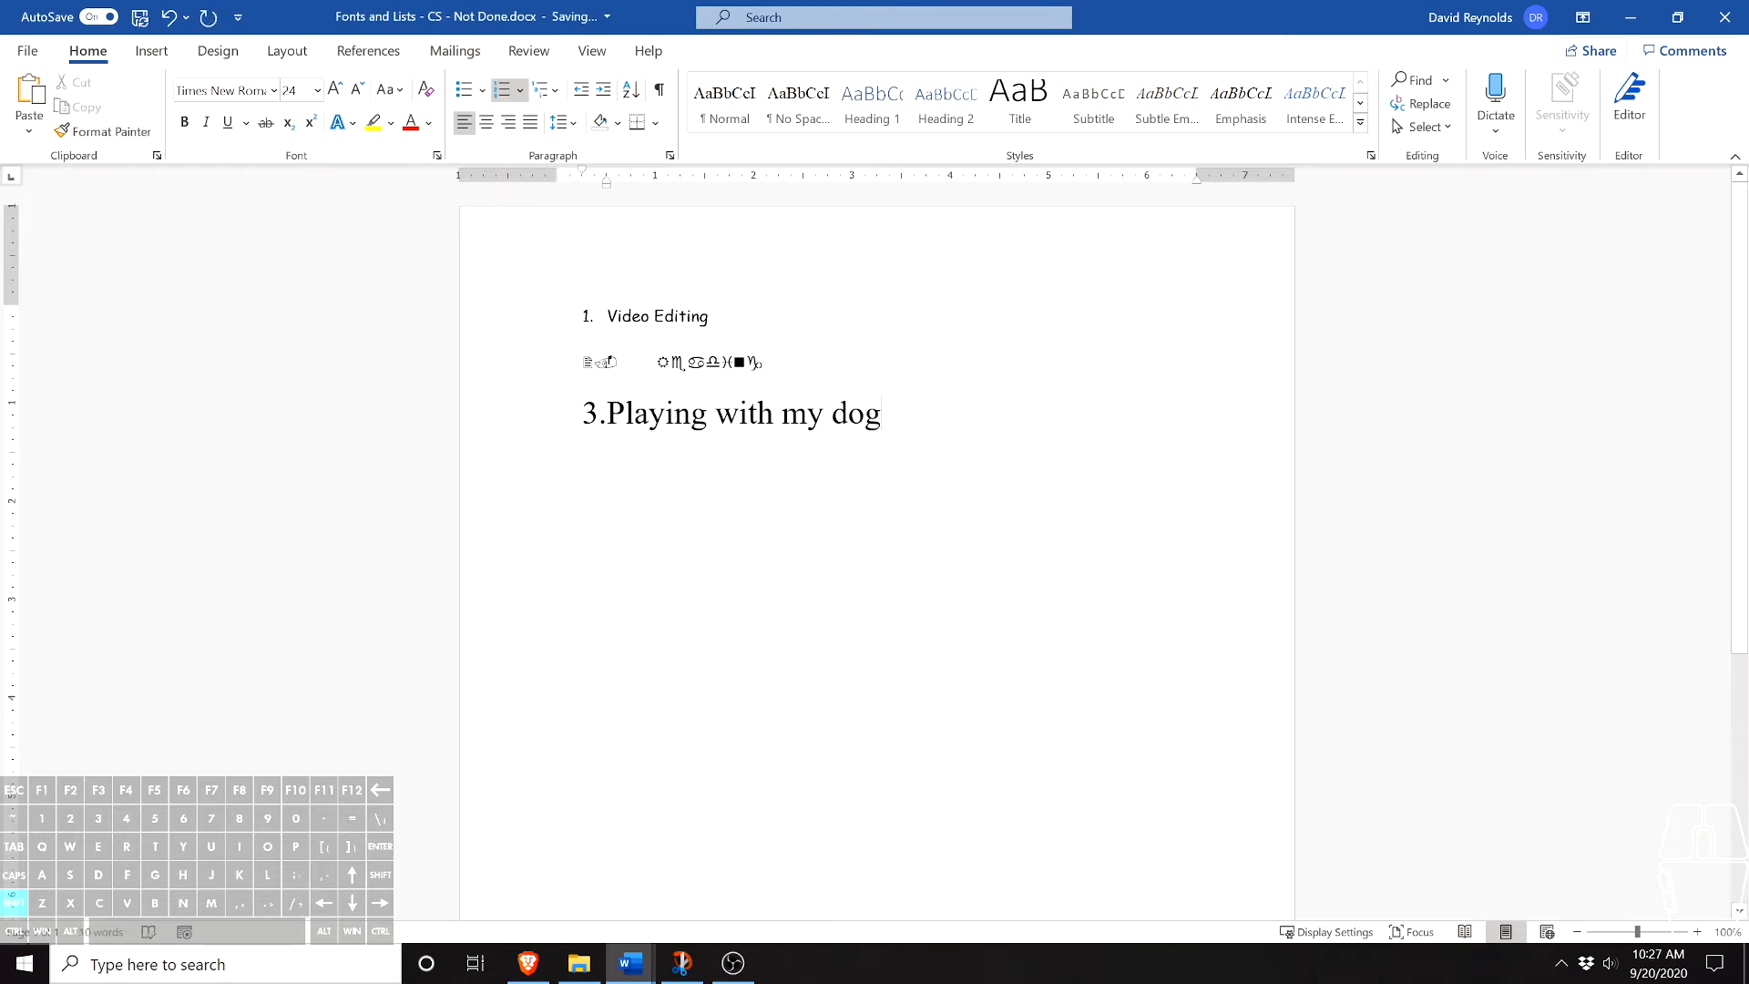
- Try selecting parts of the third list item: the single word "Playing" and the whole line
drag(882, 414, 588, 437)
click(605, 378)
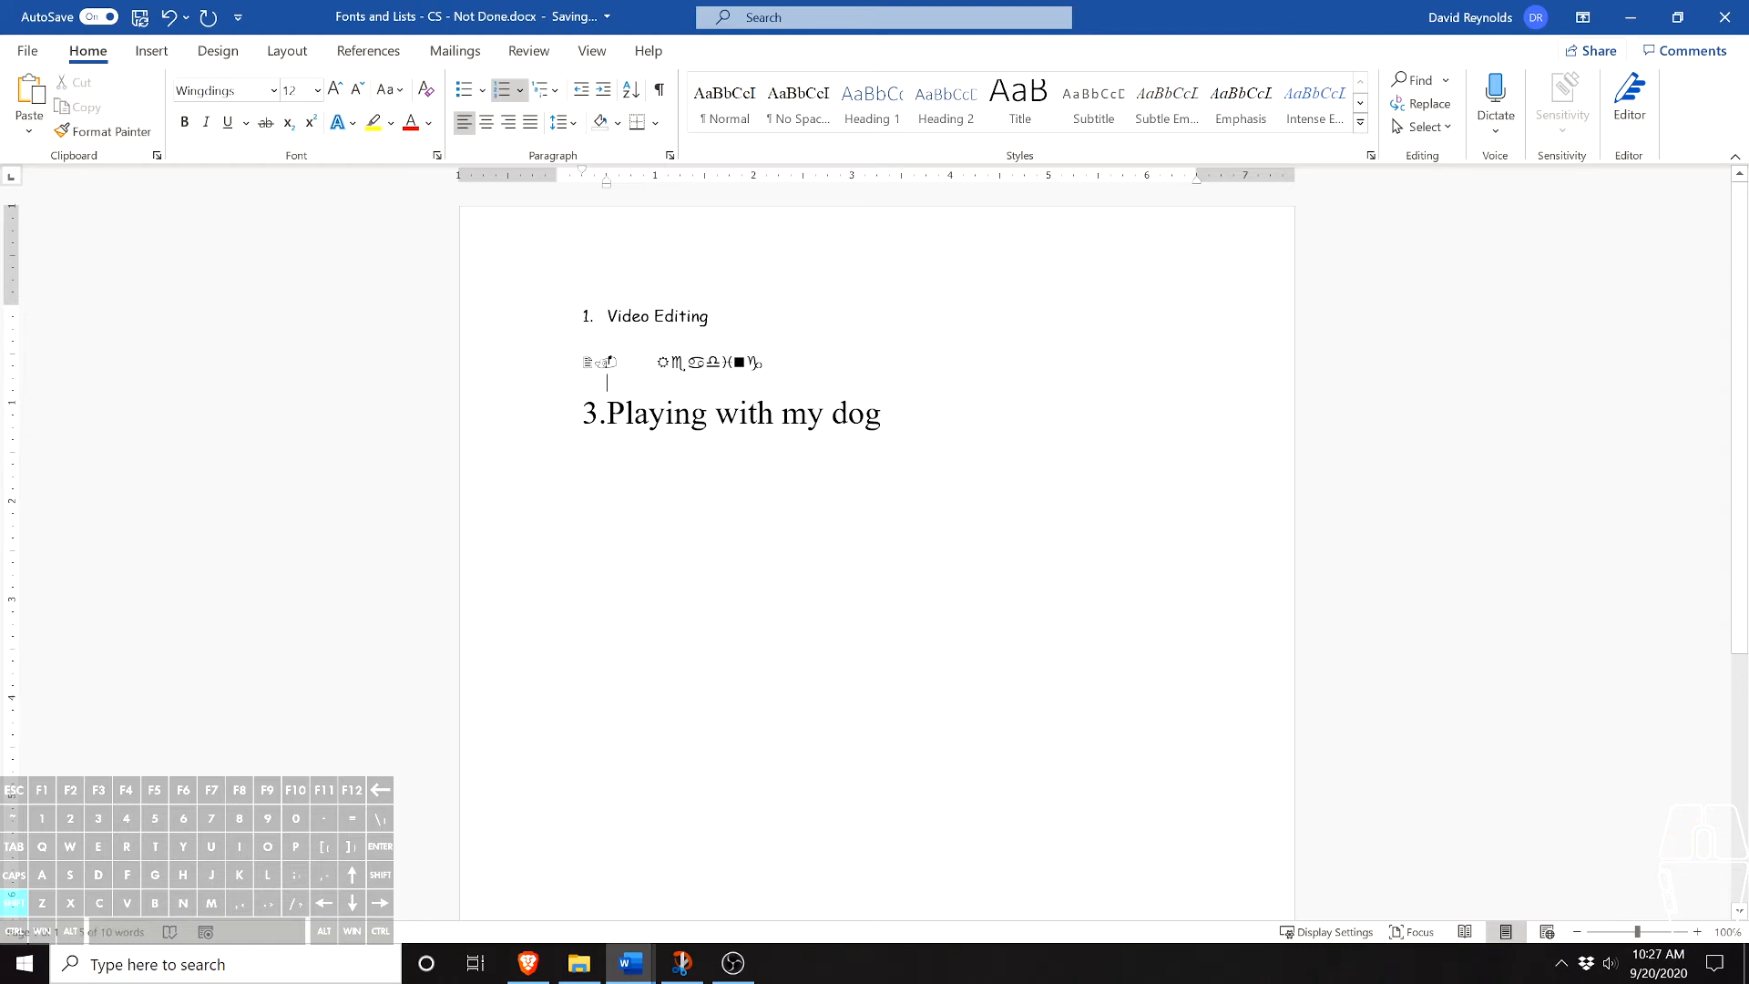
click(881, 414)
drag(881, 415, 603, 392)
click(882, 414)
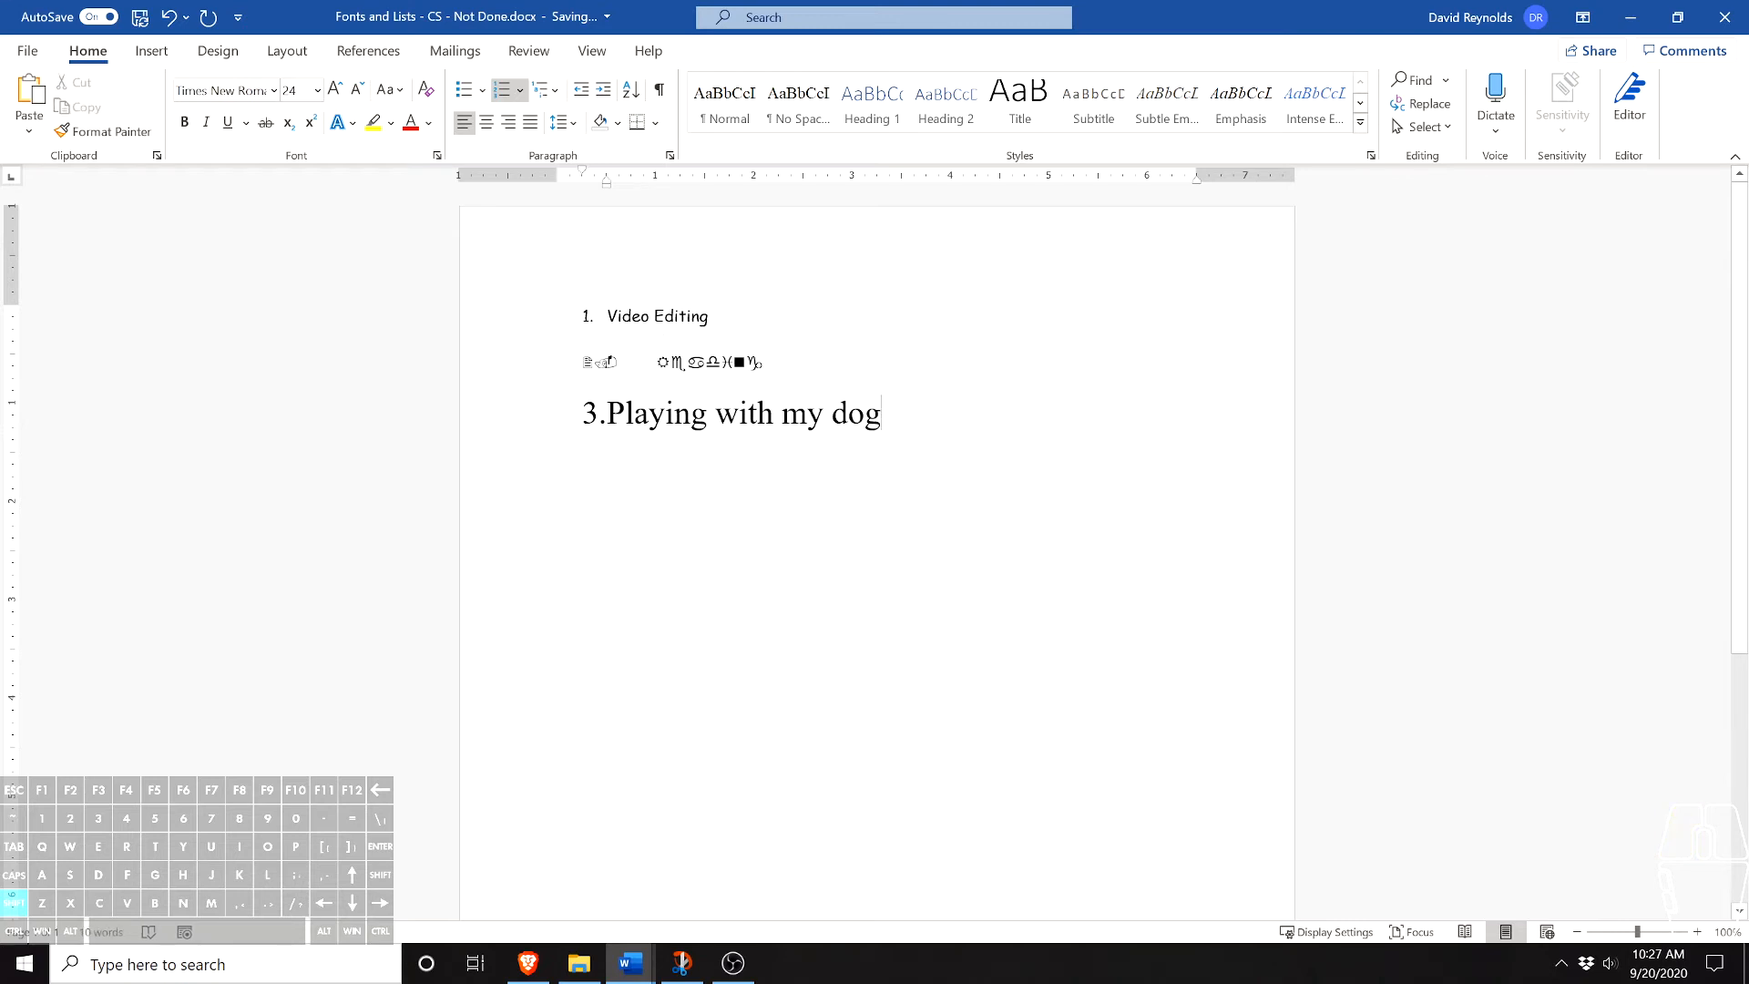
double_click(651, 417)
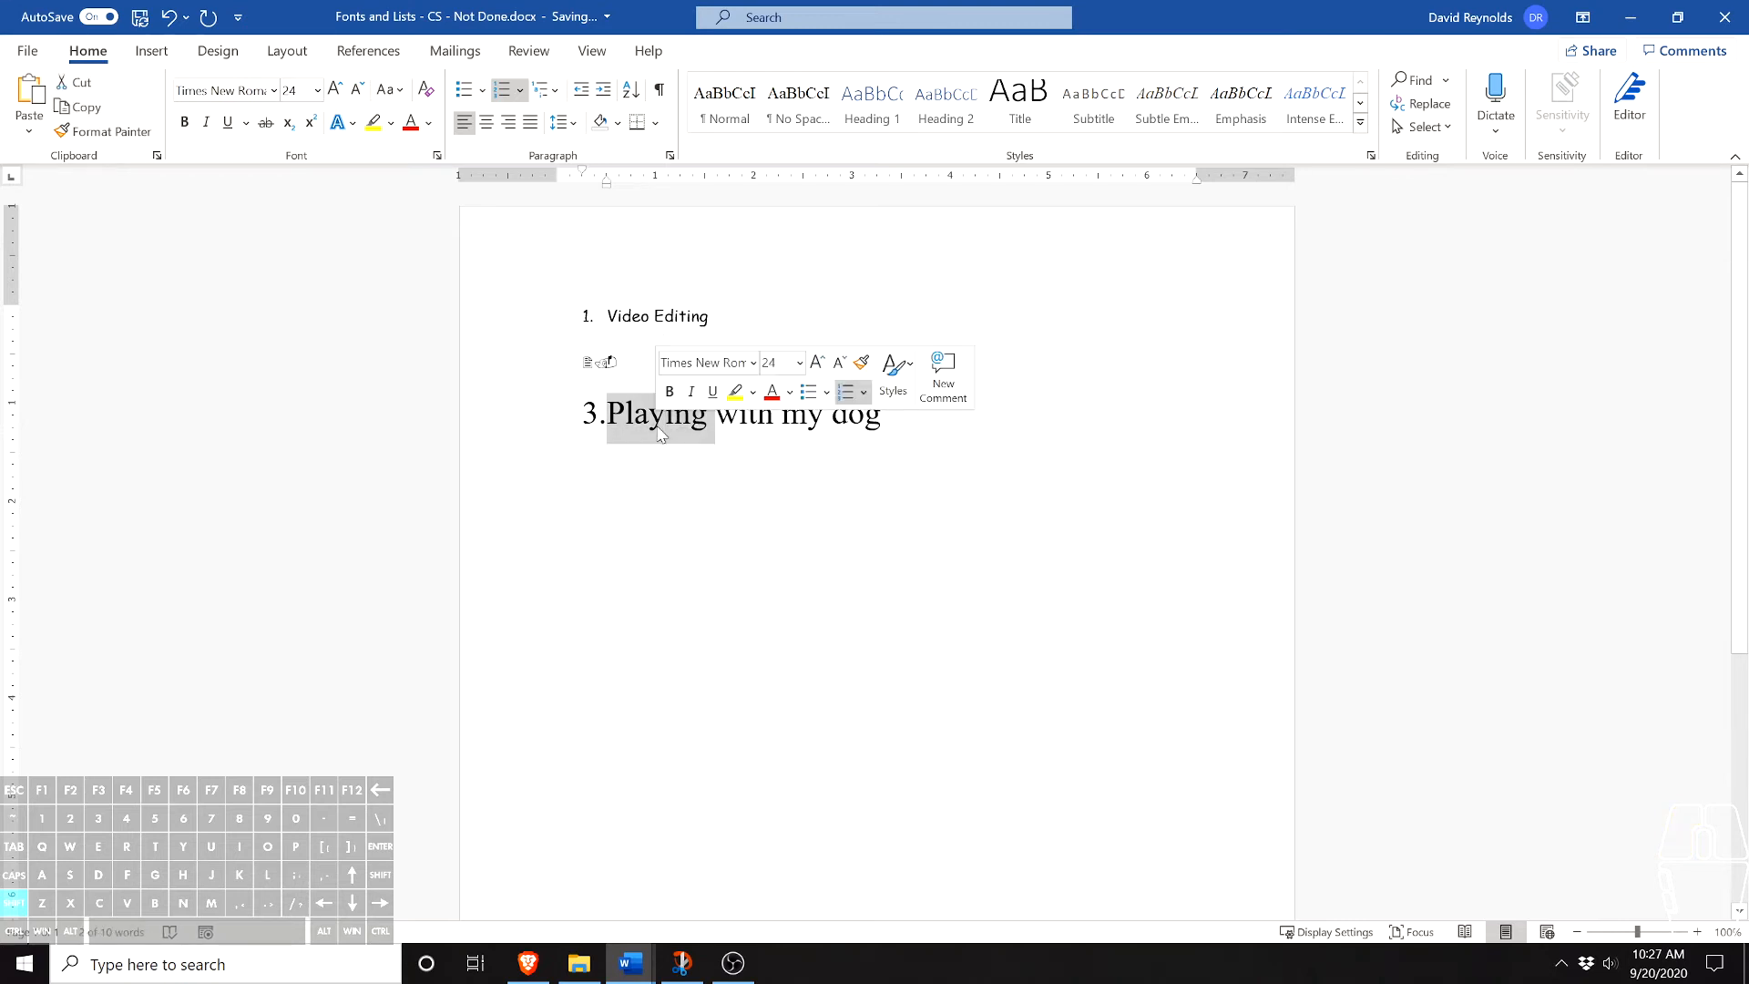
click(808, 419)
triple_click(726, 423)
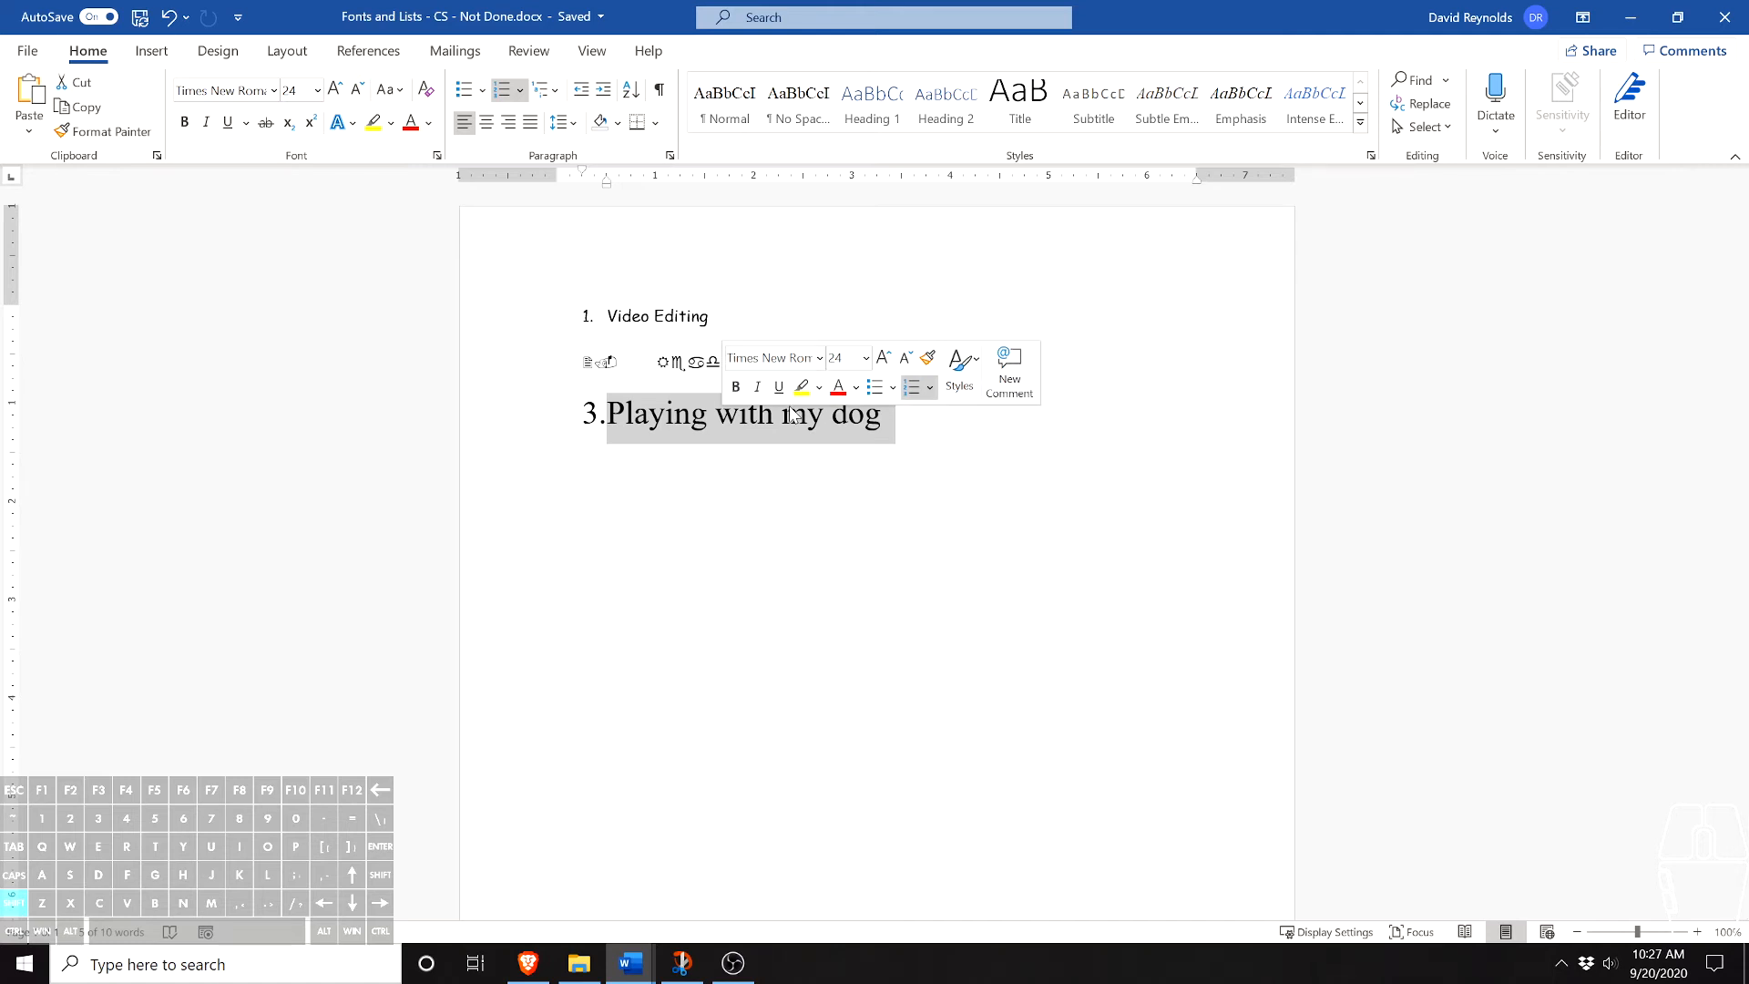
- Add a fourth numbered item below "Playing with my dog" and enter "Type" at font size 48
click(915, 437)
key(Return)
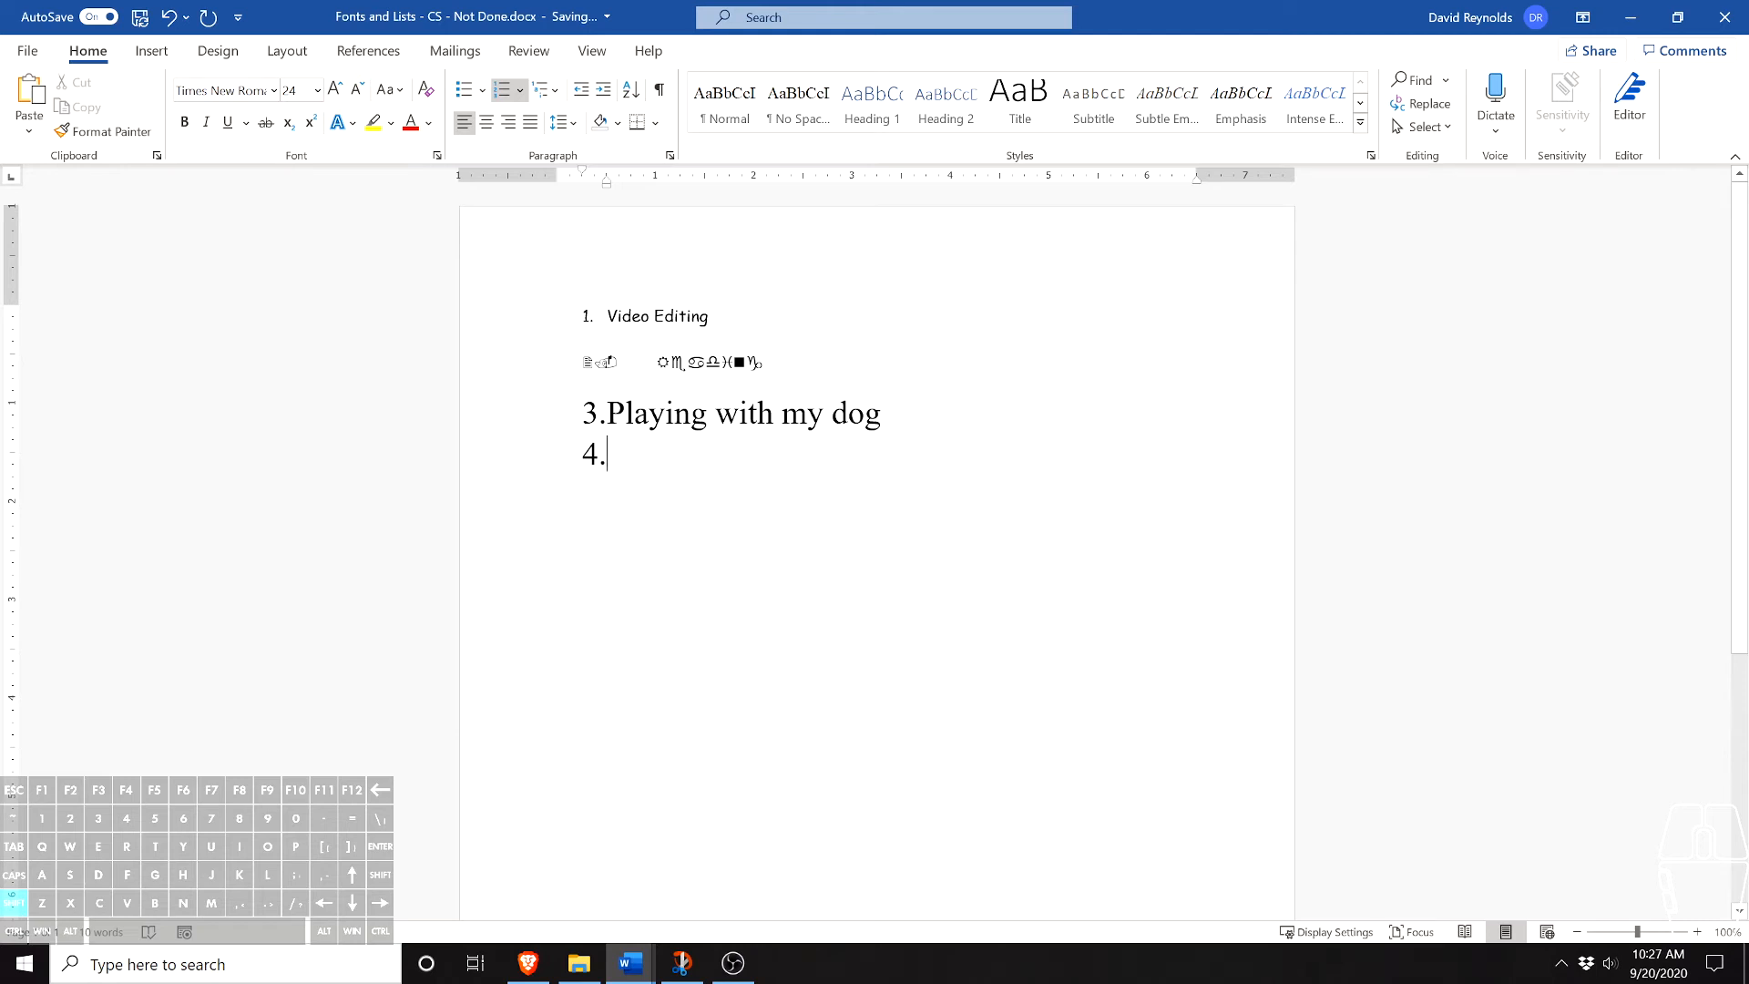
click(316, 91)
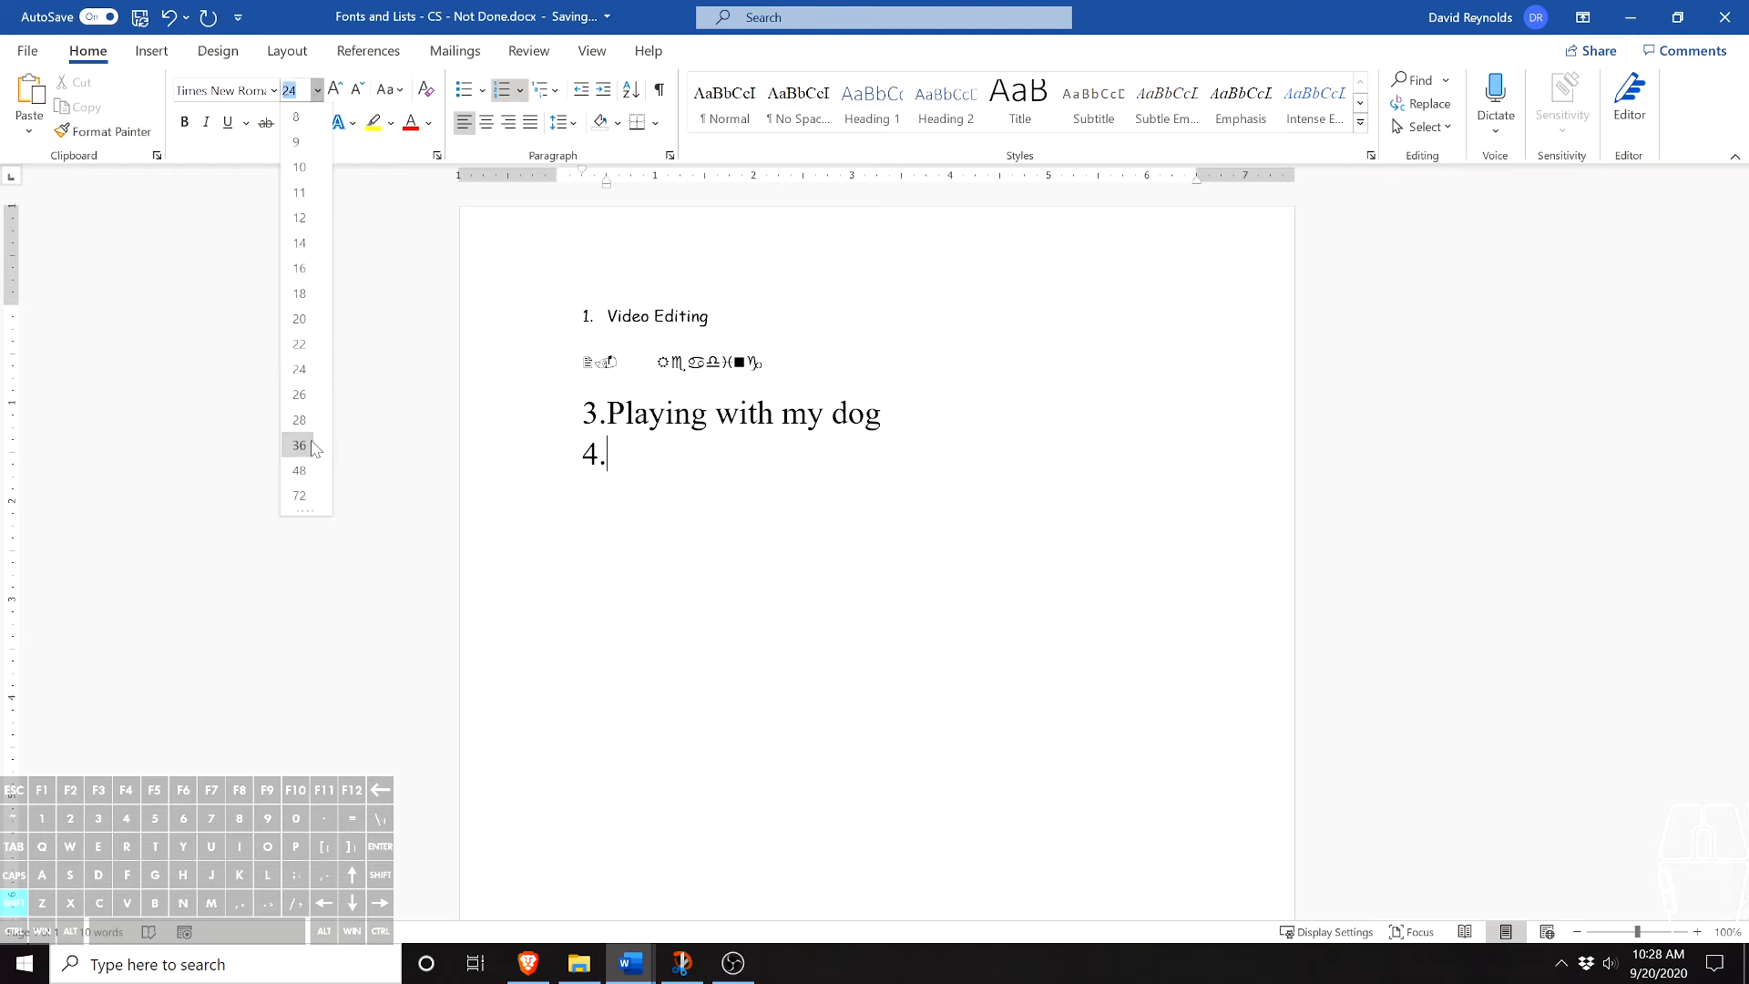
click(300, 464)
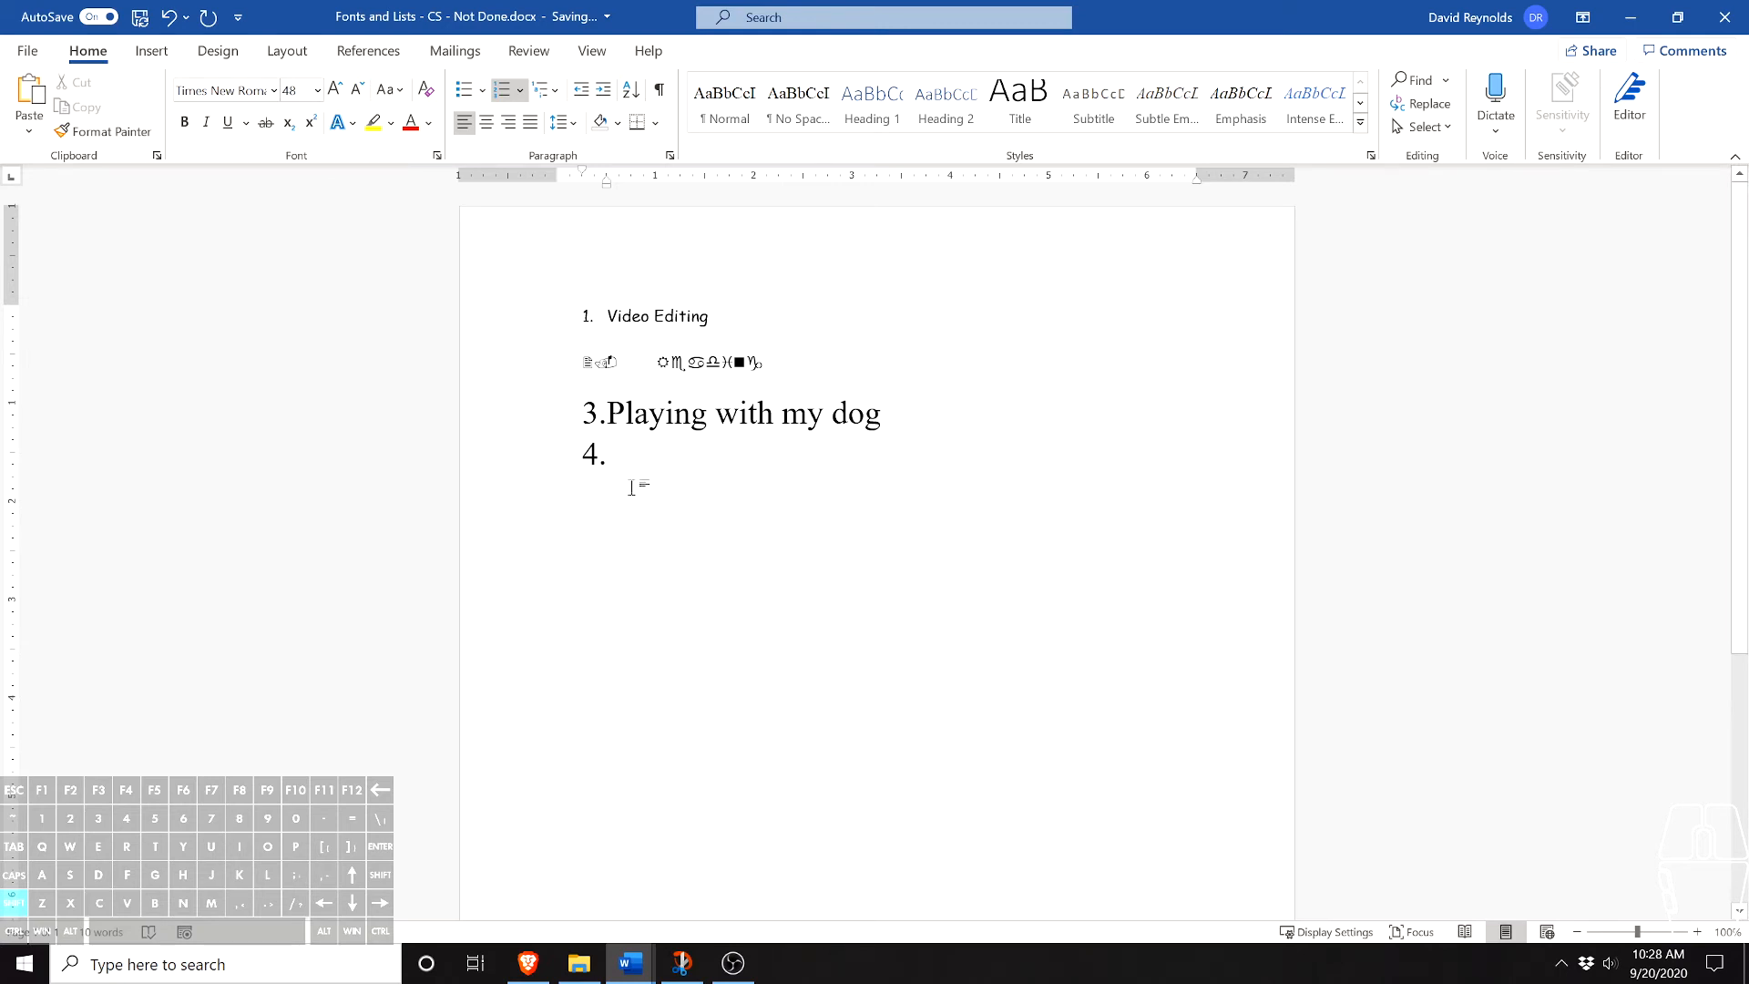
text(Type)
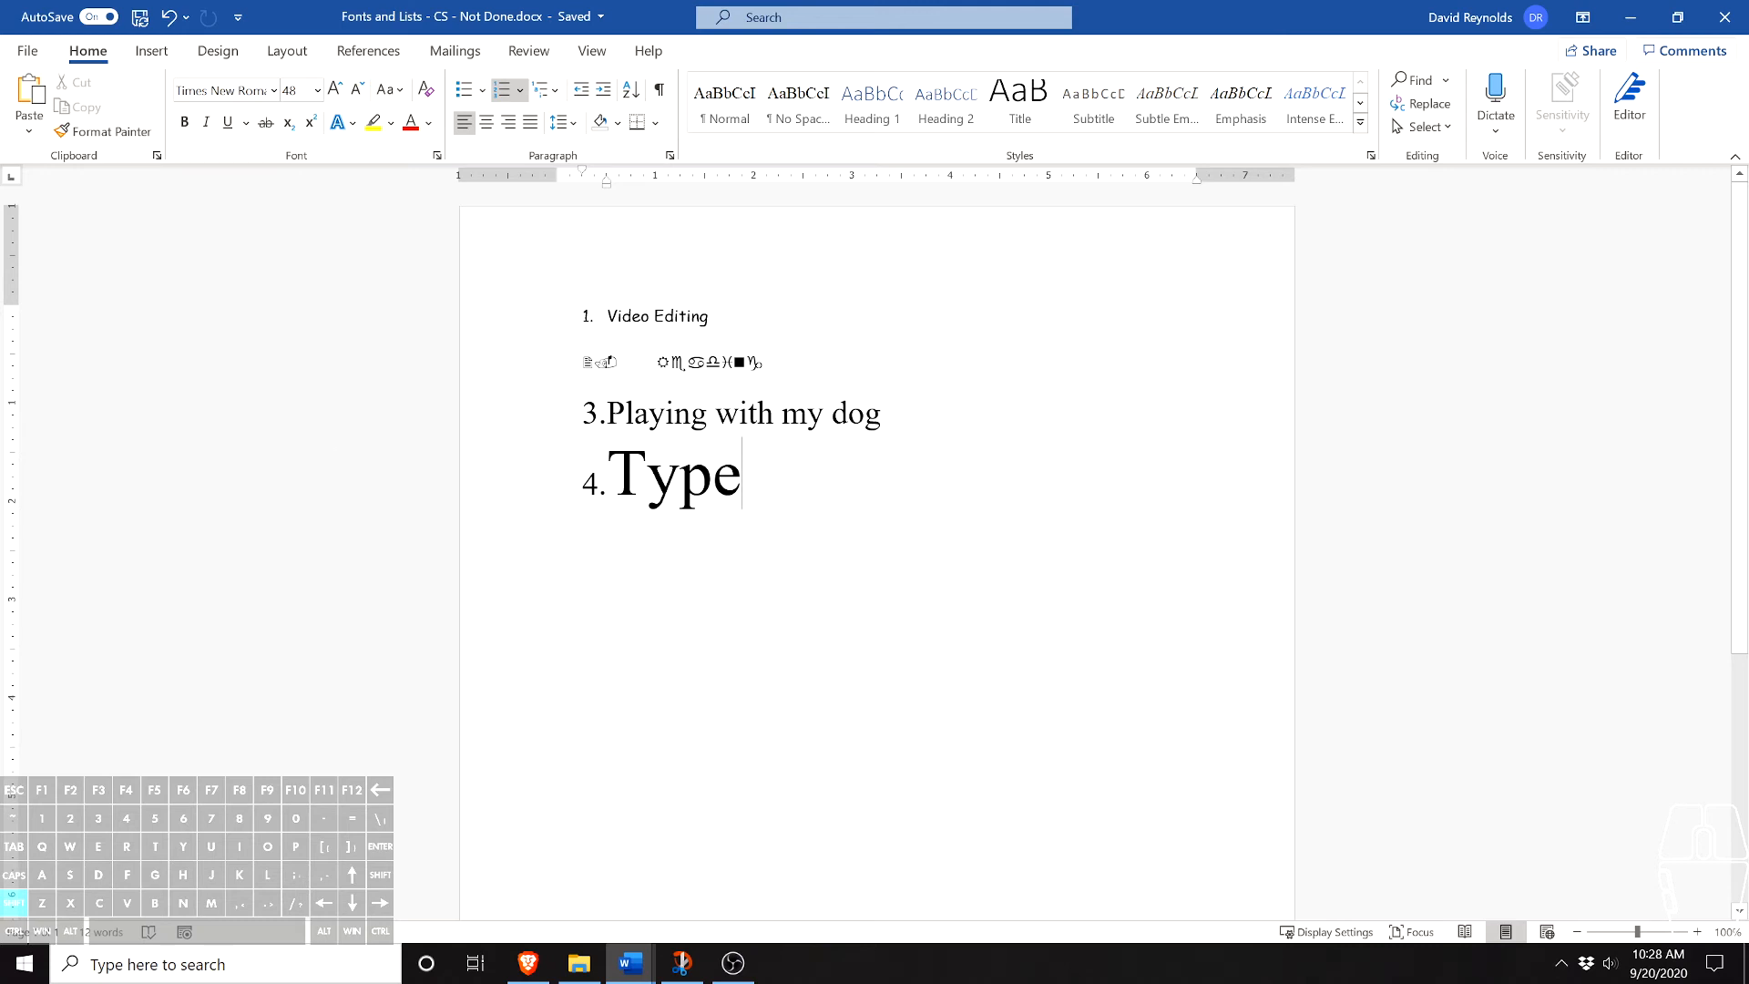
- Try selecting the second item's text, the whole third item and the list lines together
click(688, 363)
double_click(688, 362)
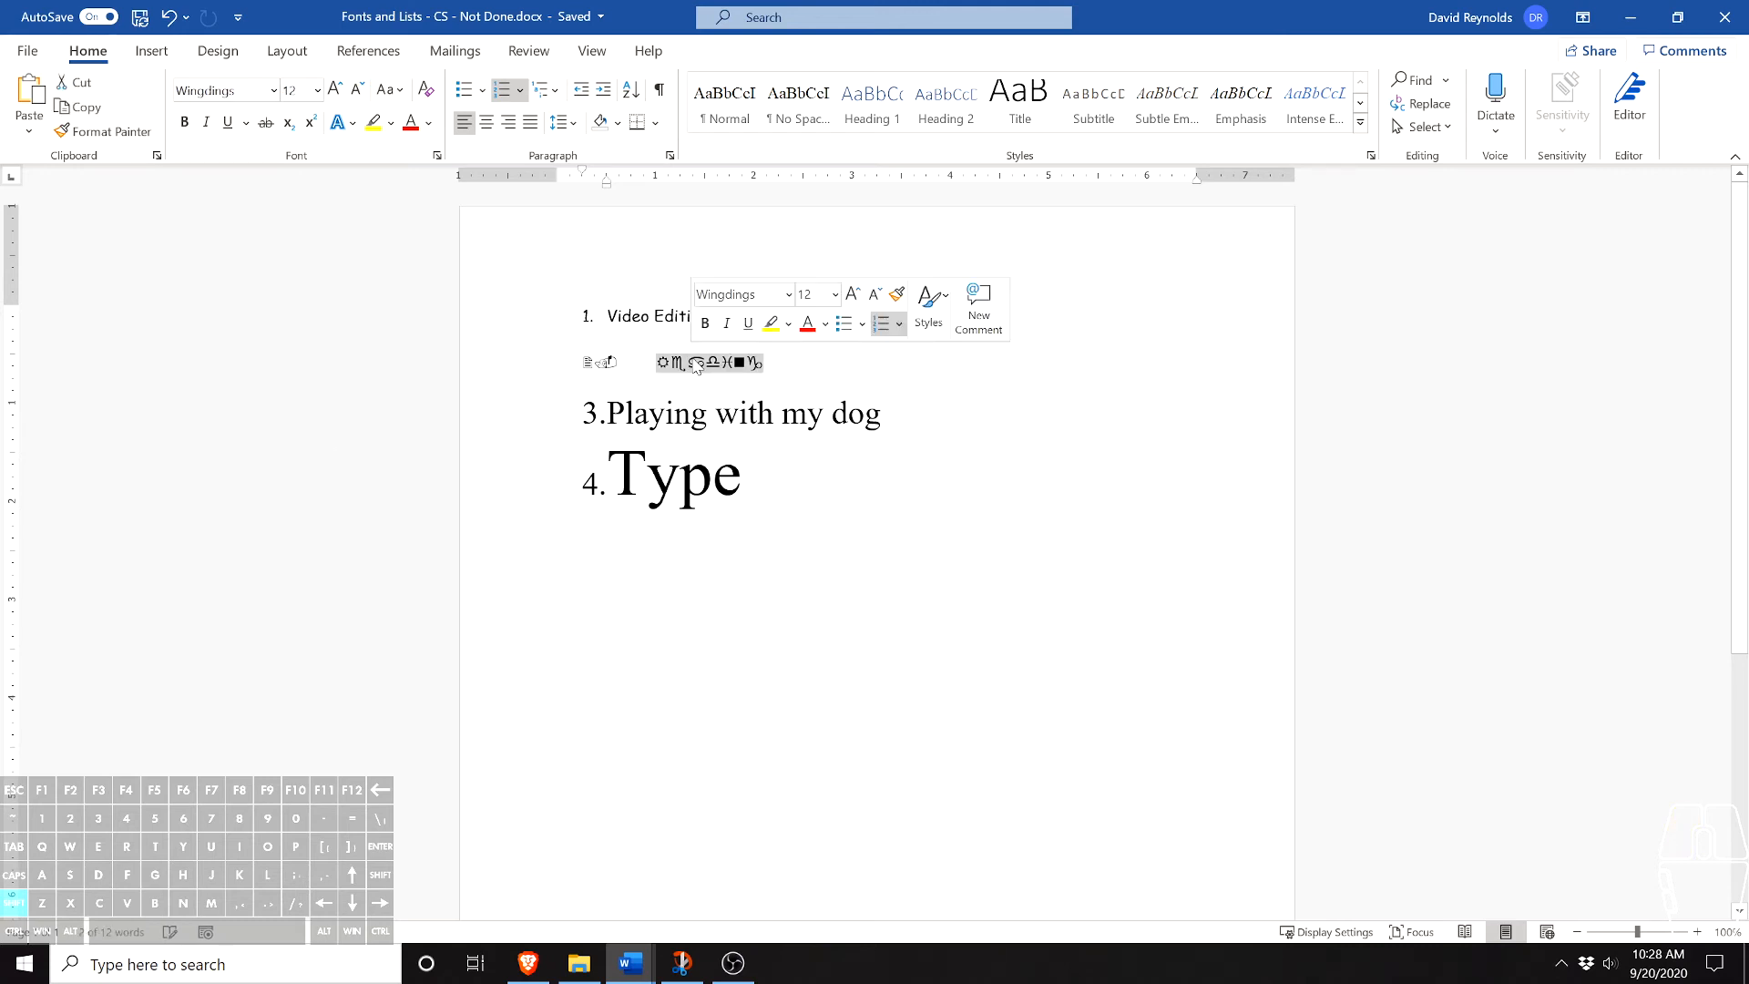
triple_click(699, 417)
click(695, 411)
drag(745, 483, 598, 322)
- Add a fifth numbered item reading "Ctrl A" below "Type" and try selecting the whole document
click(743, 481)
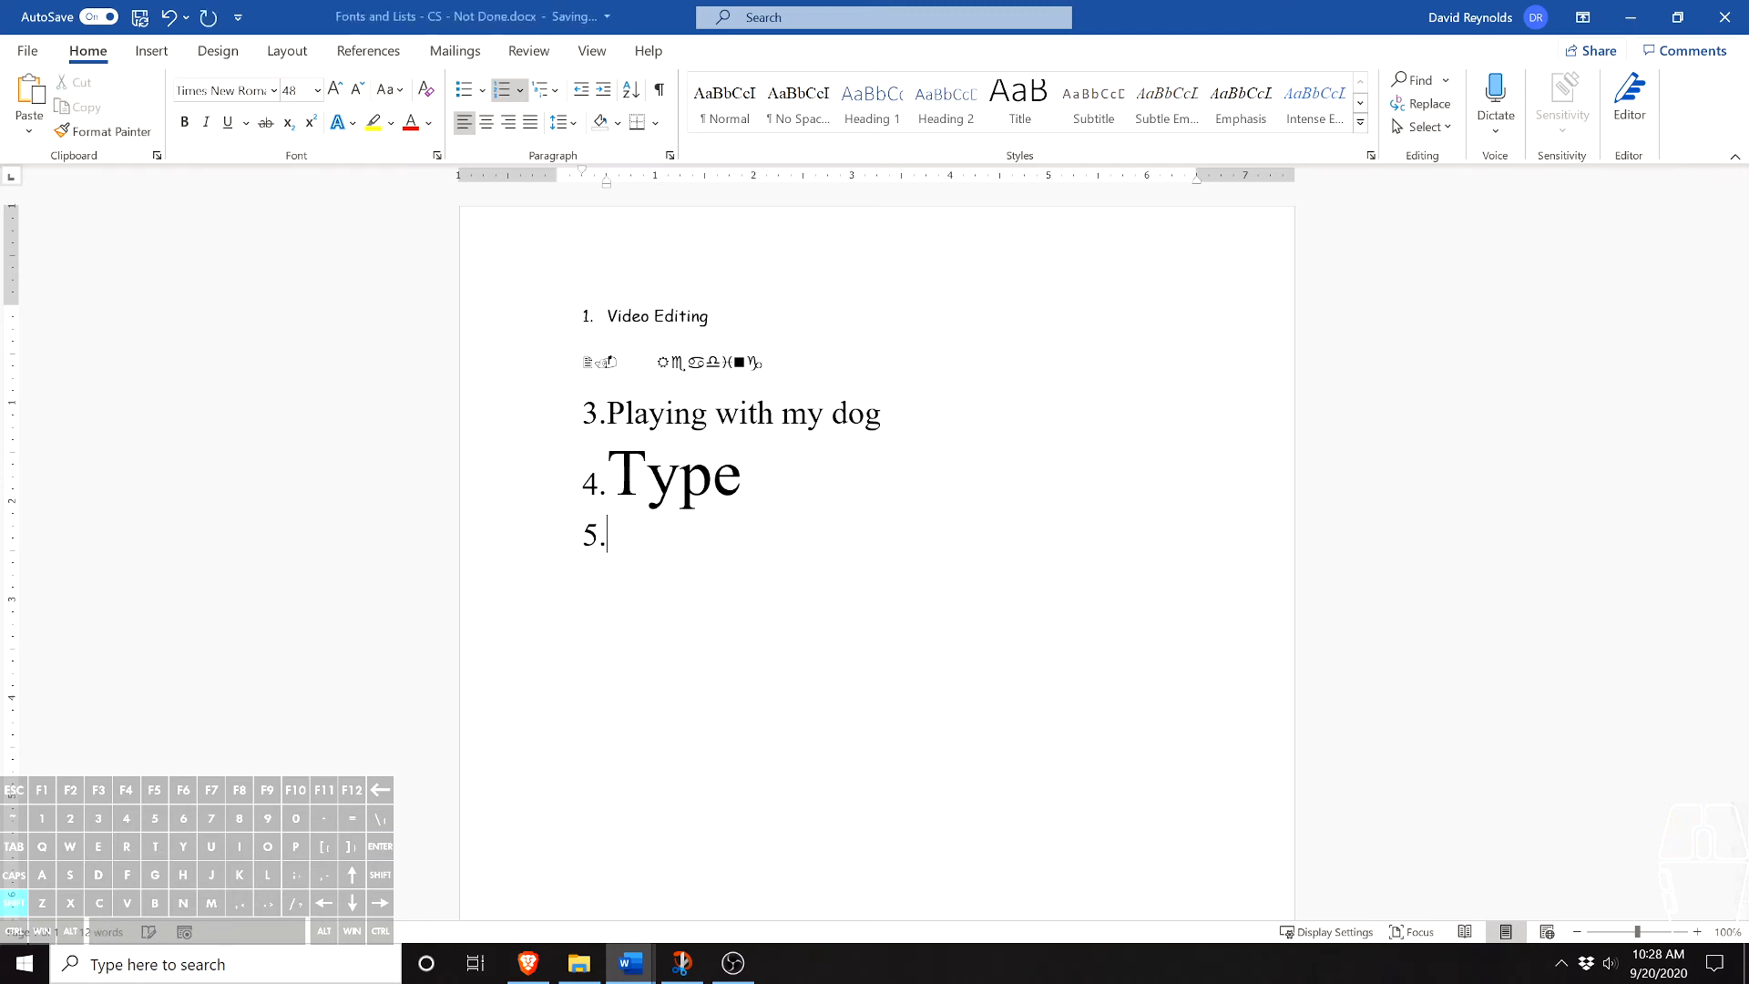
text(Ctrl A)
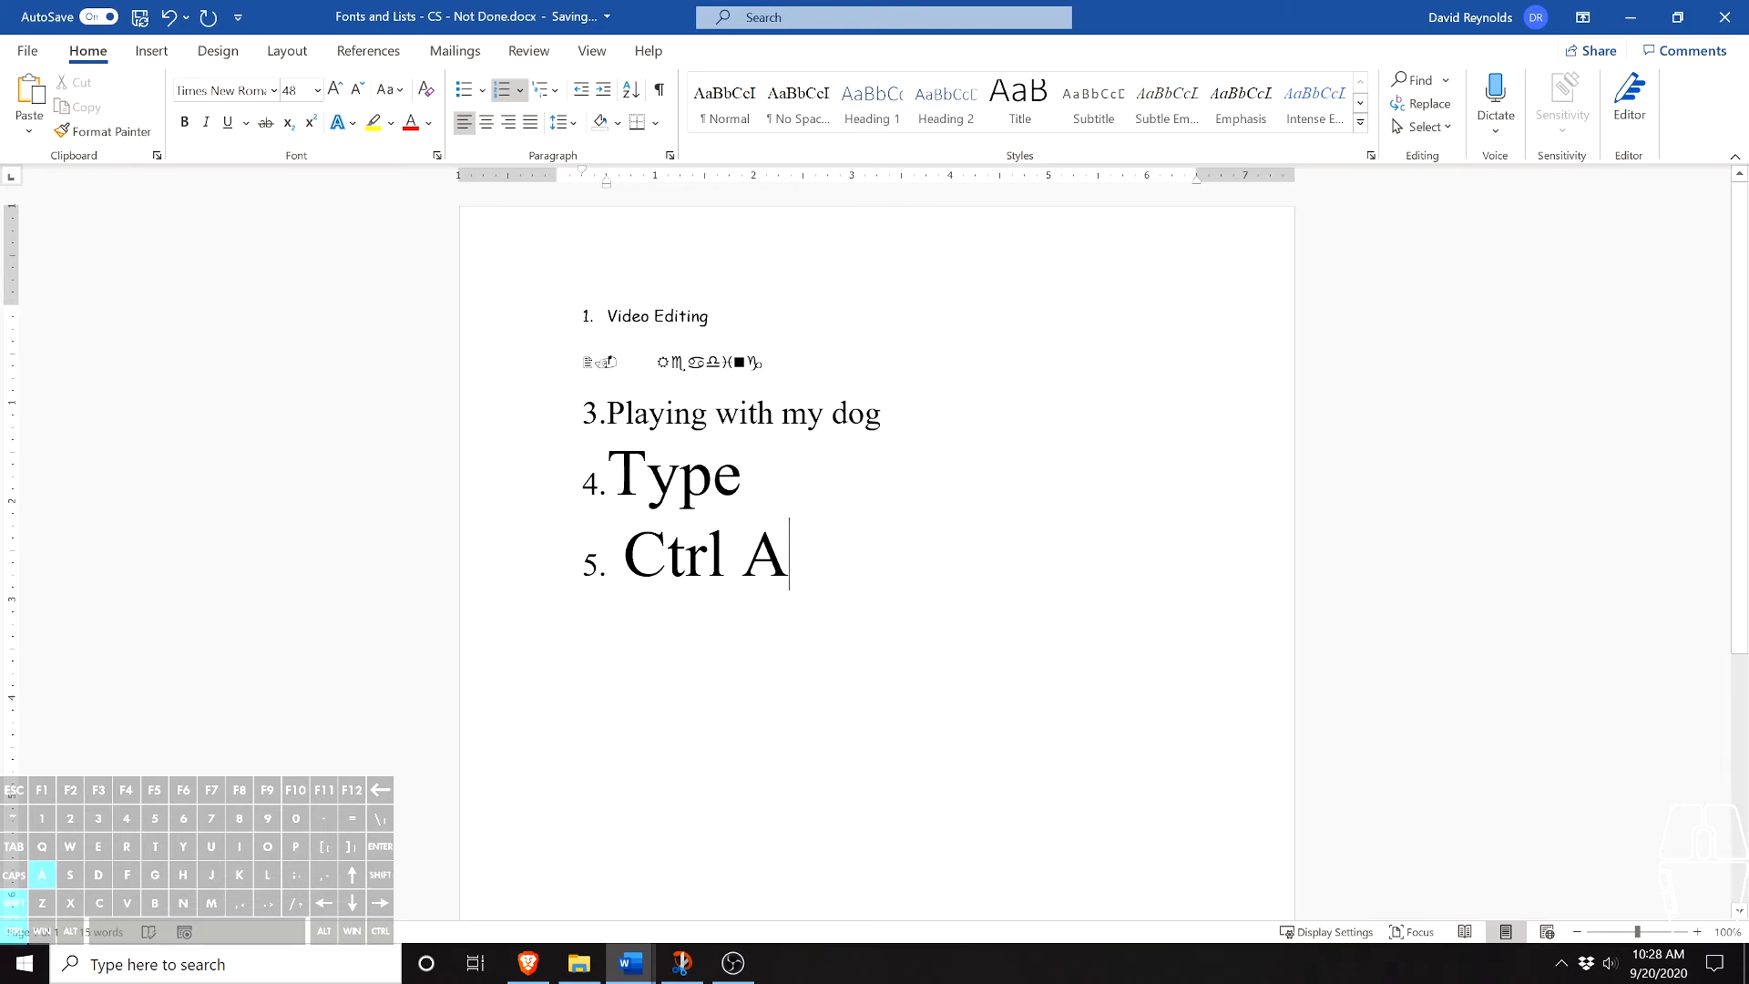
key(ctrl+a)
click(790, 554)
- Make the third item "Playing with my dog" bold and the fourth item "Type" italic
drag(895, 412, 606, 413)
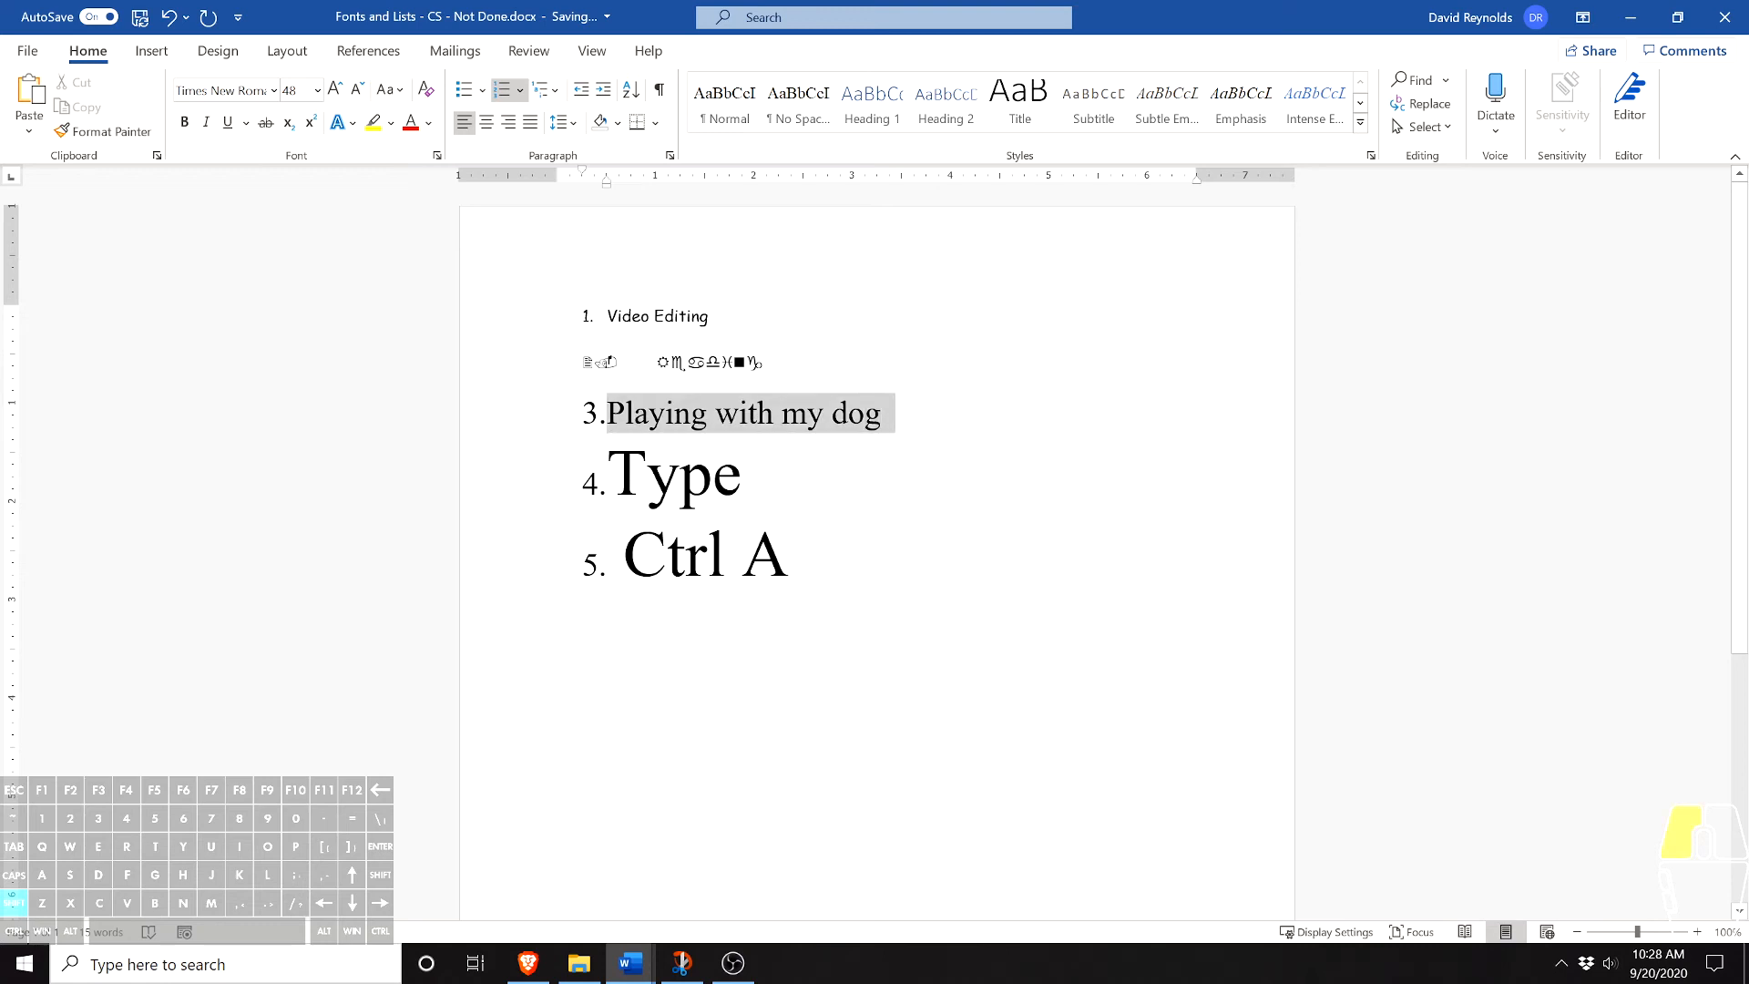
click(188, 124)
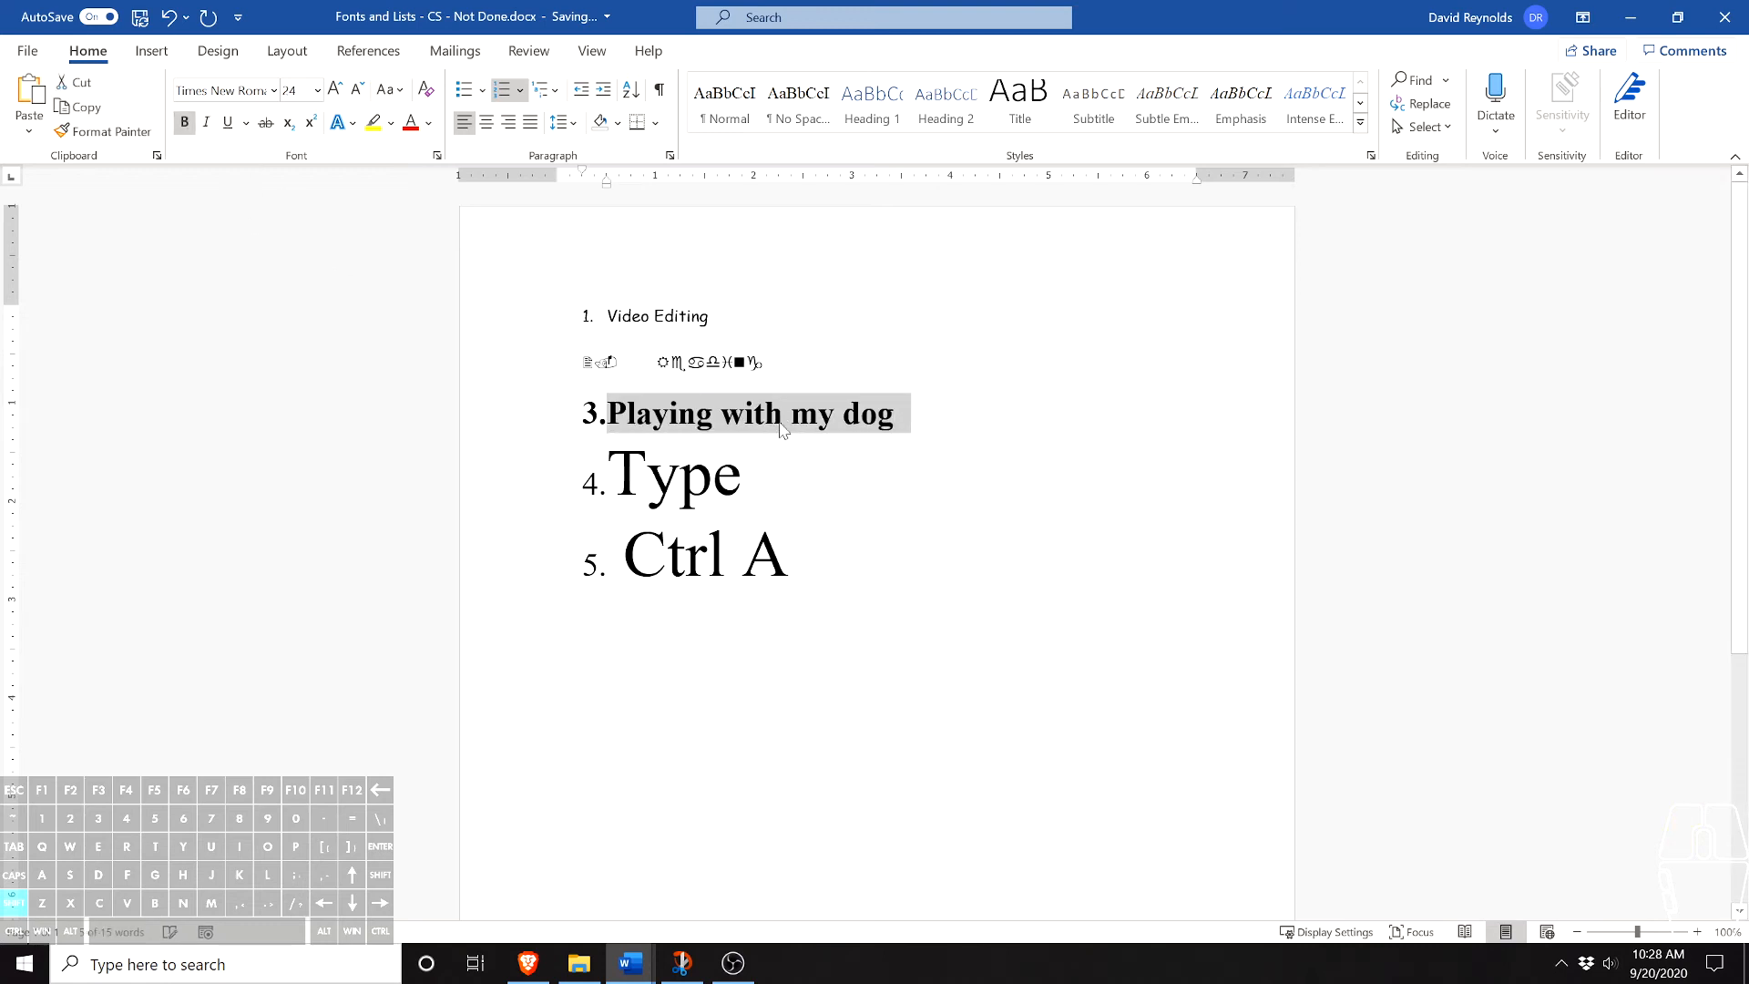
drag(749, 478, 612, 477)
click(206, 122)
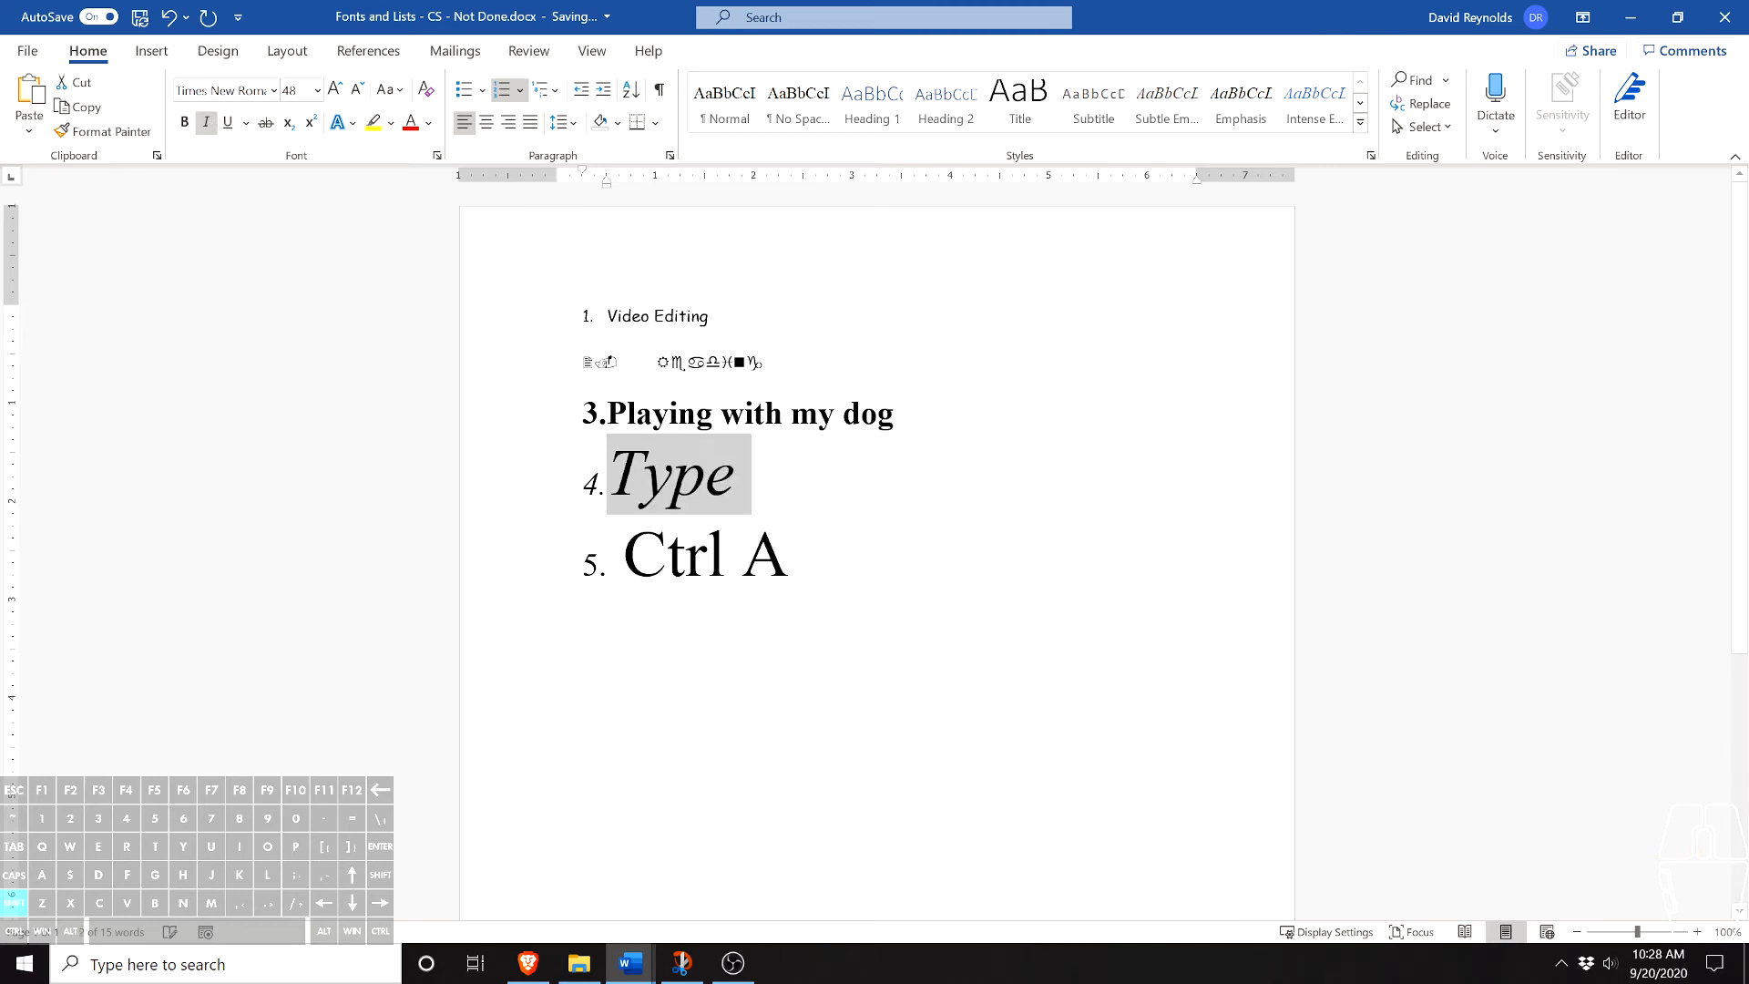
- Set the font size of the fifth list item, "Ctrl A", to 72
drag(798, 556, 609, 556)
click(317, 90)
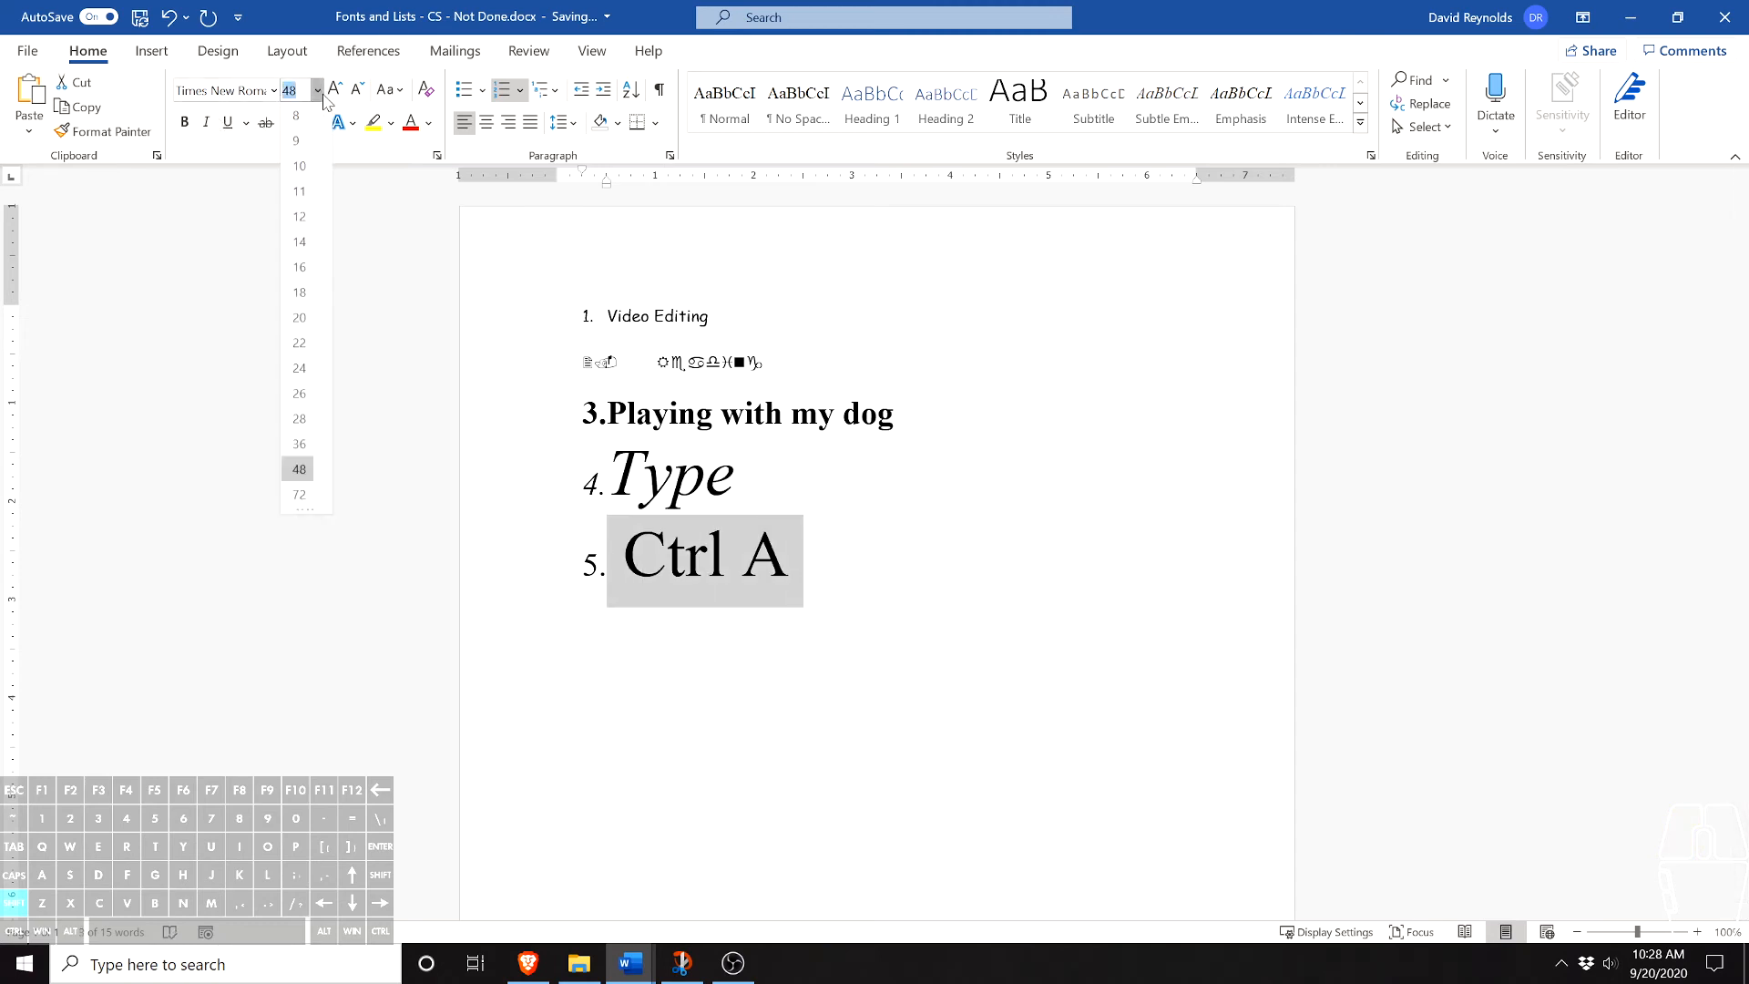
click(296, 498)
key(Right)
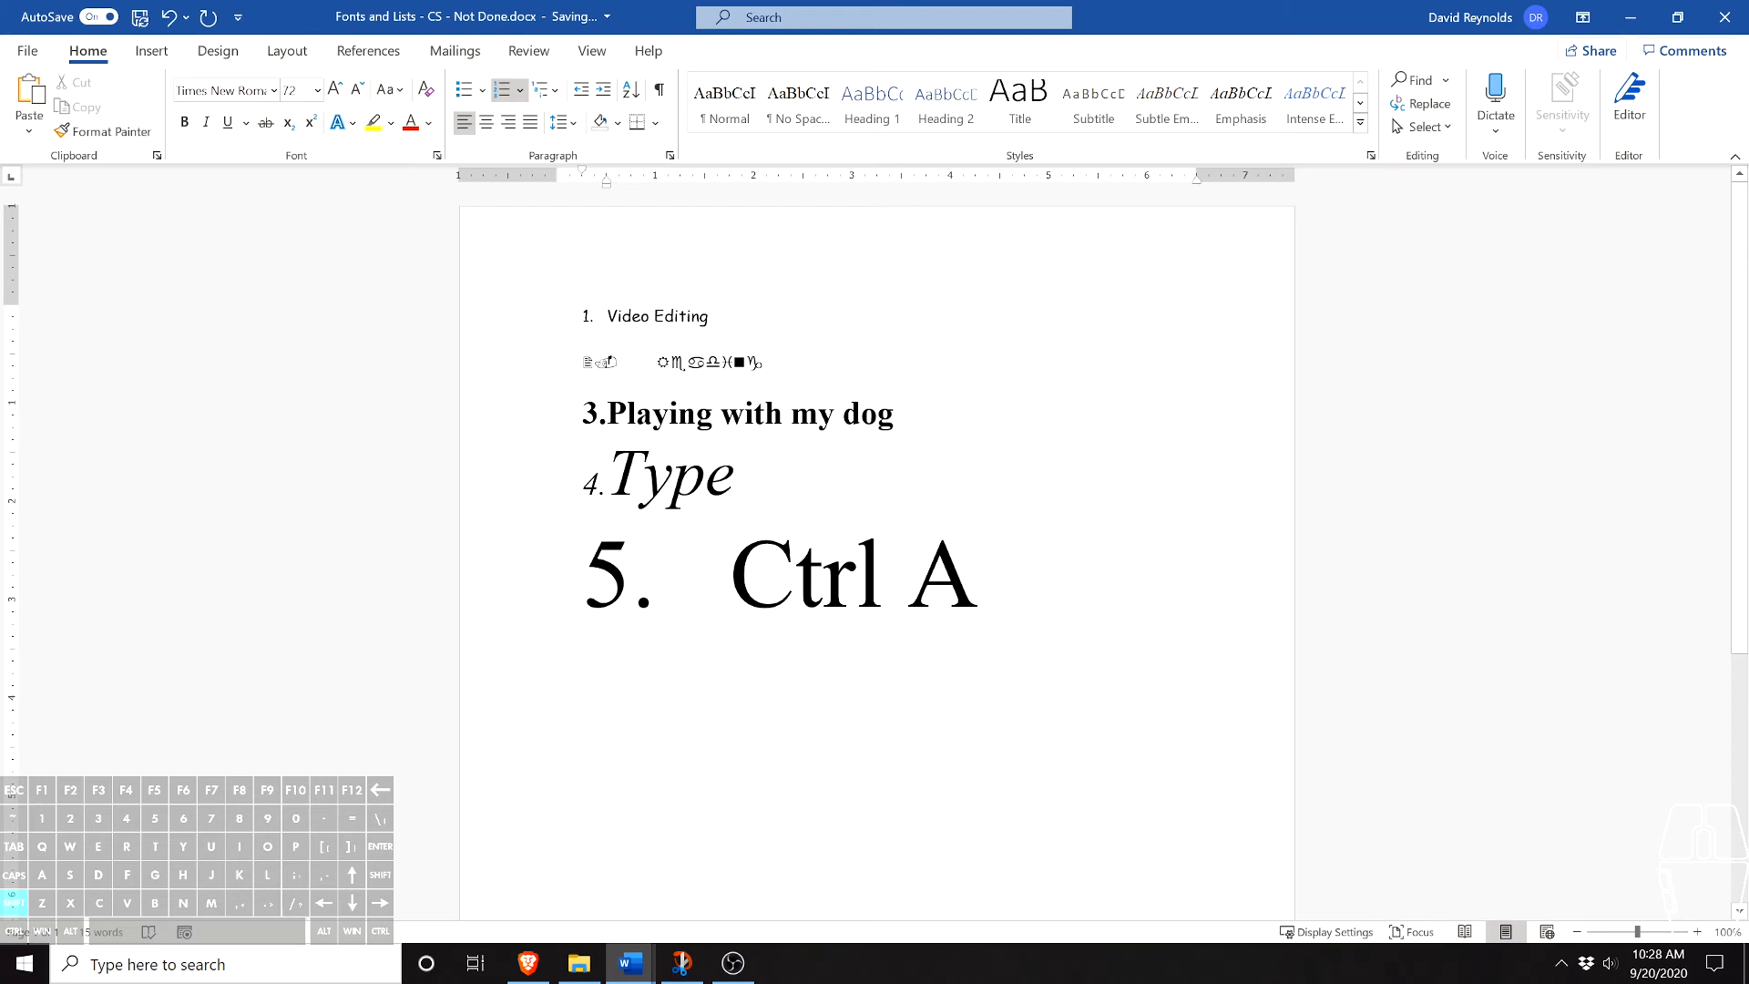
- Highlight the second list item's symbol text in Bright Green
drag(765, 363, 656, 362)
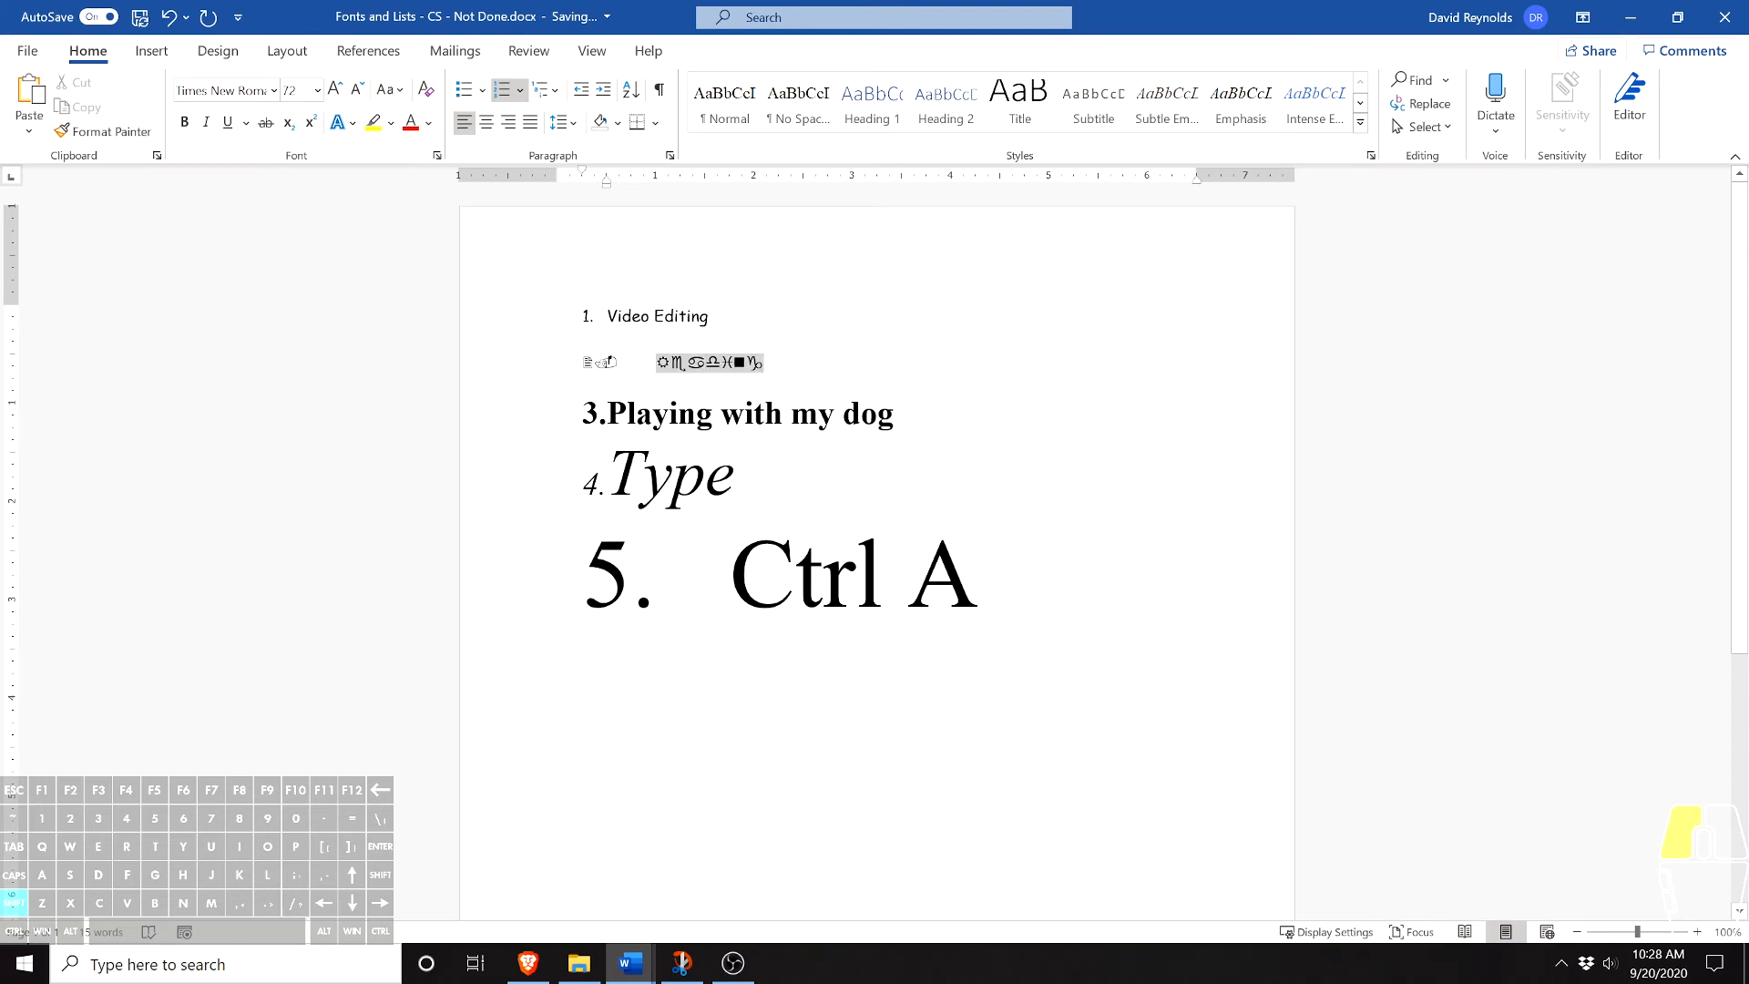
click(372, 121)
click(390, 122)
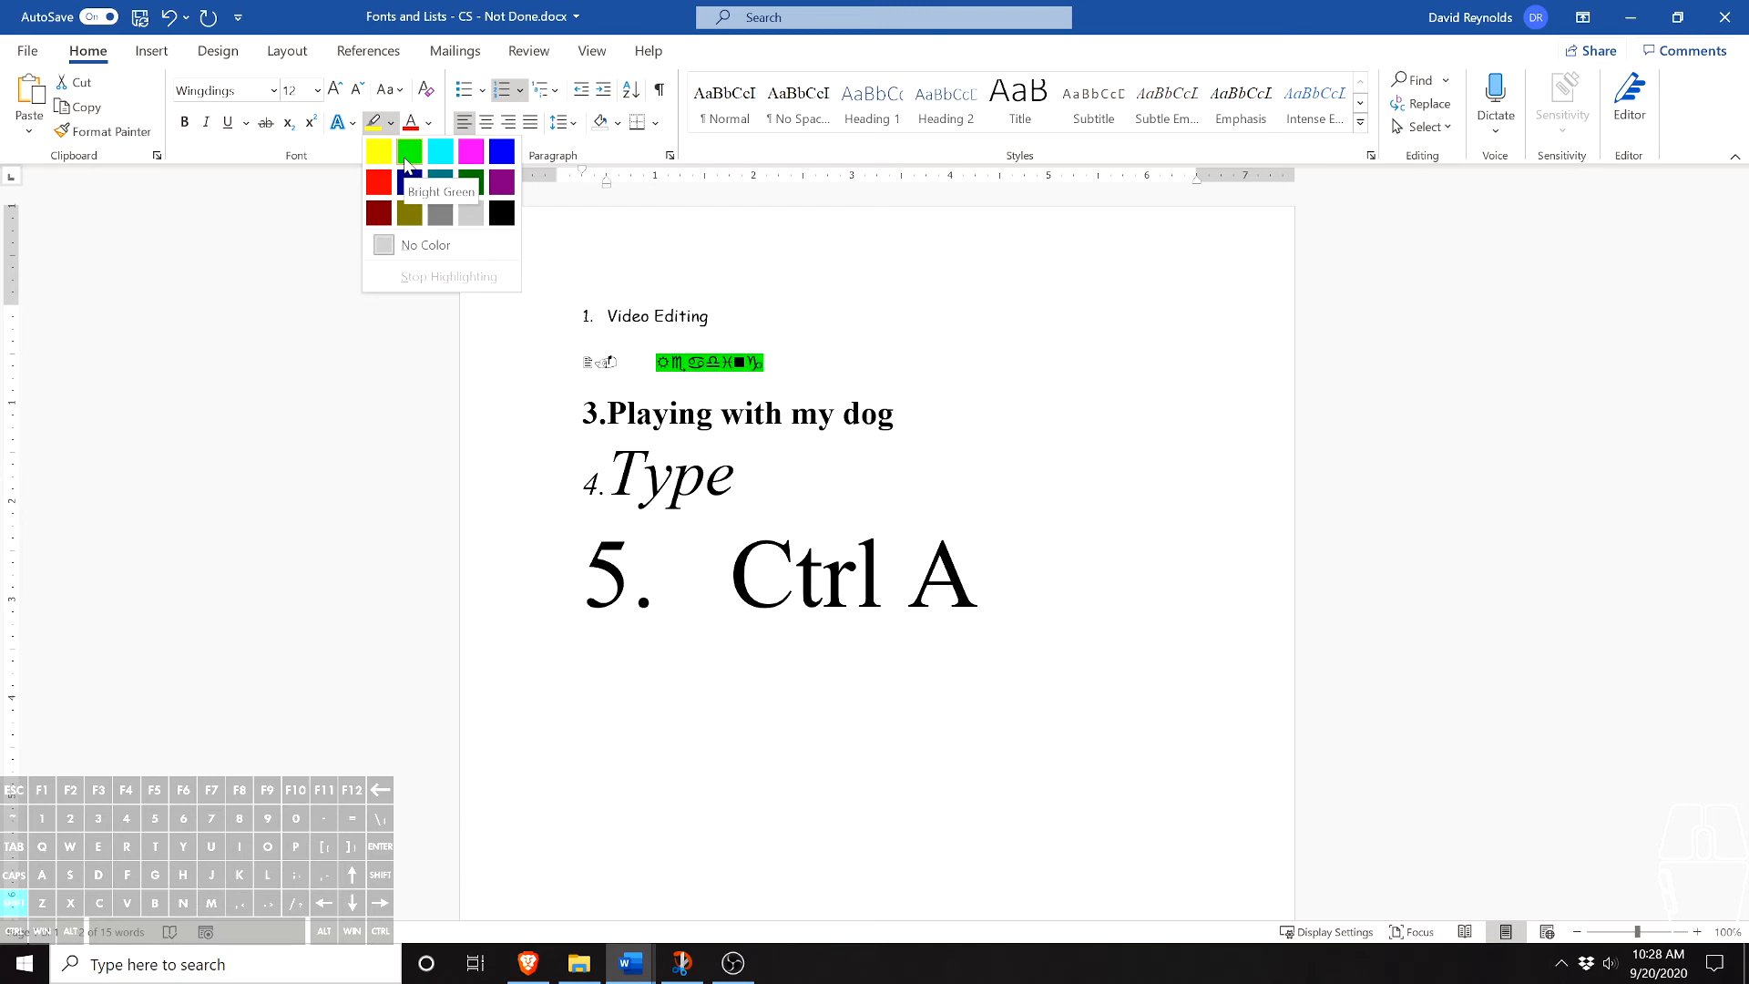
click(407, 162)
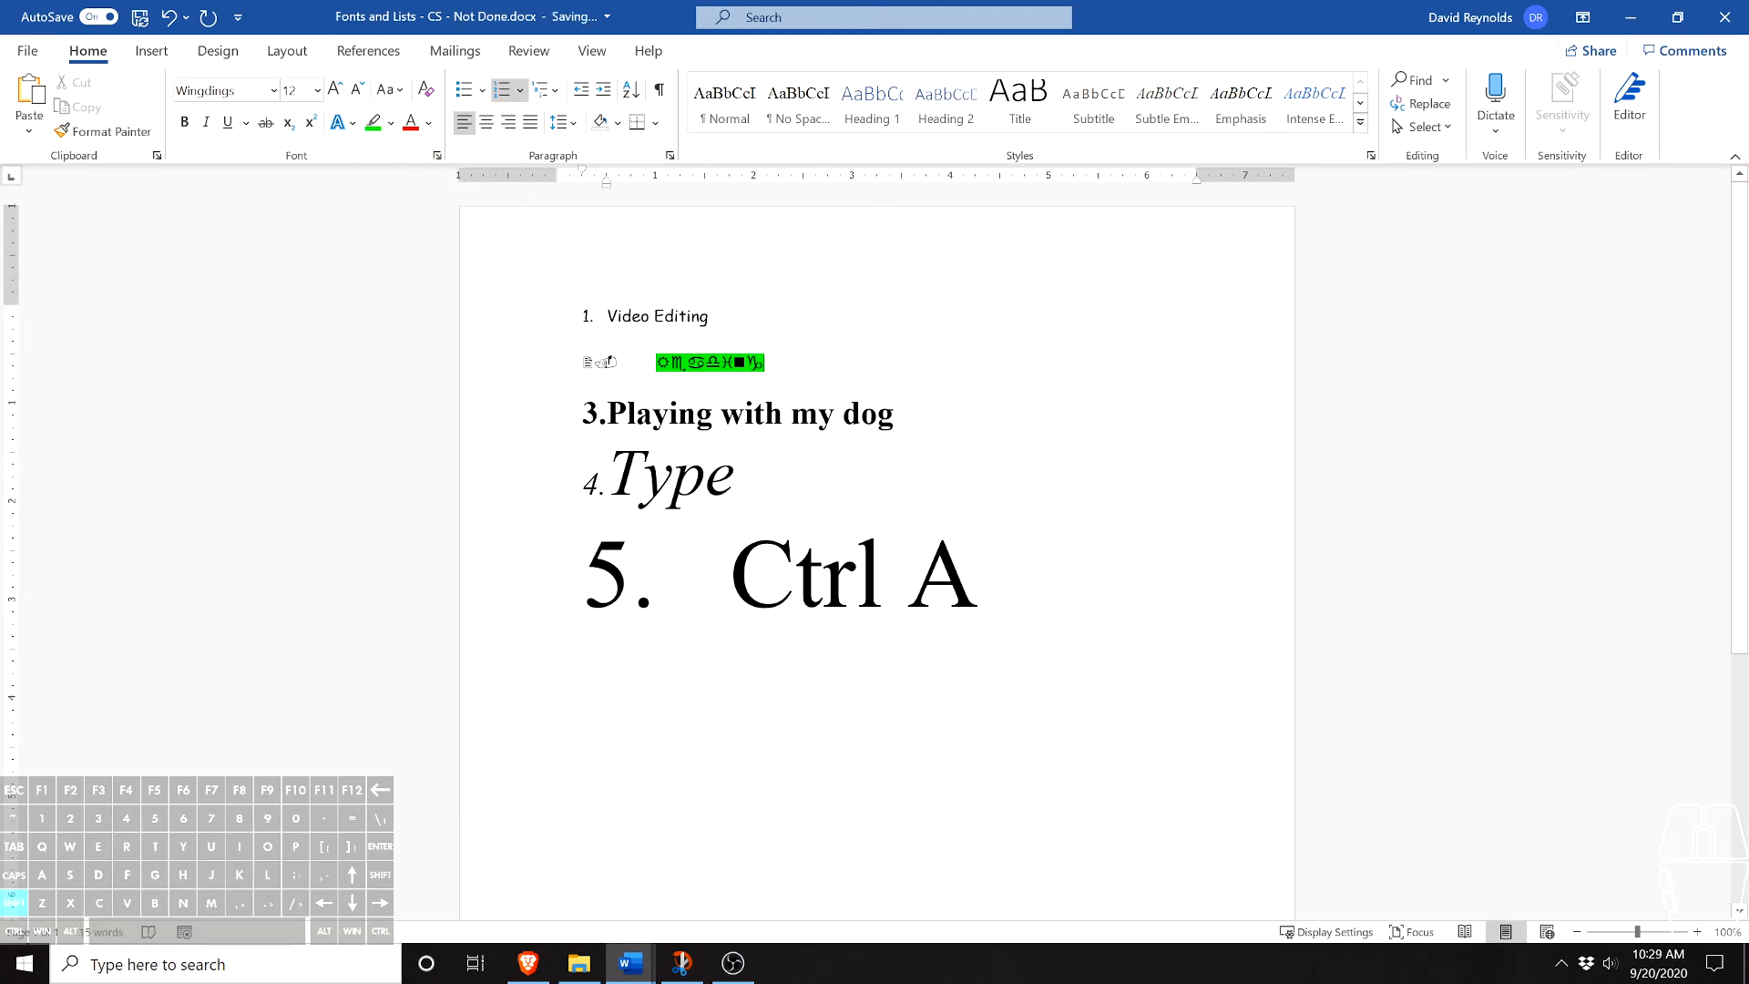
- Change the font color of the first list item, "Video Editing", to blue
drag(710, 316, 606, 316)
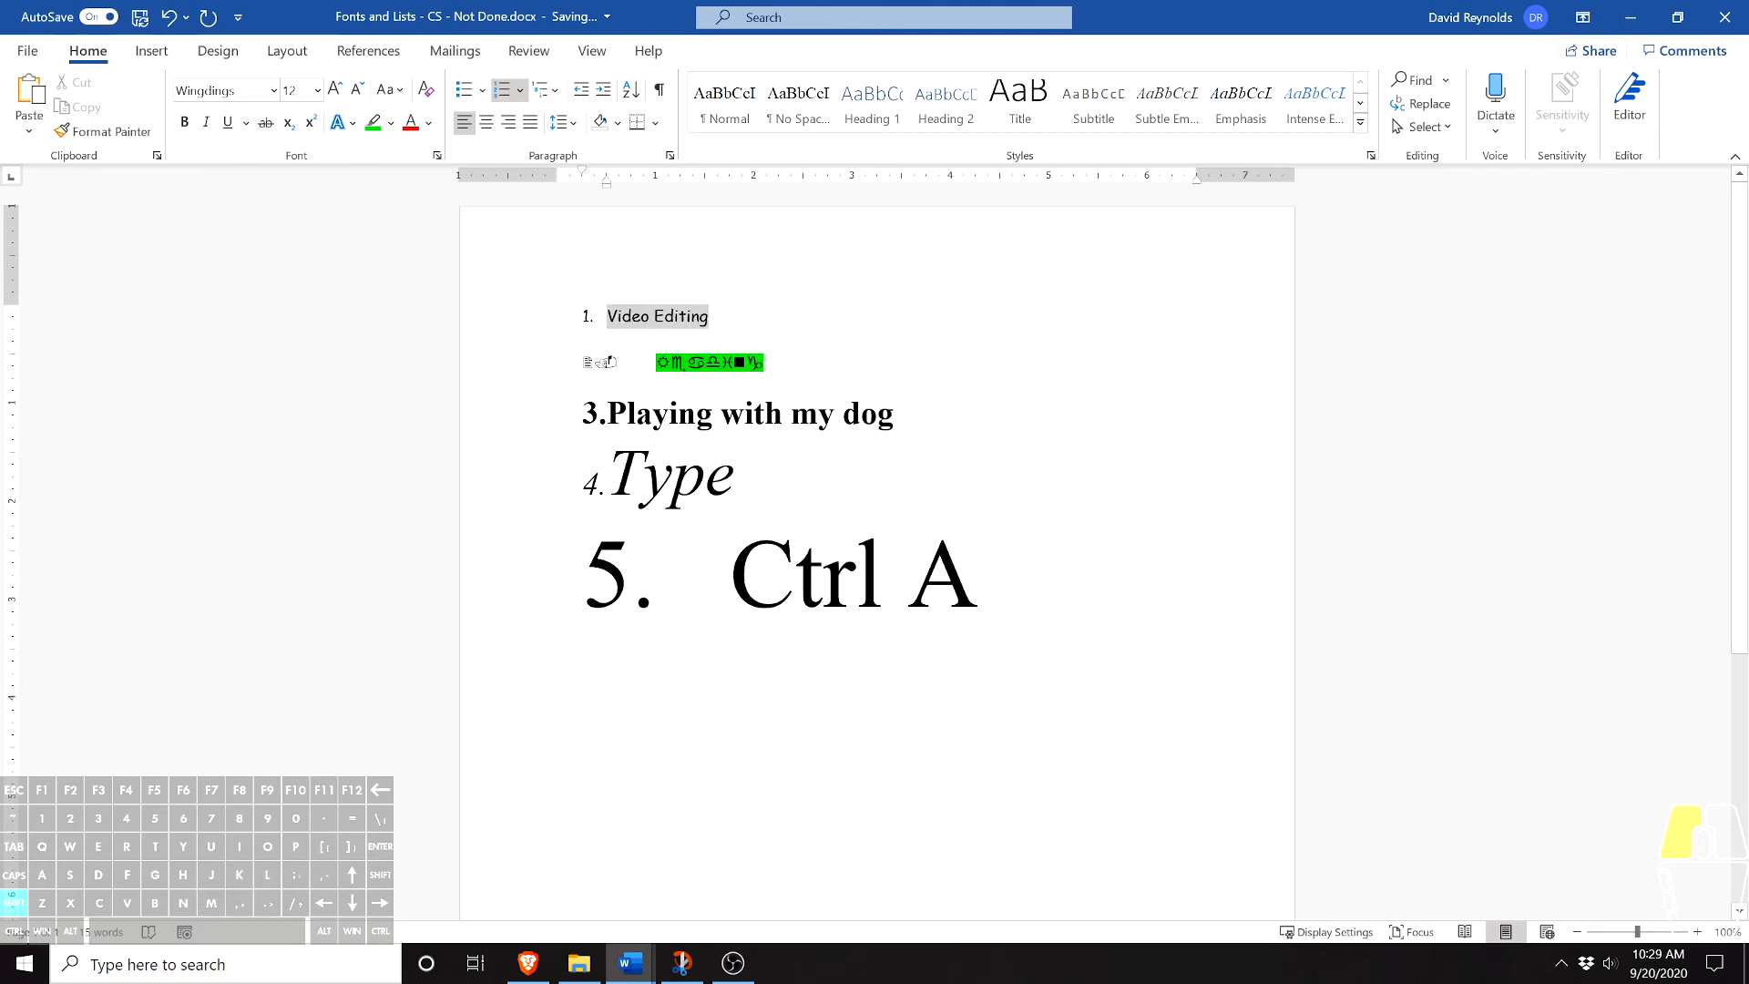
click(428, 123)
click(533, 346)
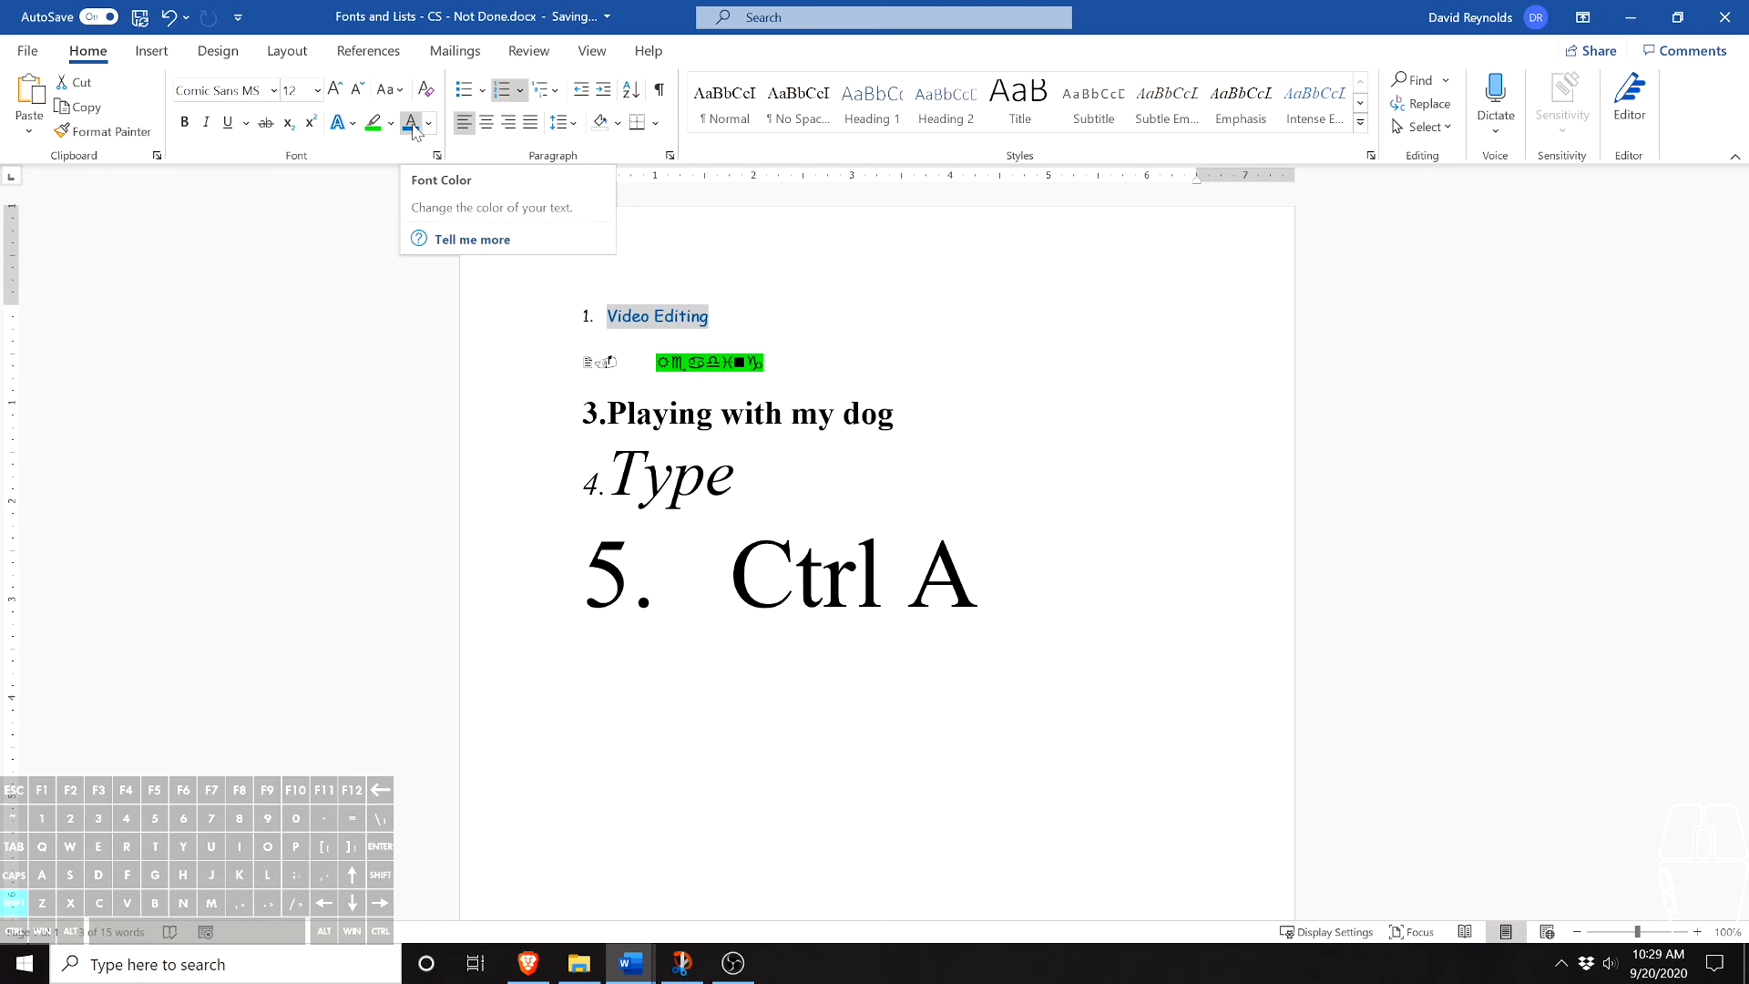
- Apply a yellow glow text effect from the strongest row of glow variations to the fourth item, "Type"
click(476, 424)
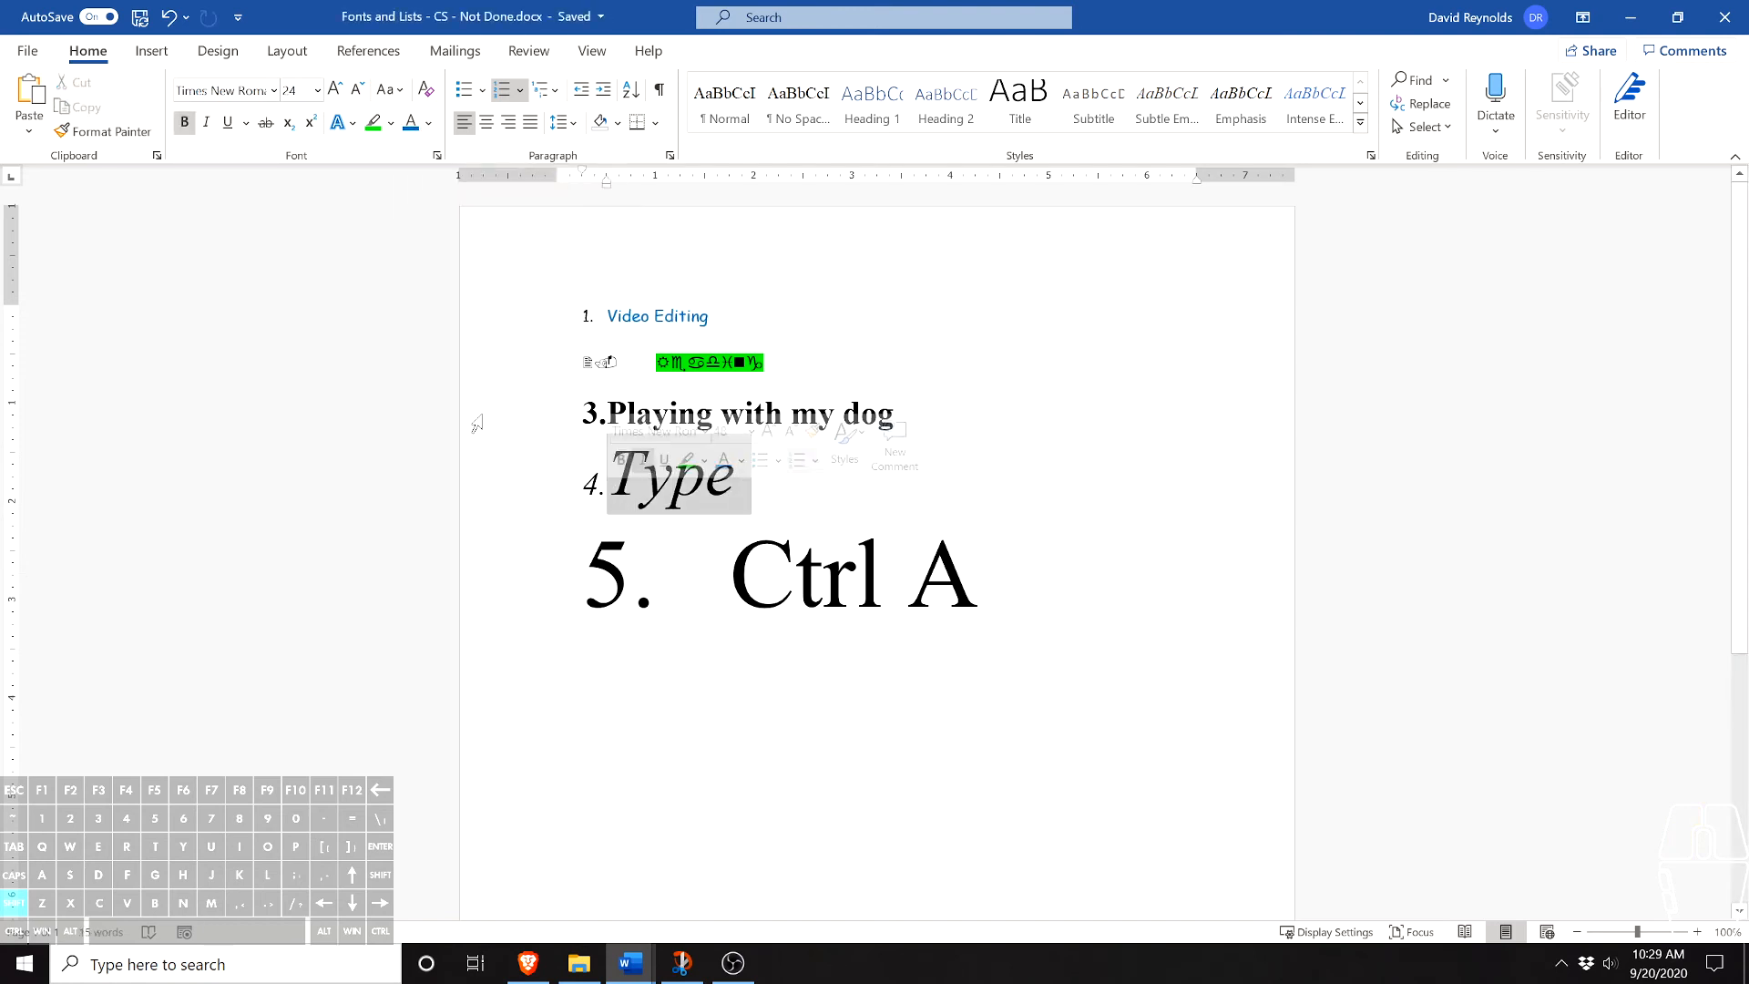
click(344, 126)
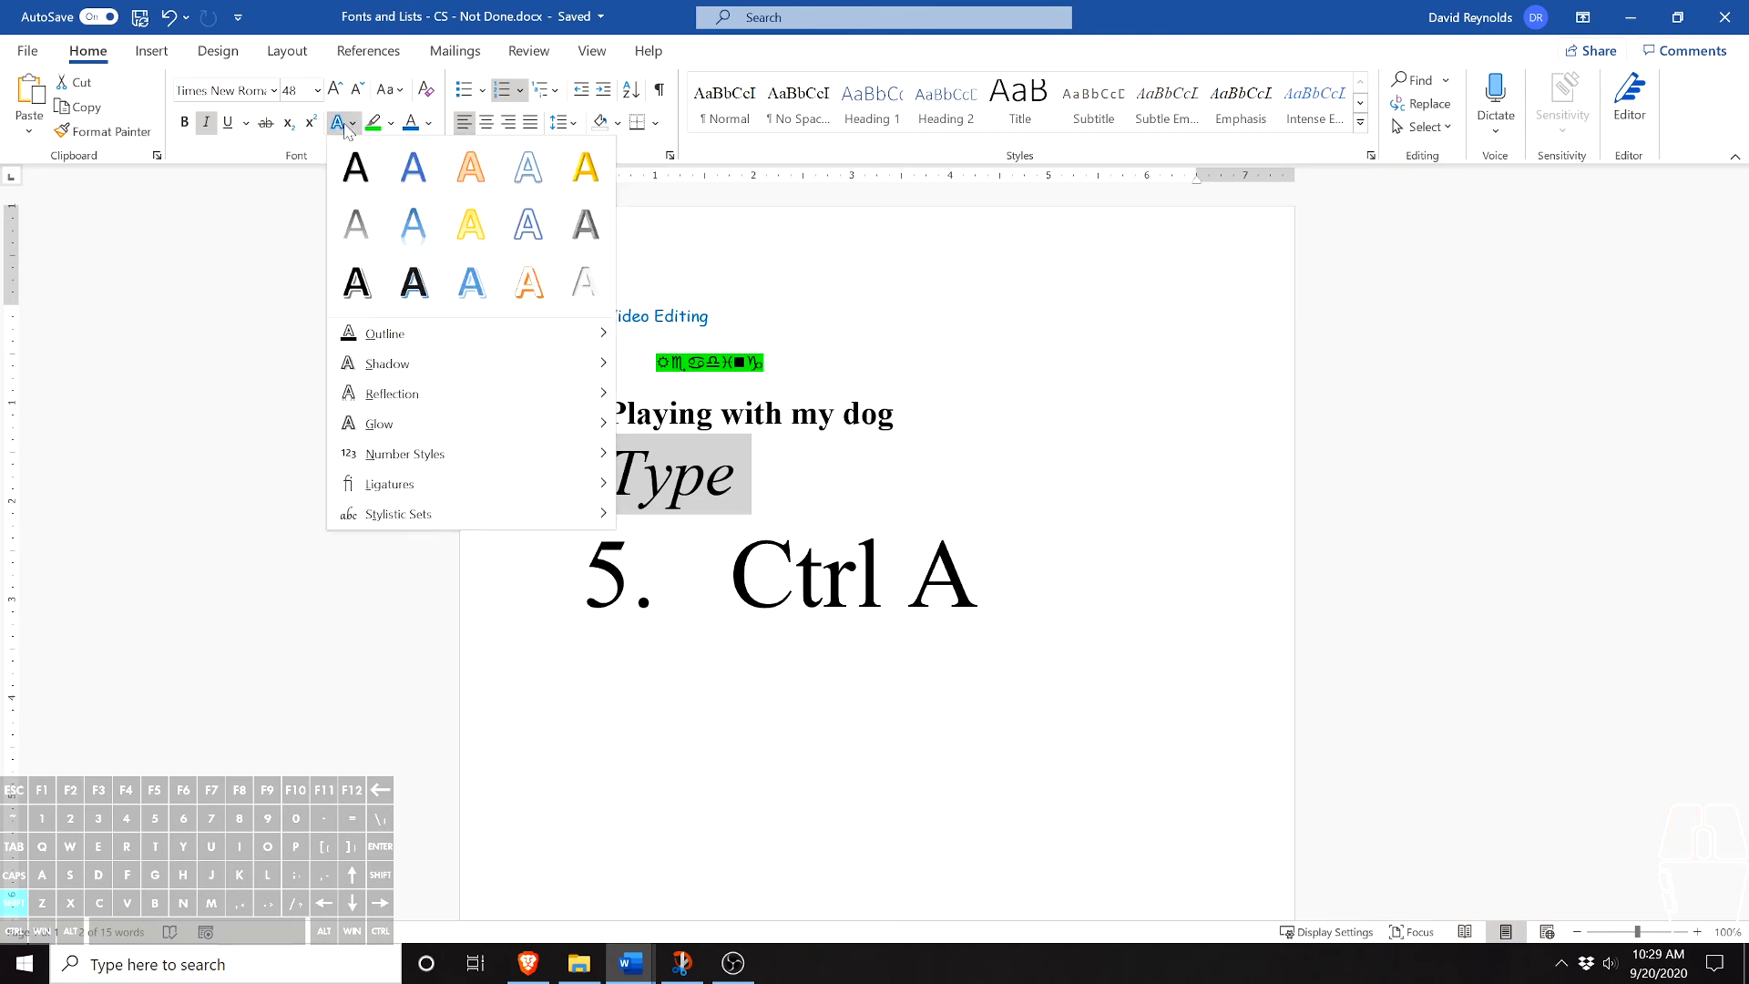
mouse_move(440, 330)
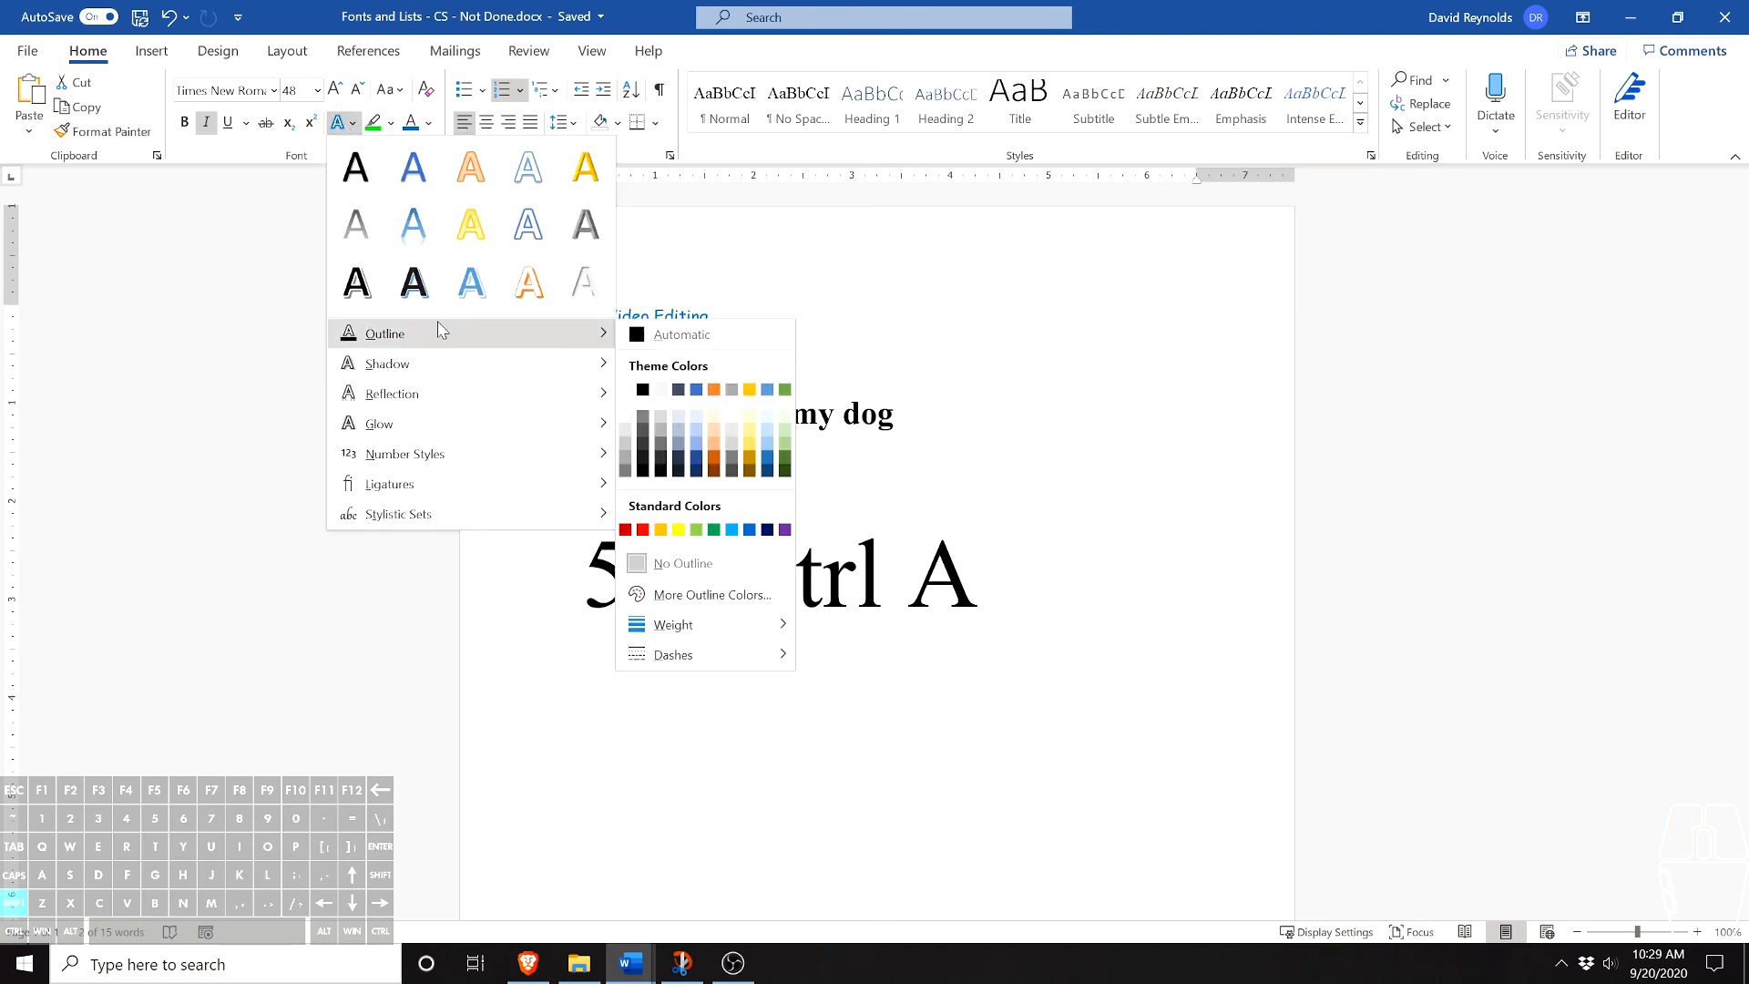
mouse_move(441, 428)
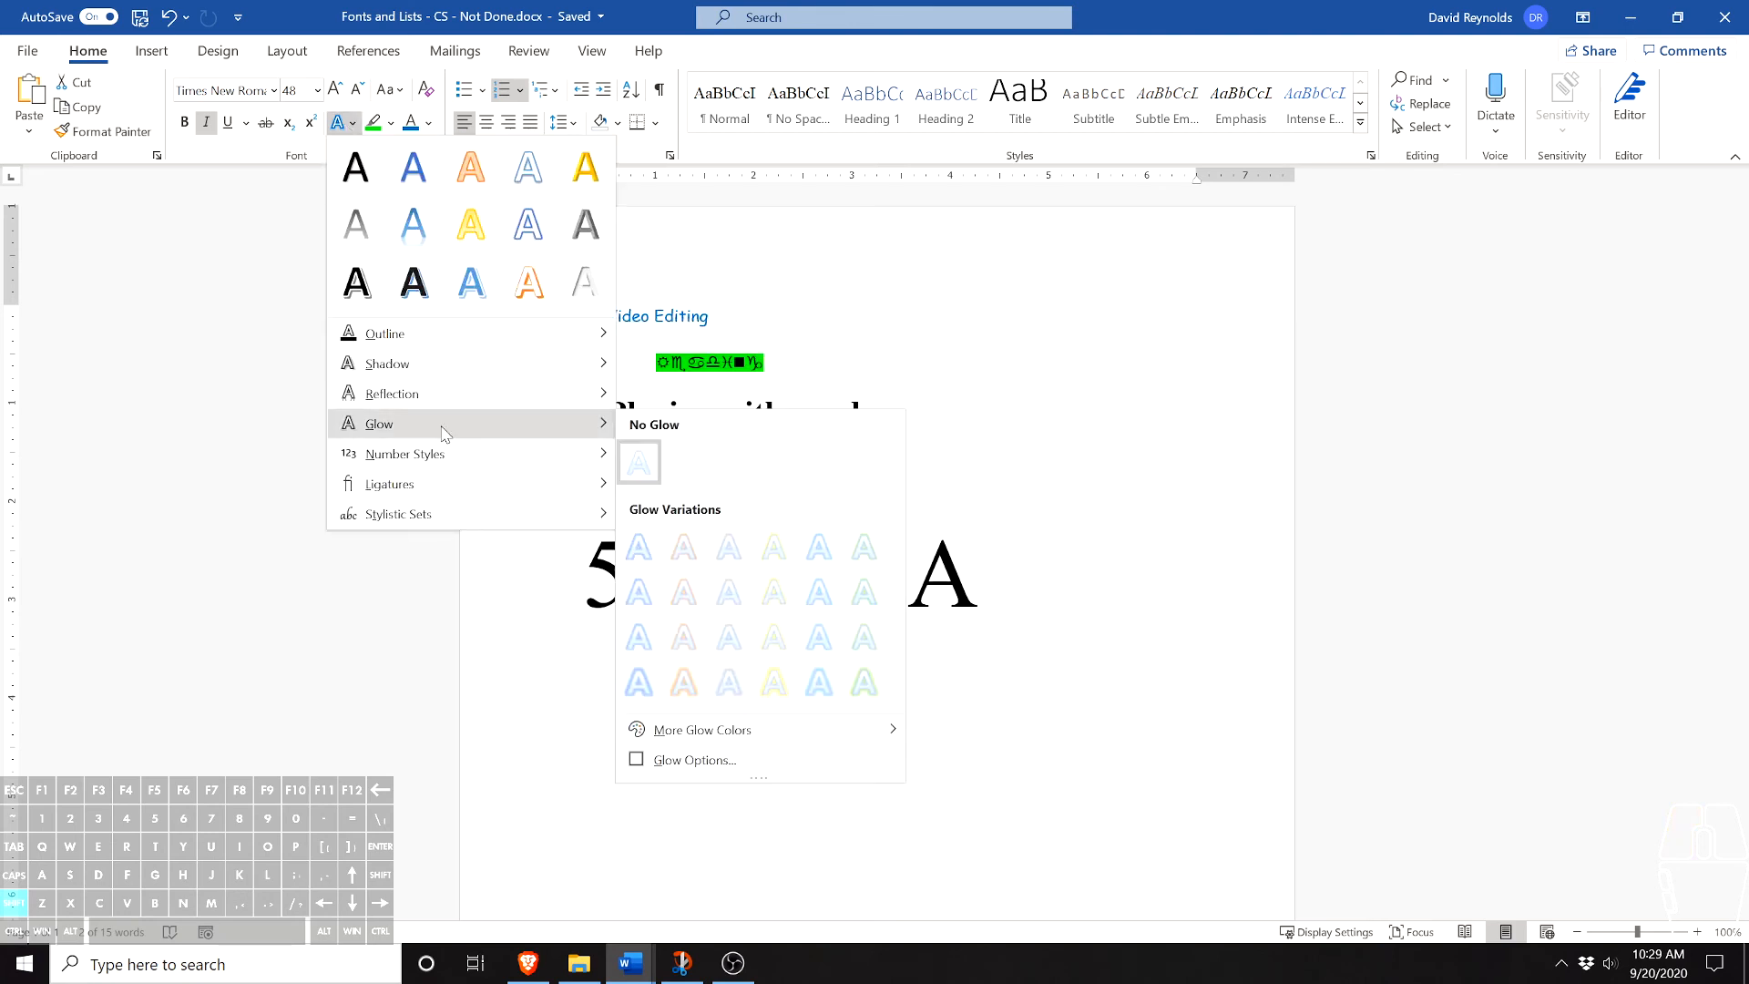
click(776, 685)
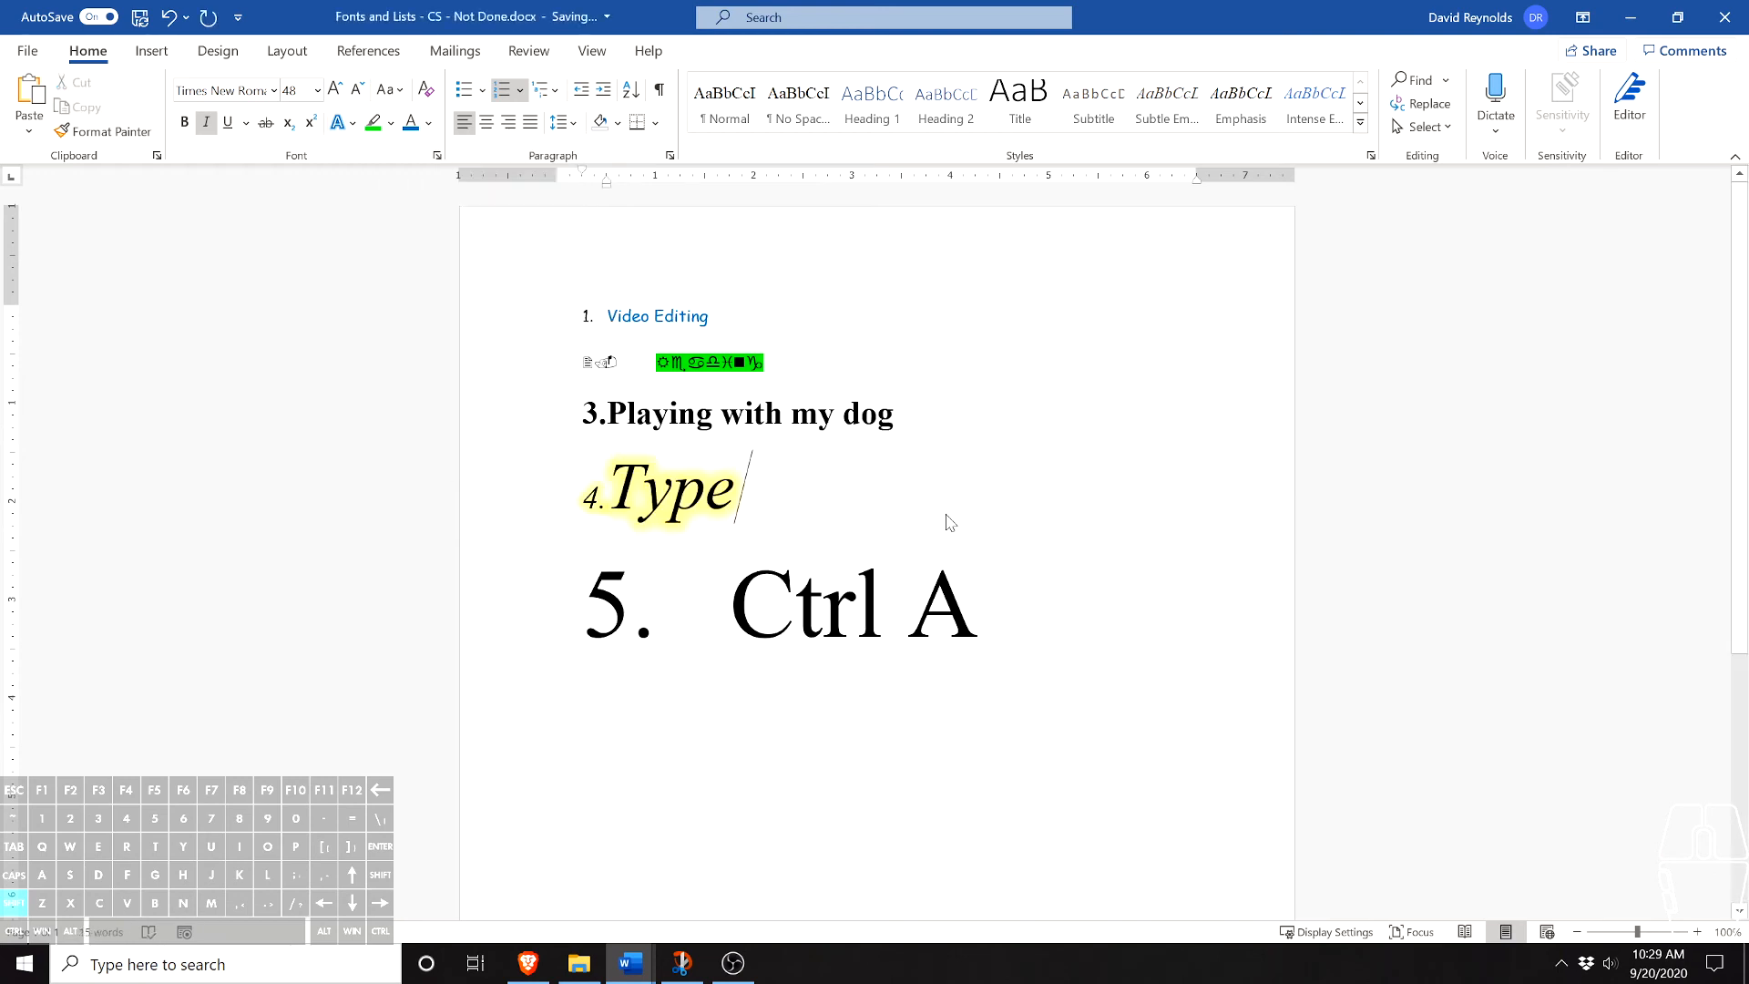
- Apply the reflection variation in the second row, third column, to the fifth item, "Ctrl A"
drag(993, 606, 702, 586)
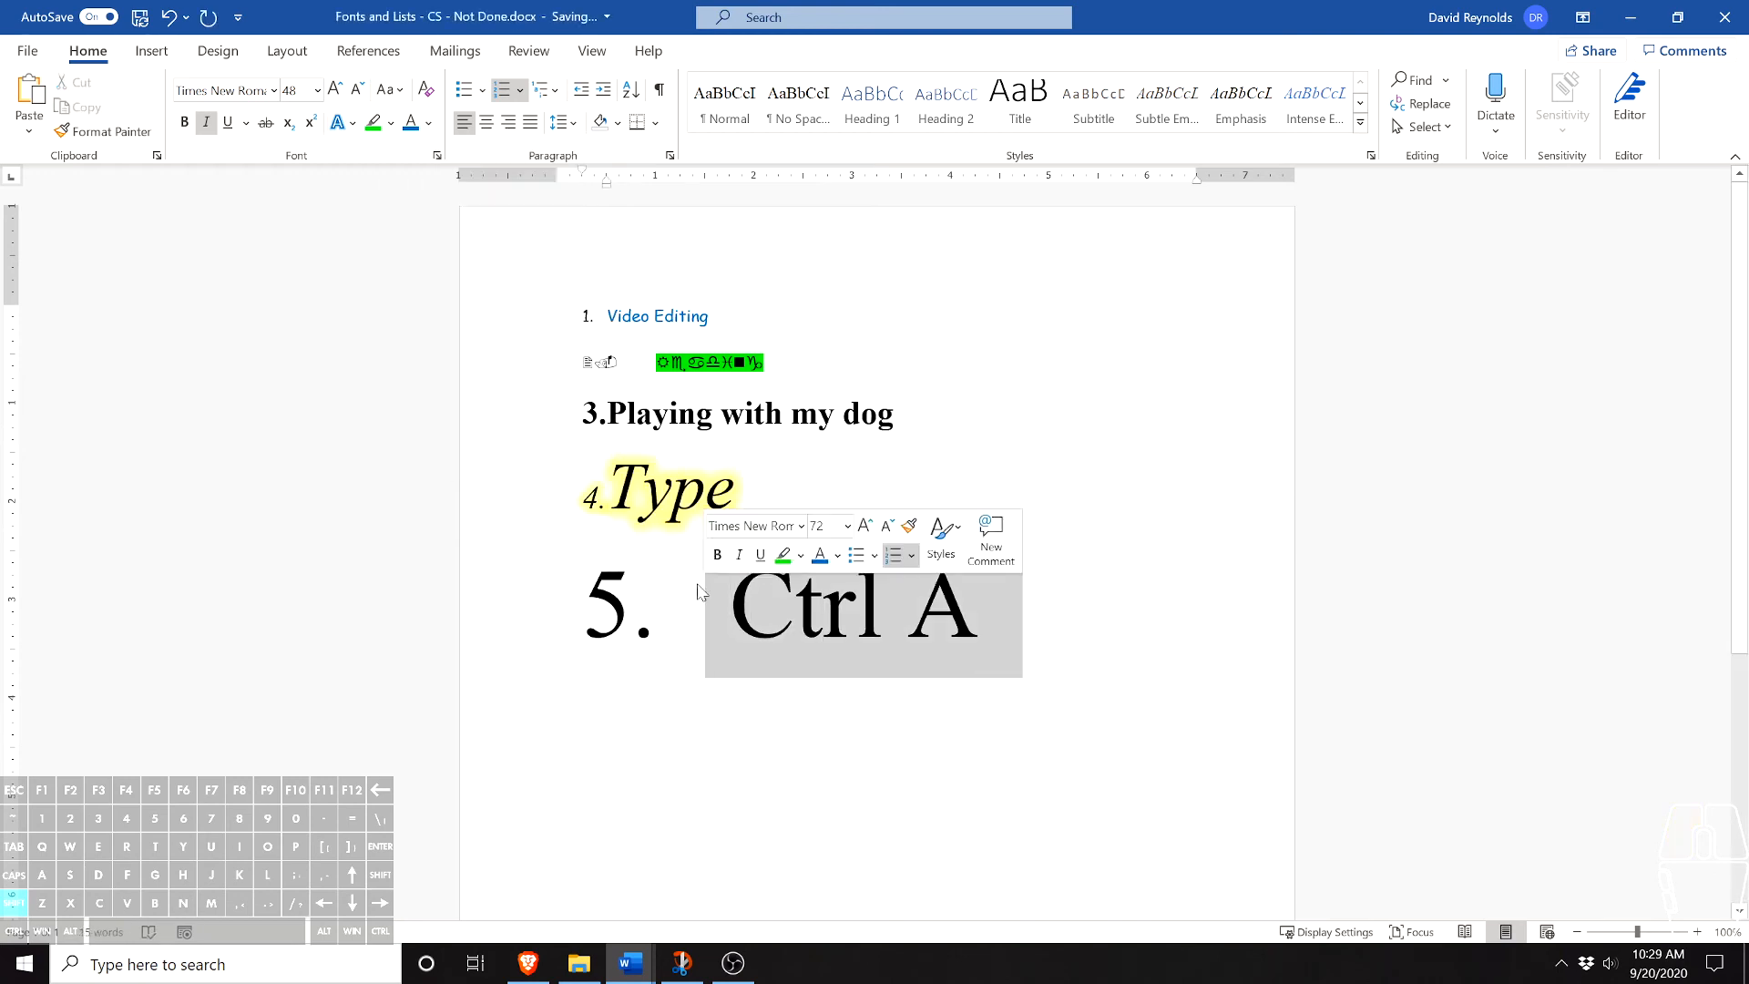
click(352, 122)
mouse_move(443, 333)
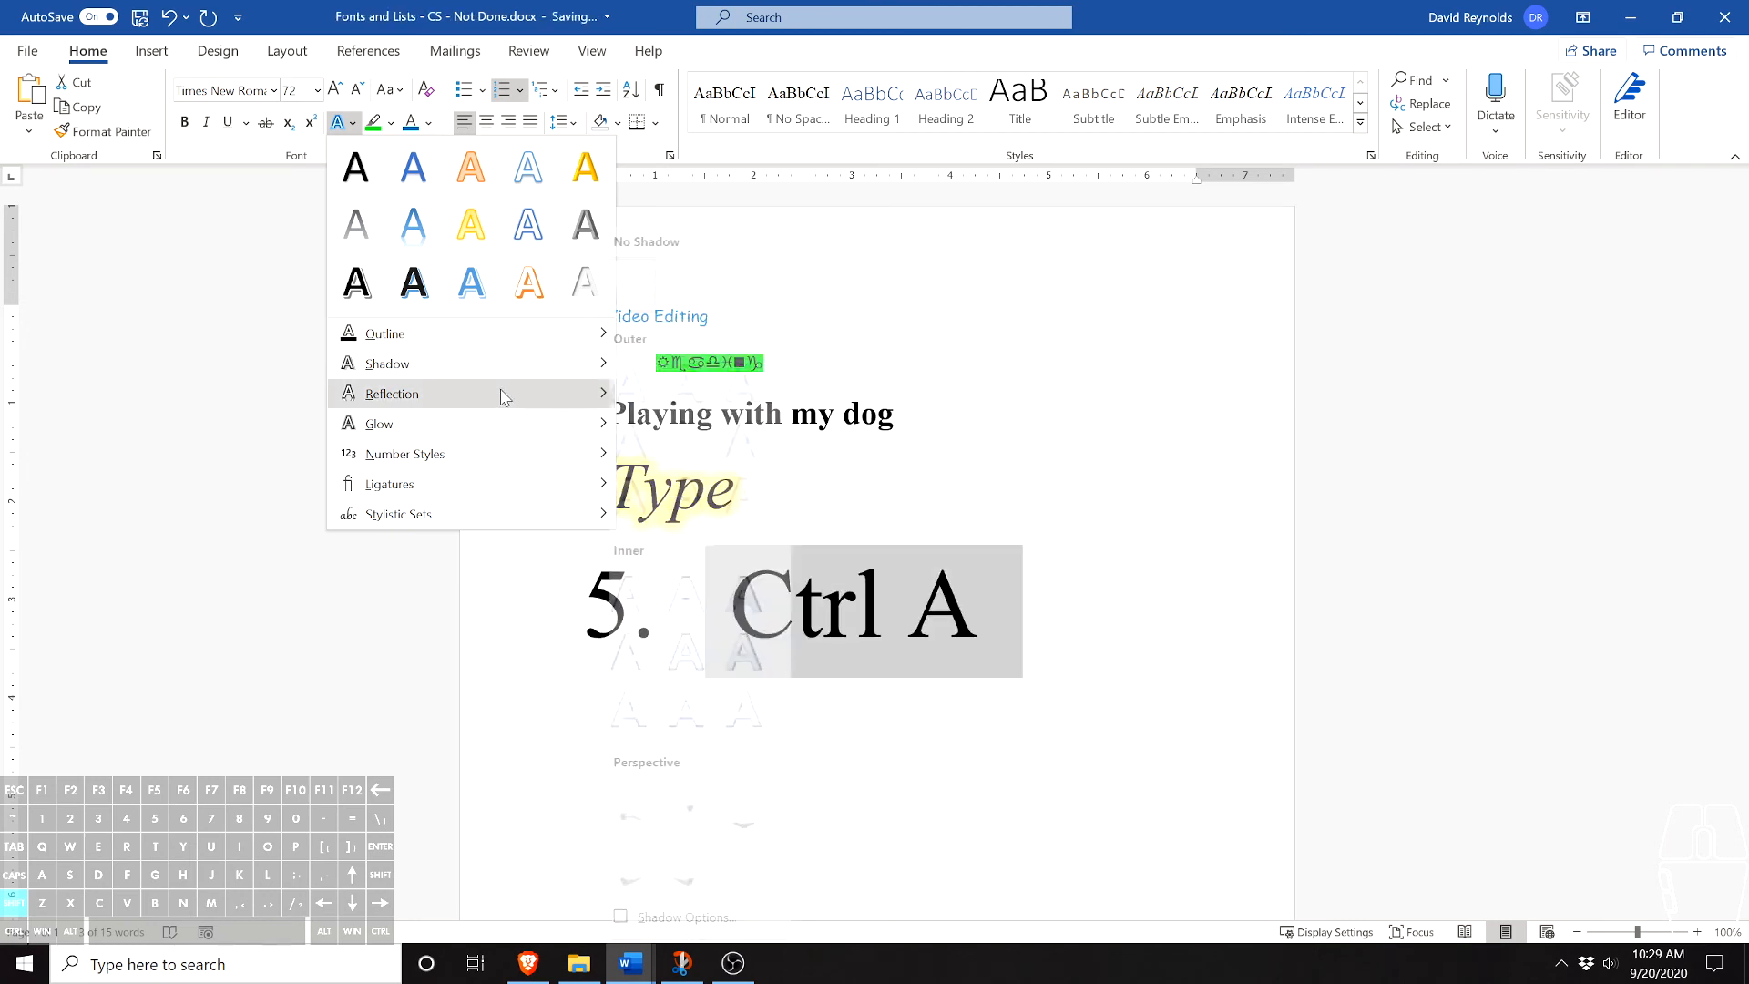
mouse_move(479, 400)
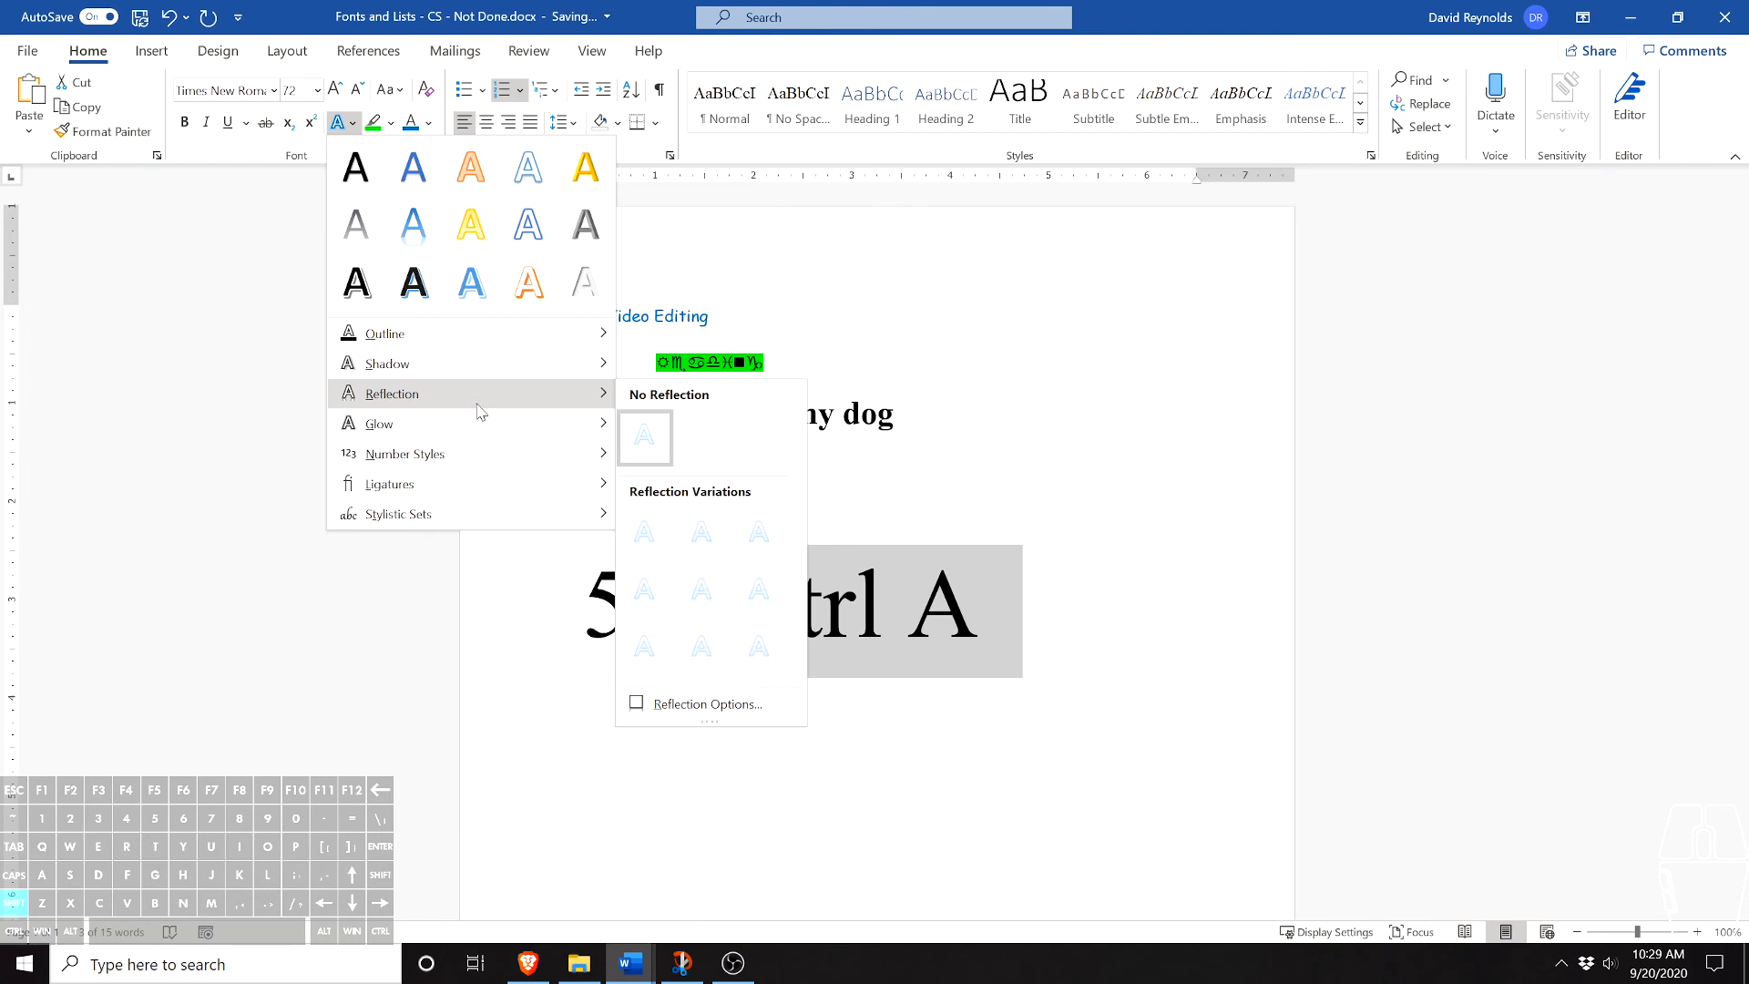
click(759, 589)
key(Right)
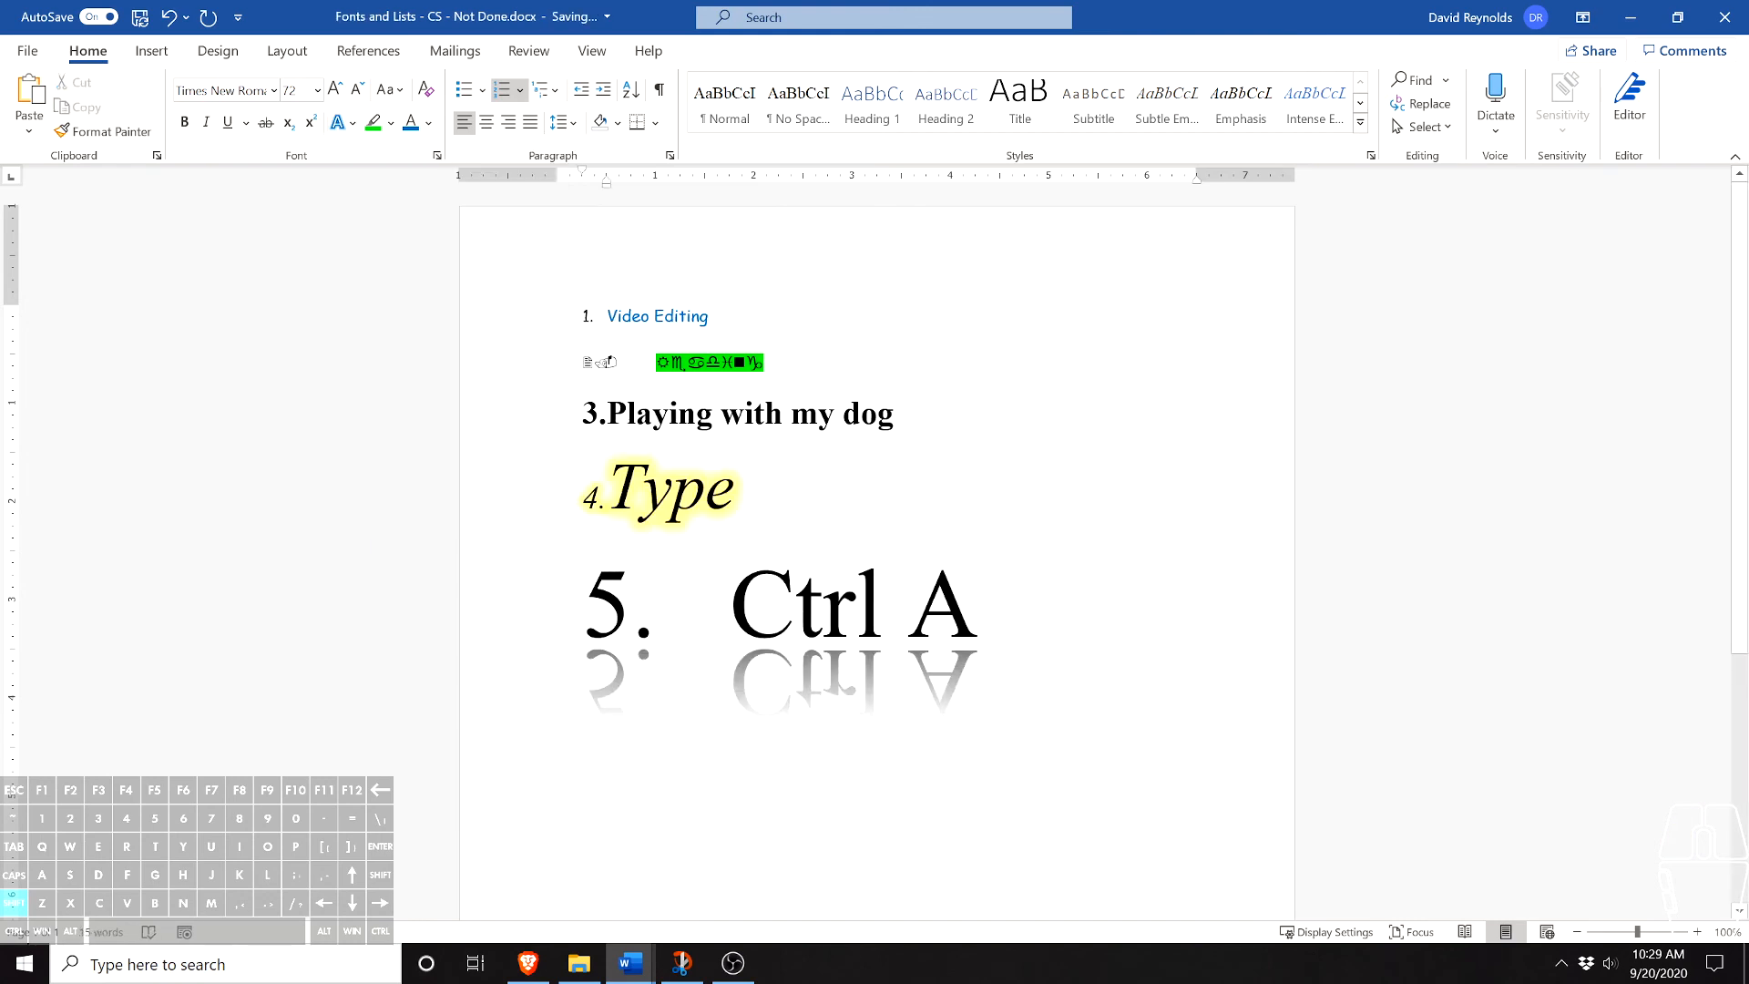
- Give the third item, "Playing with my dog", an orange text outline from the standard colors
drag(913, 414, 608, 414)
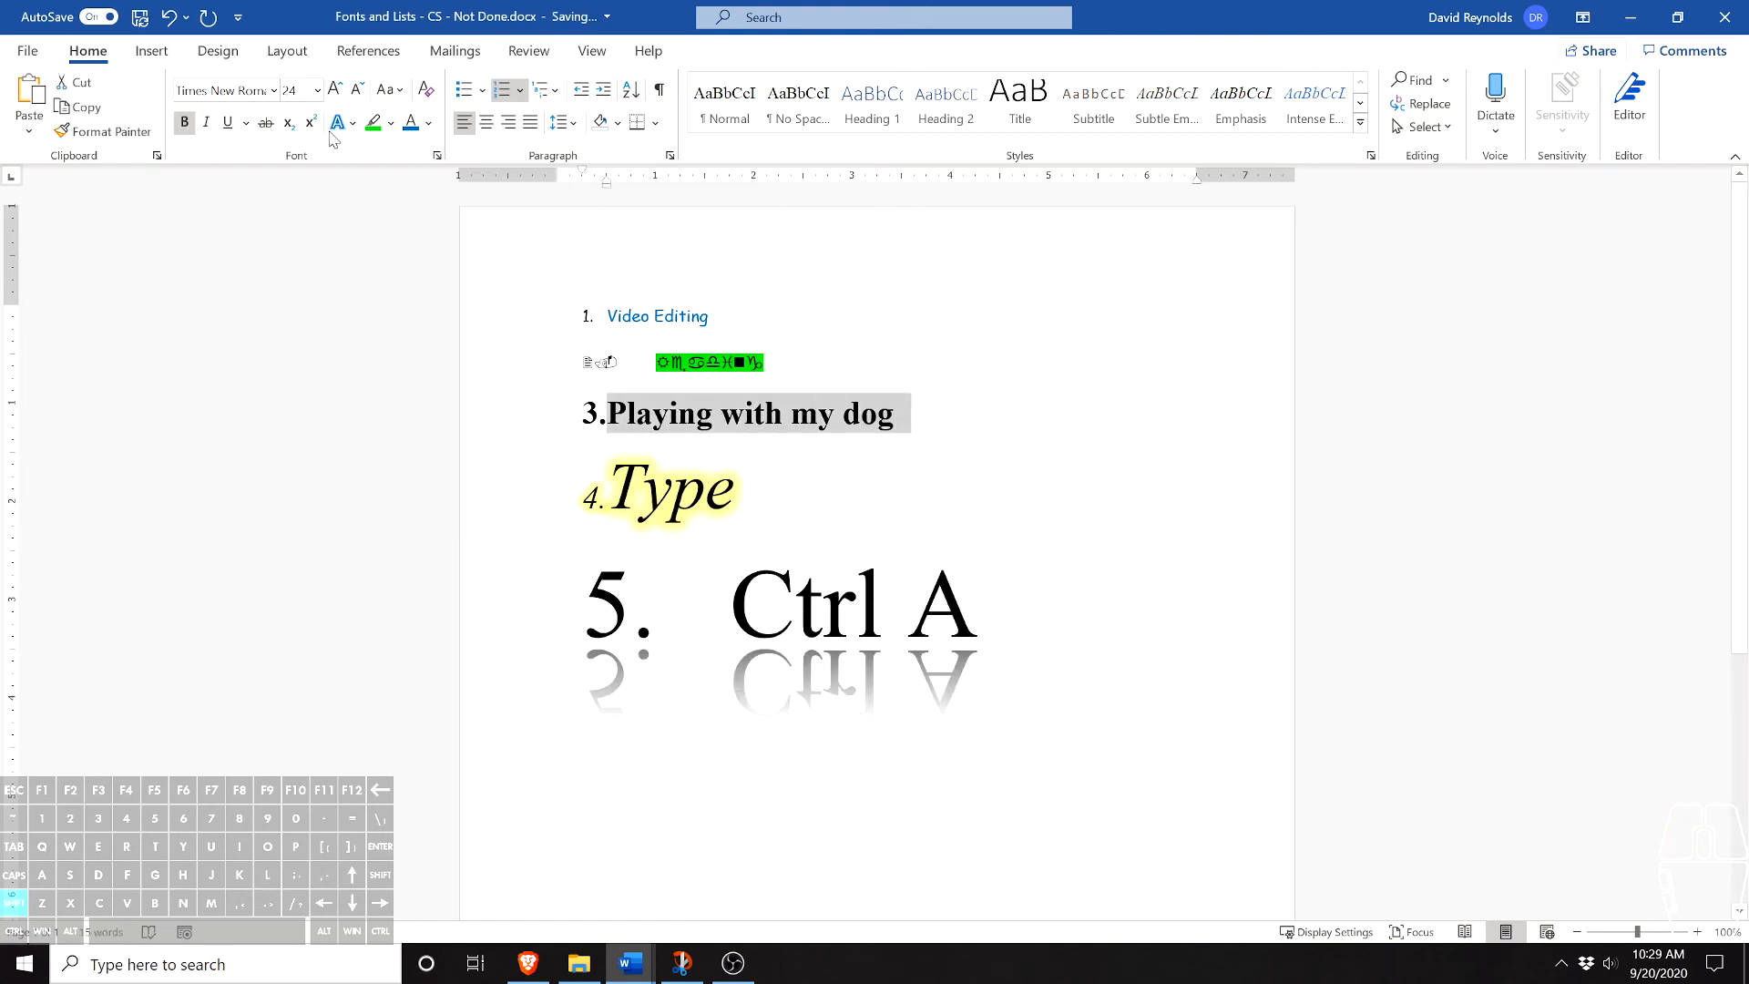
click(344, 122)
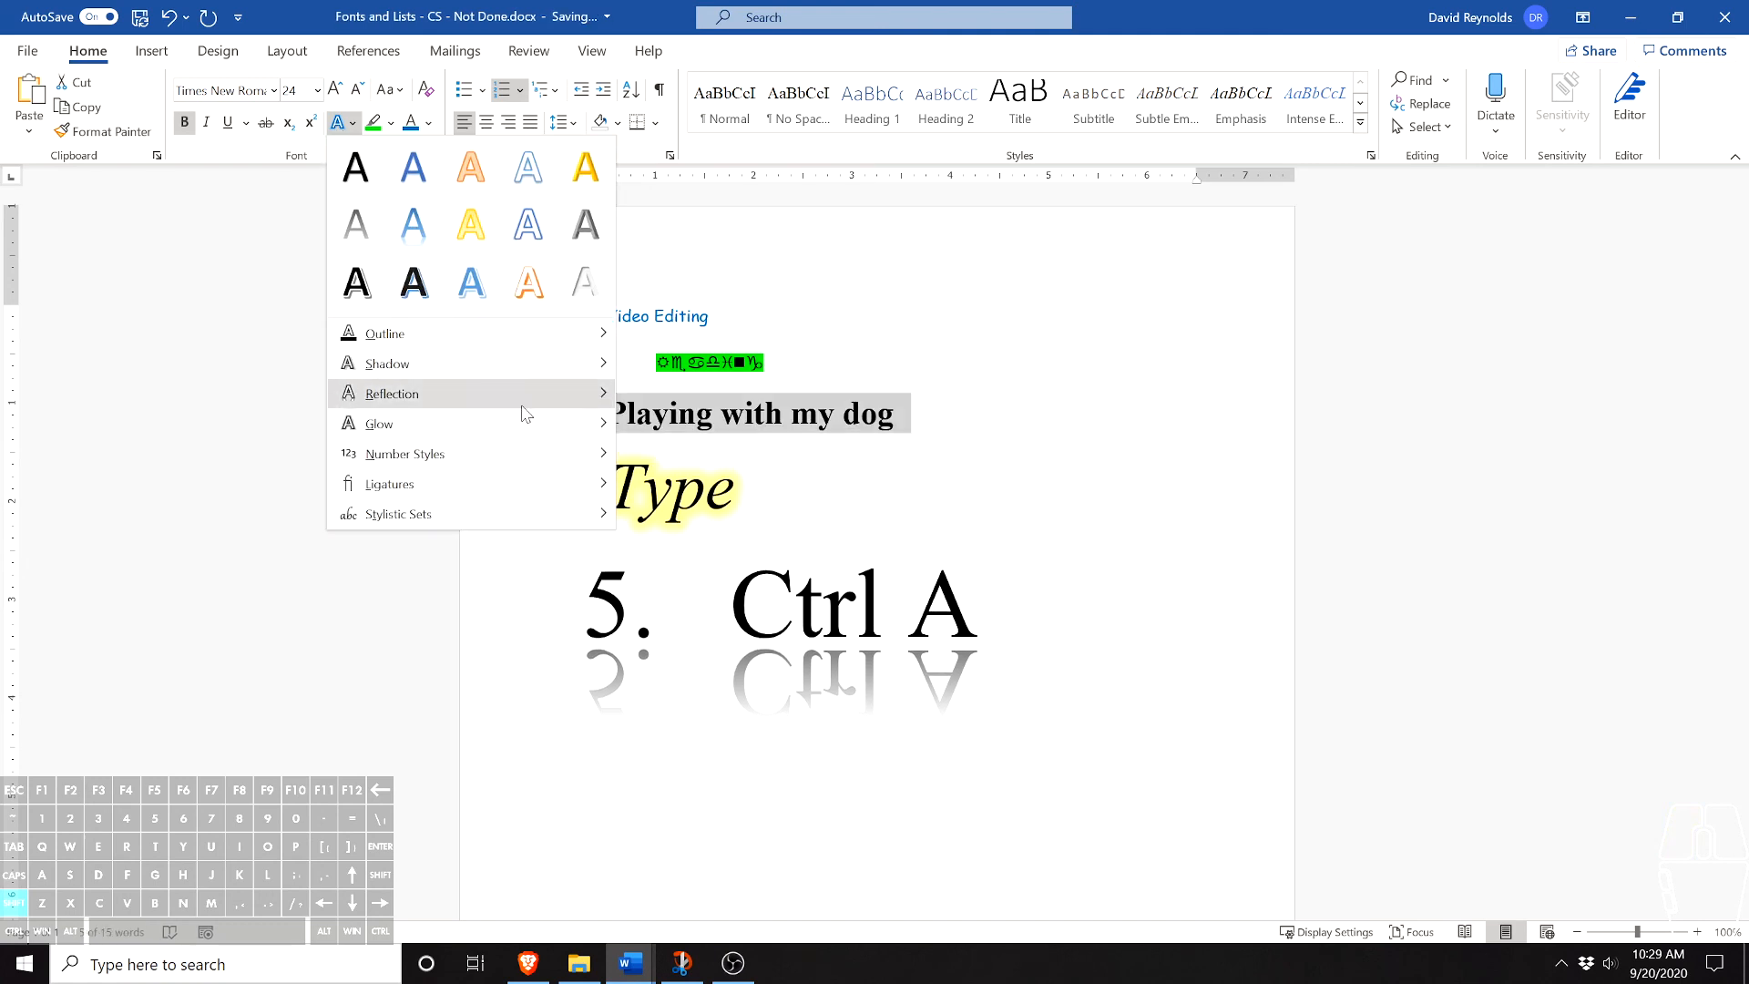
mouse_move(533, 493)
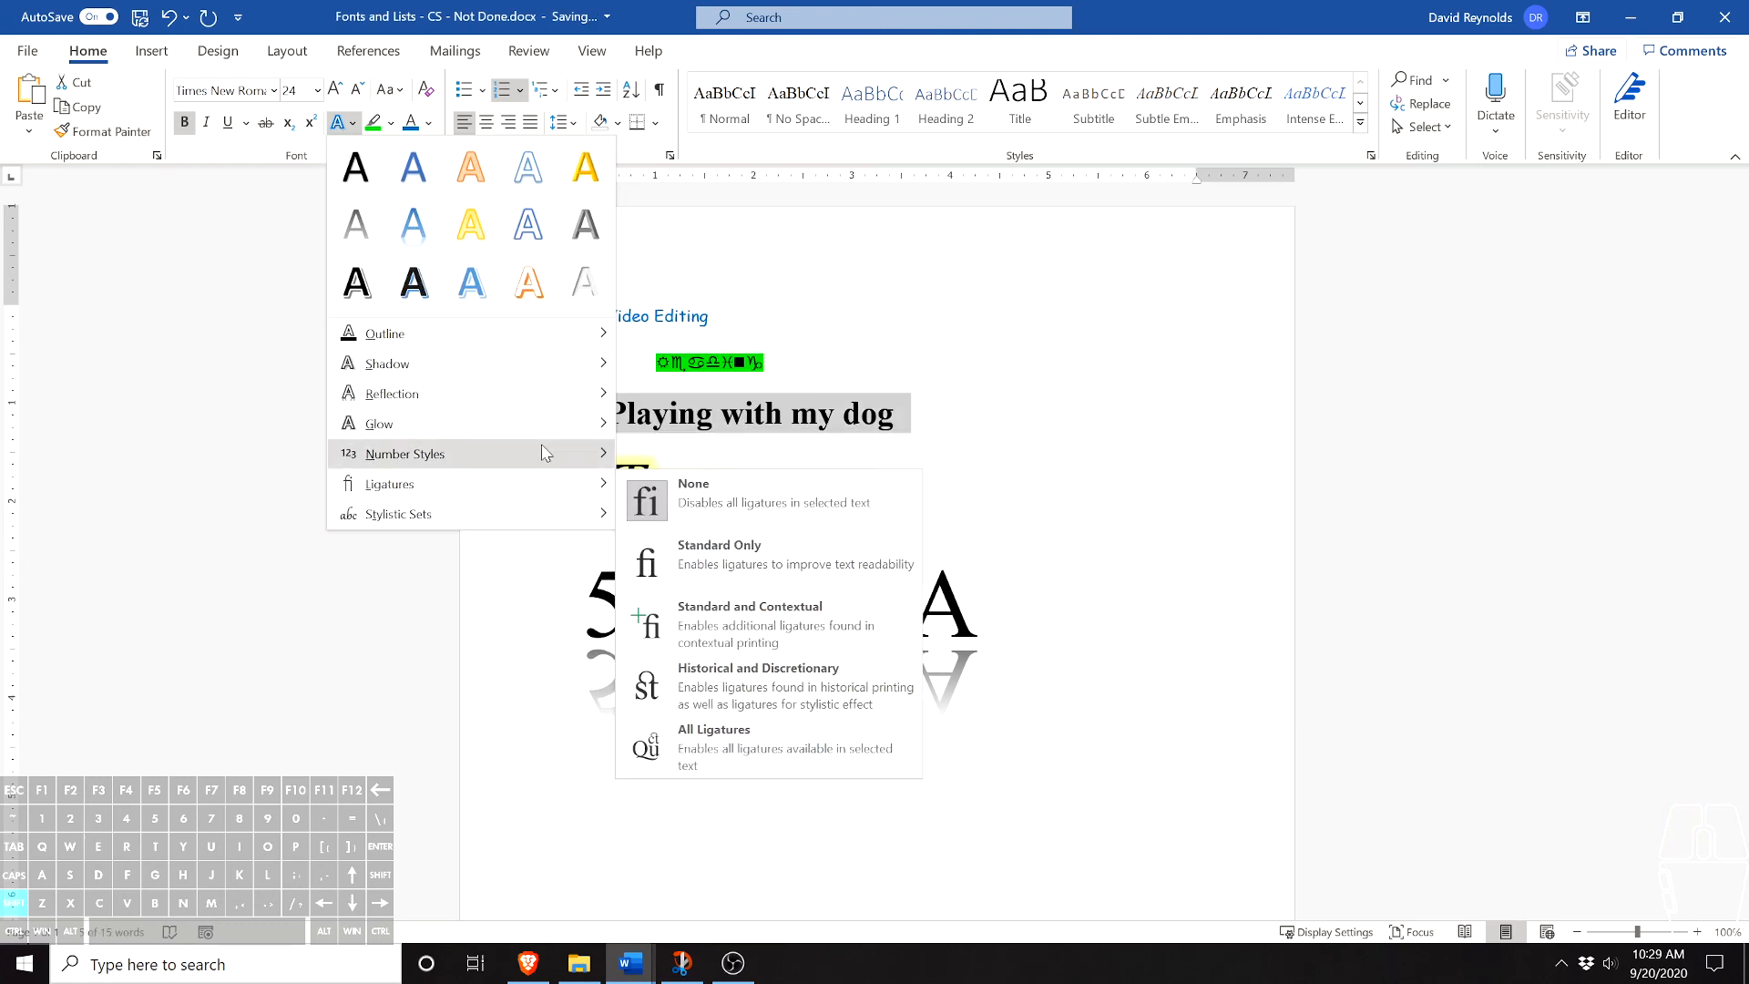
mouse_move(563, 345)
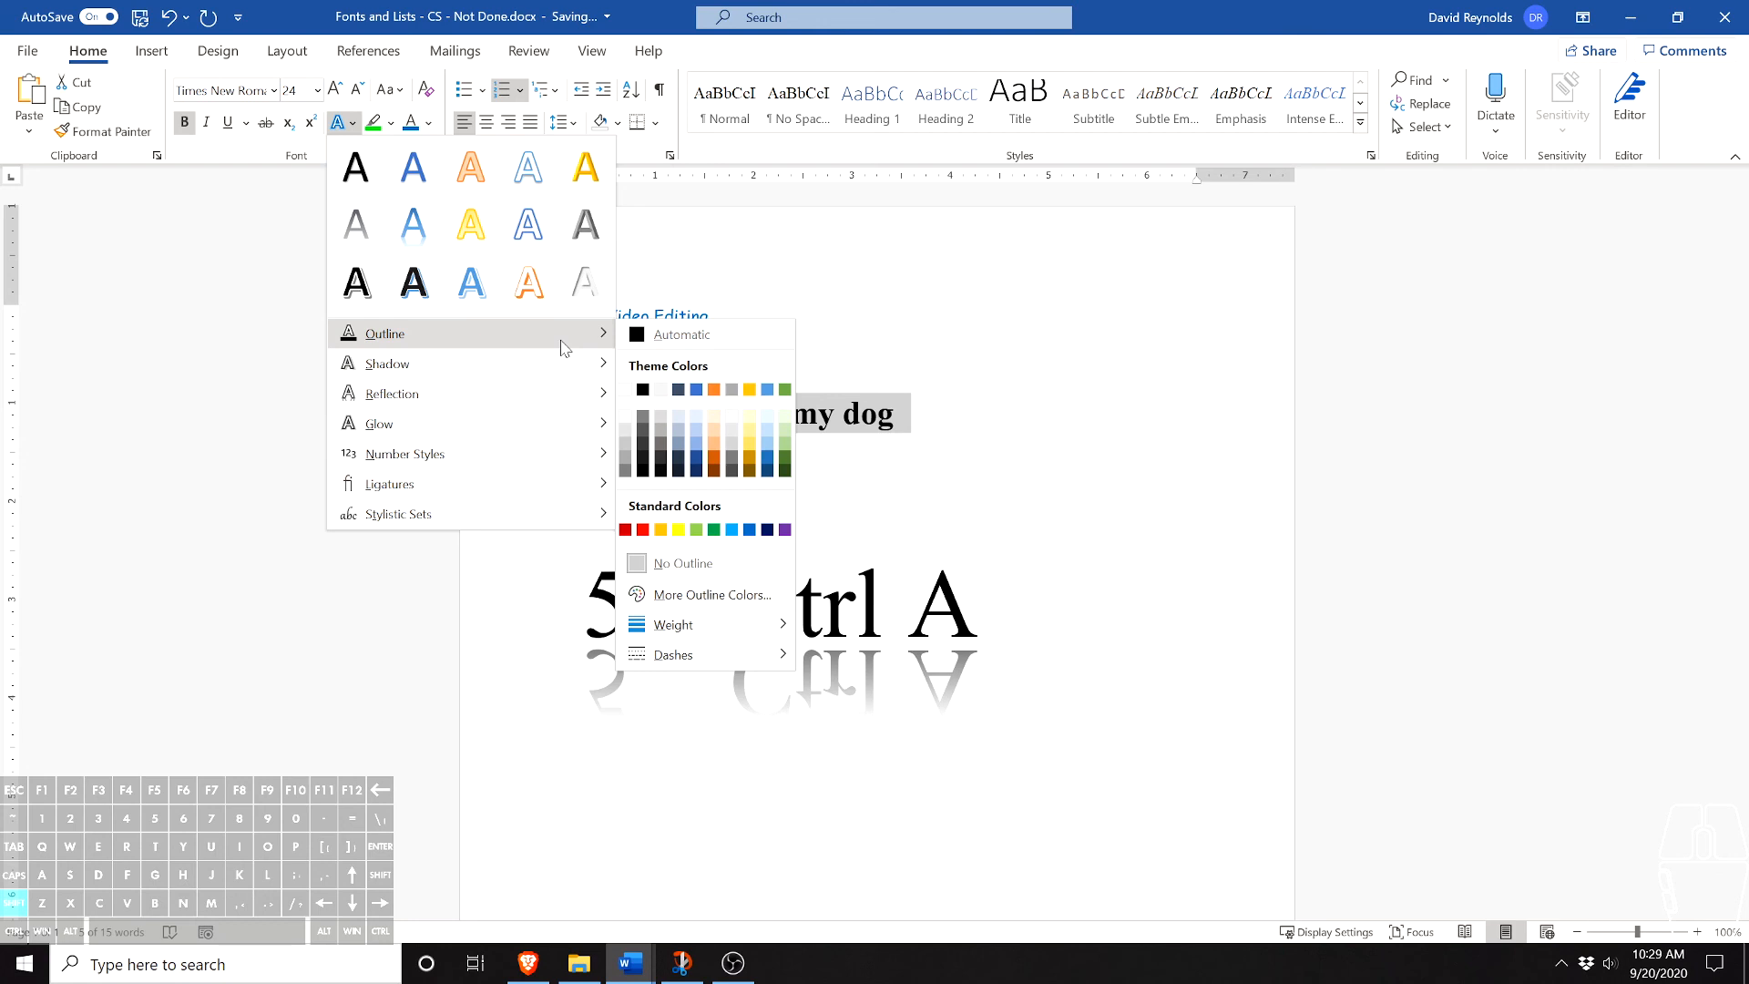
click(661, 529)
key(Down)
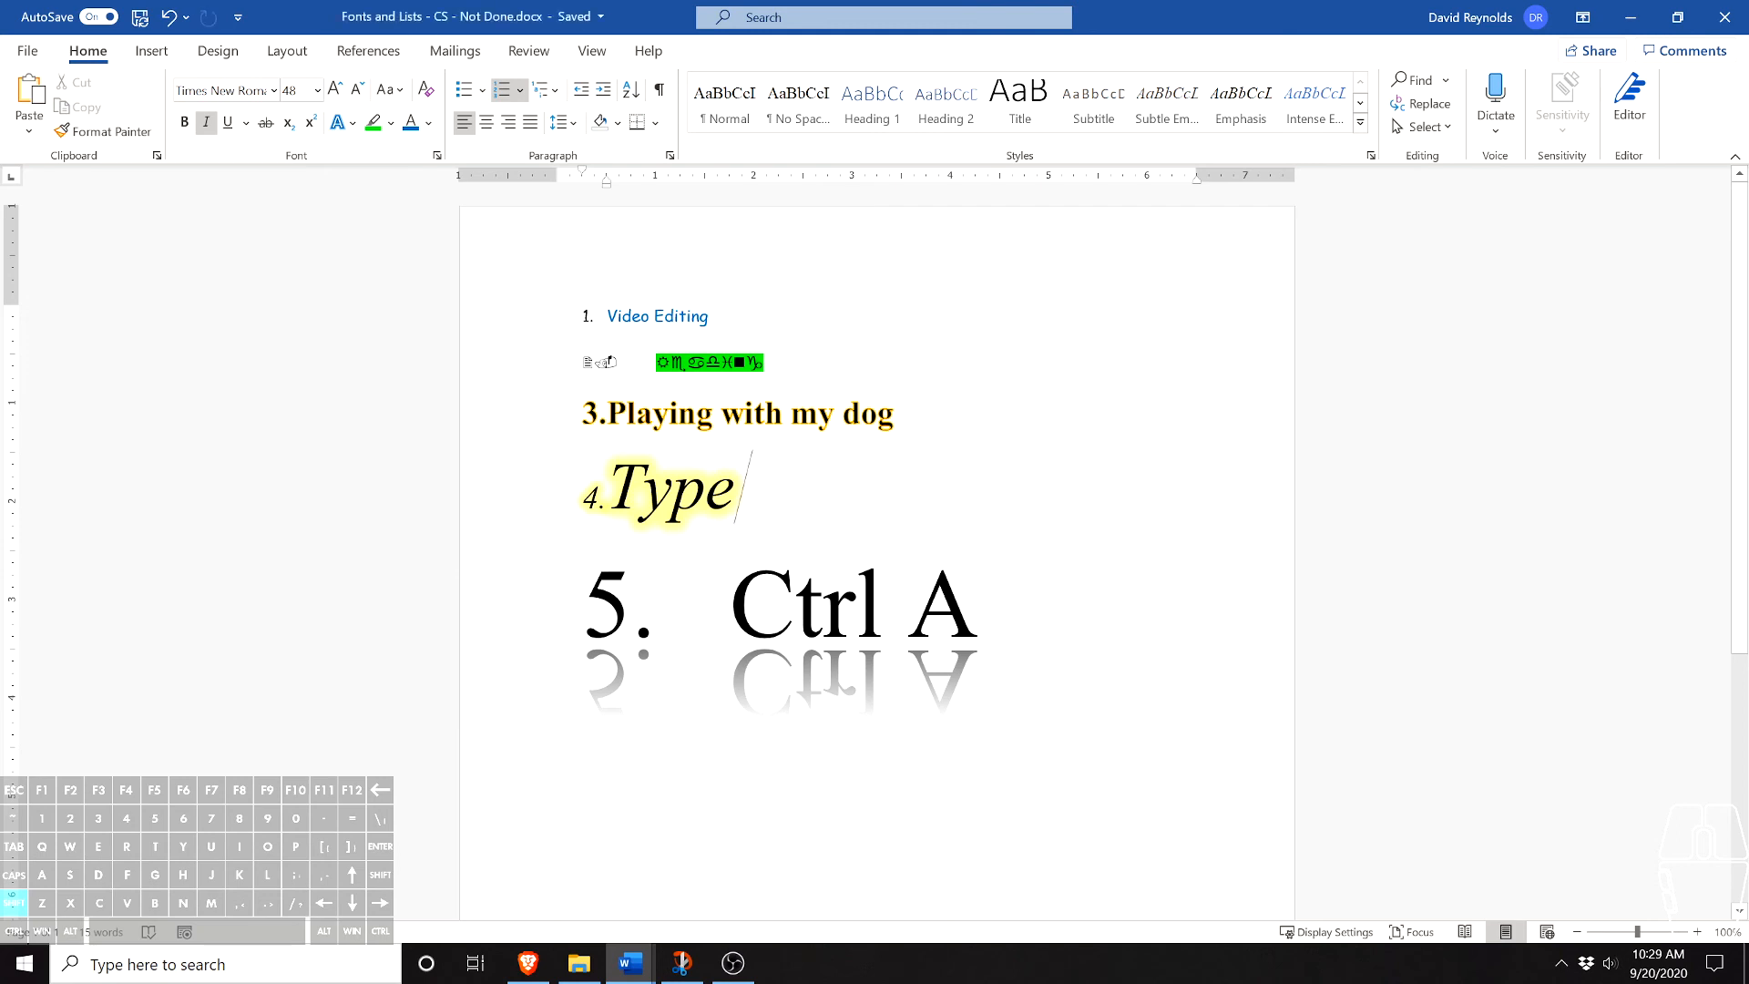
- Select the entire document and clear all formatting from the list
key(ctrl+a)
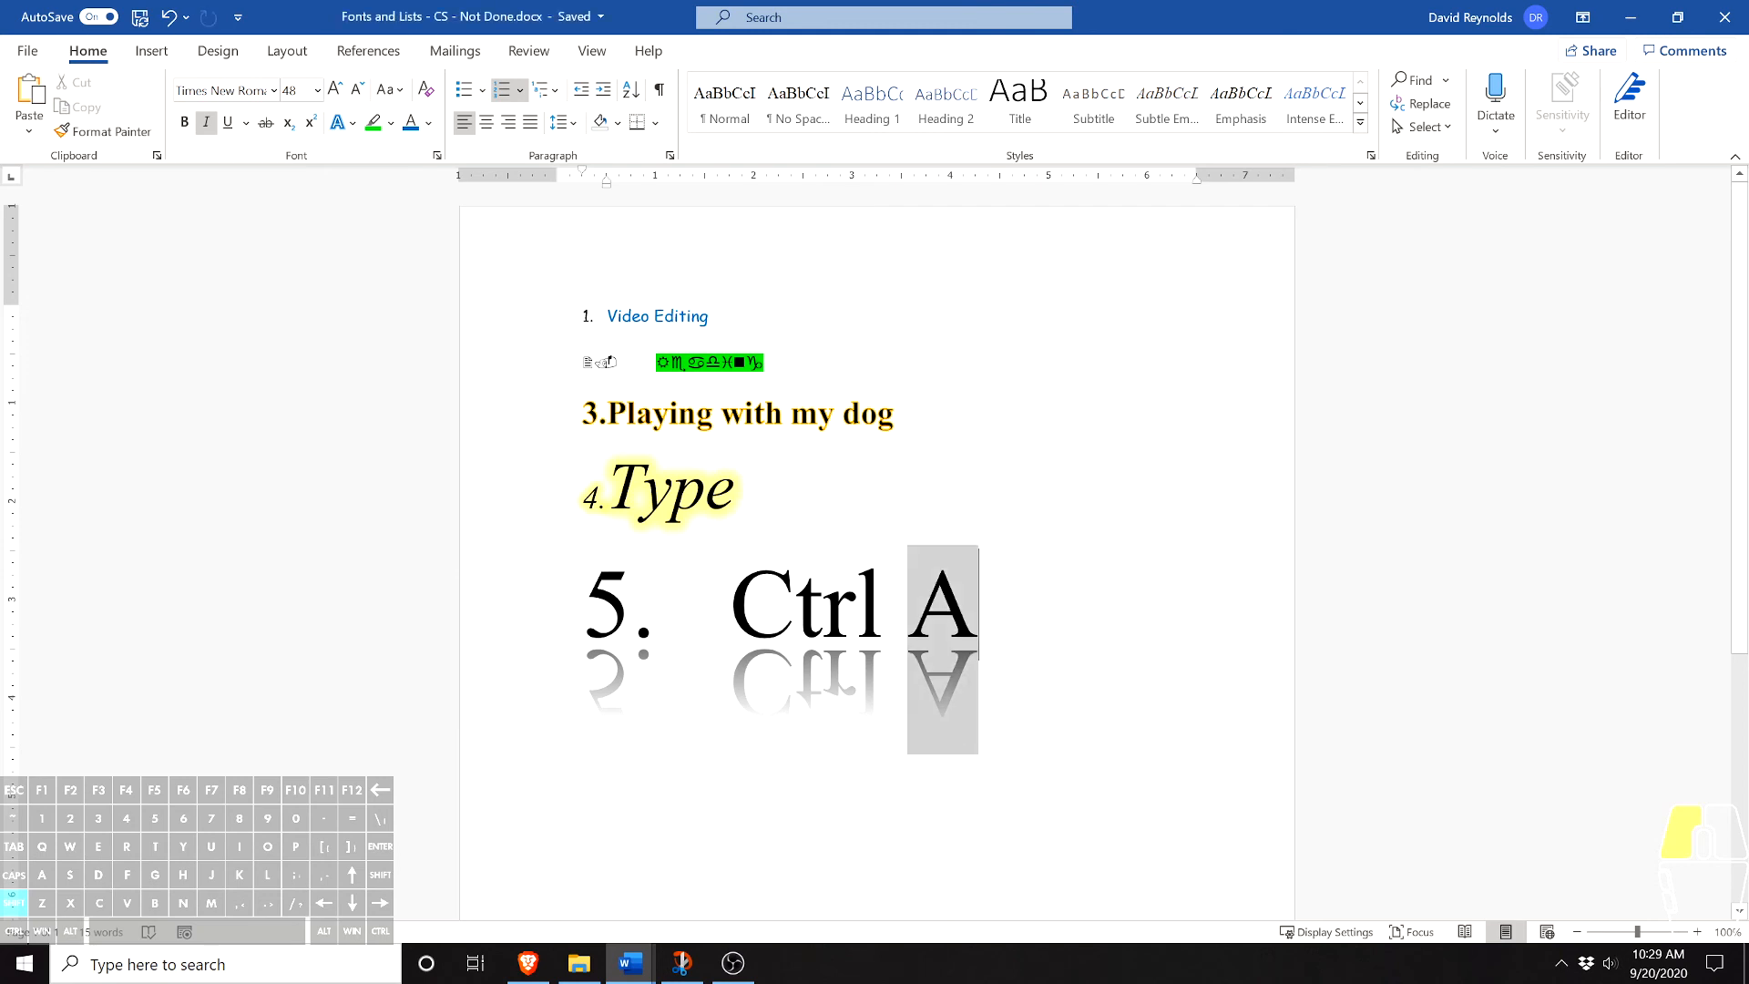
key(Right)
key(ctrl+a)
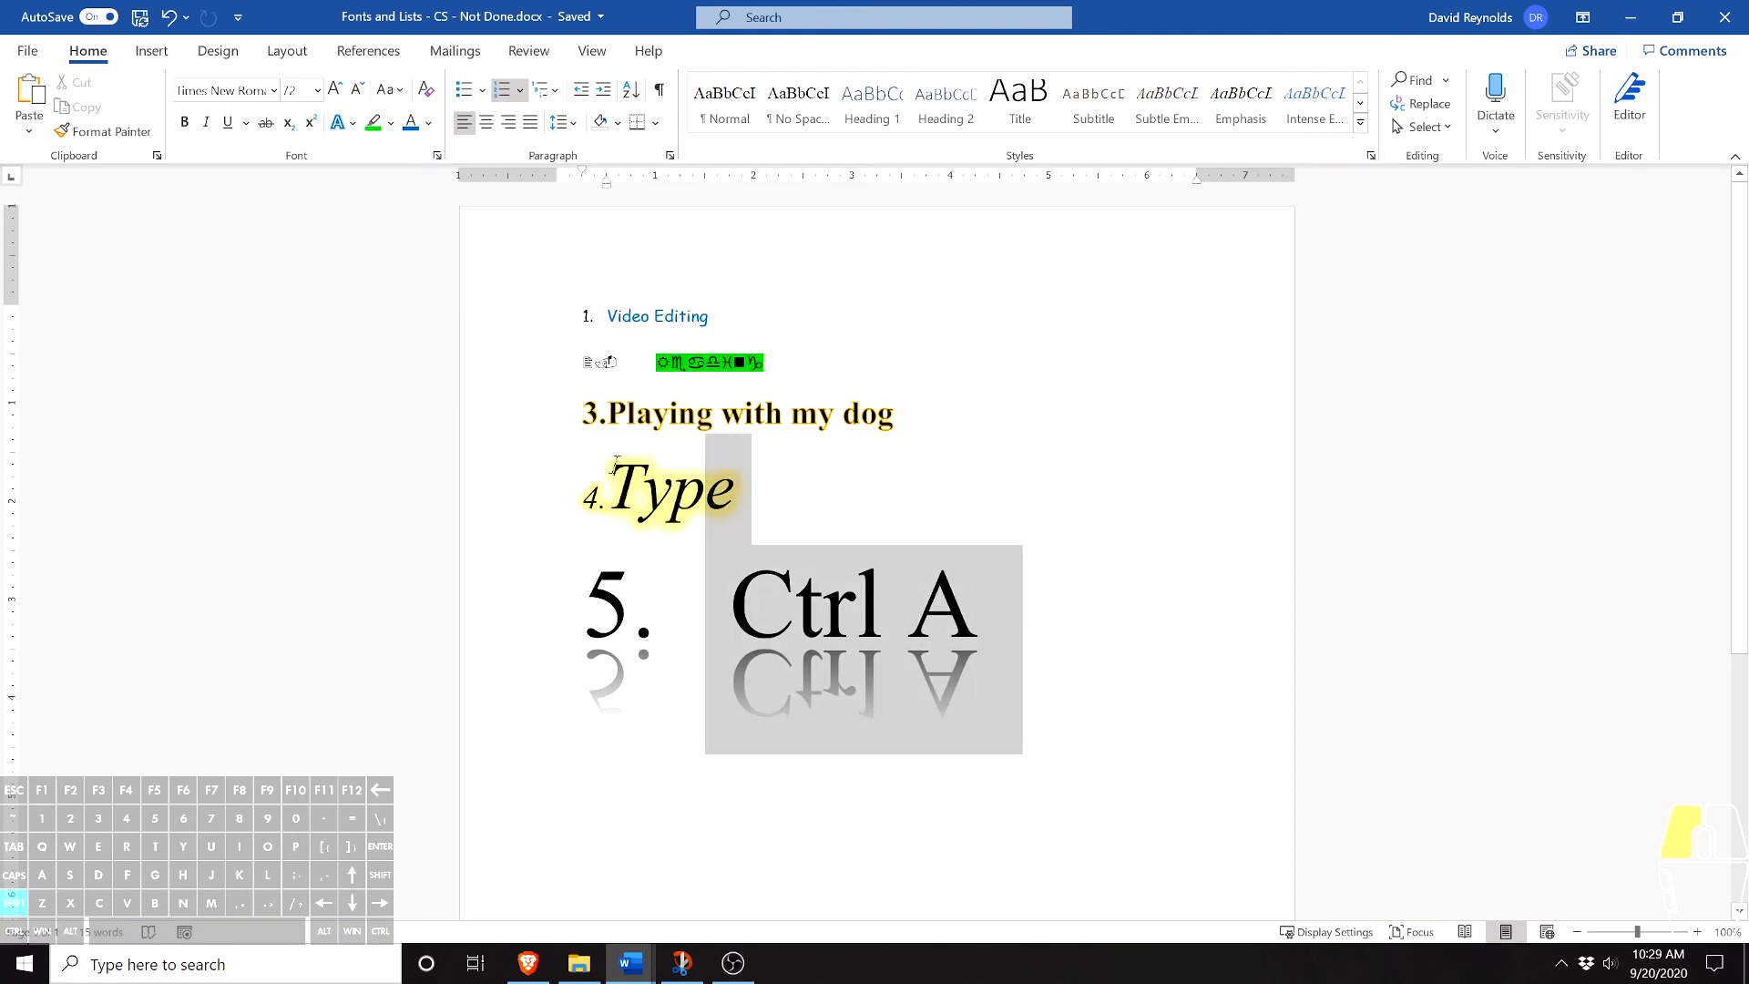
click(425, 91)
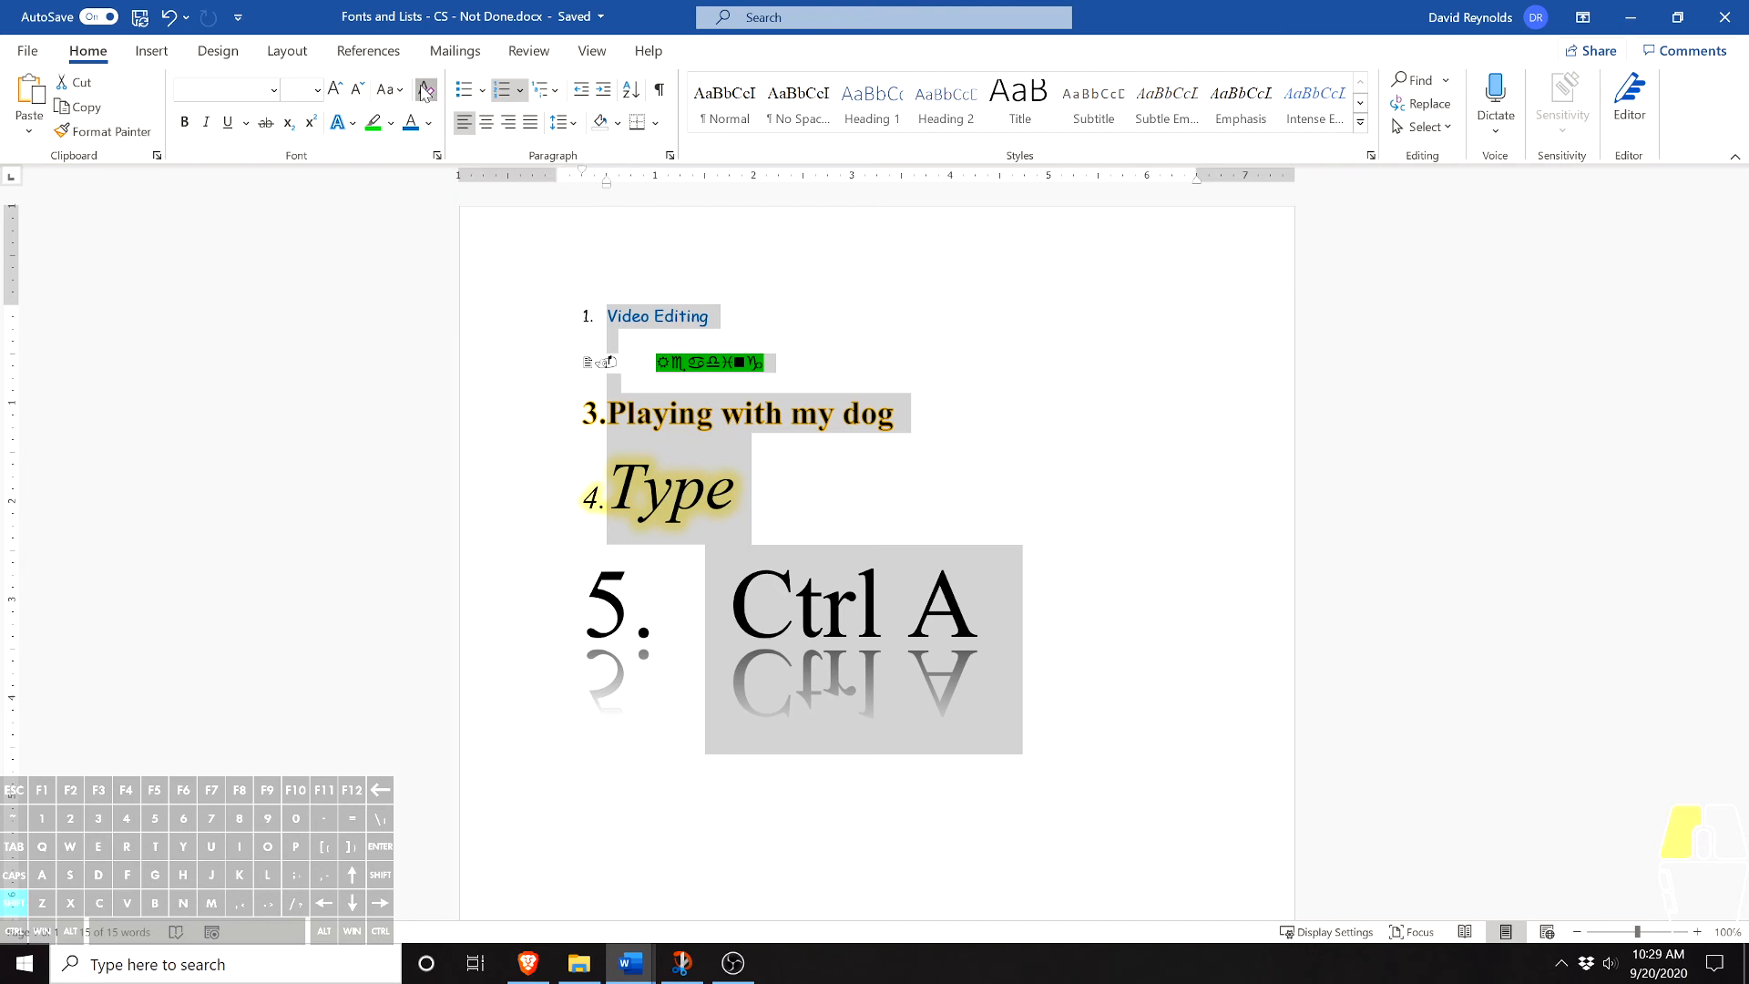
click(872, 517)
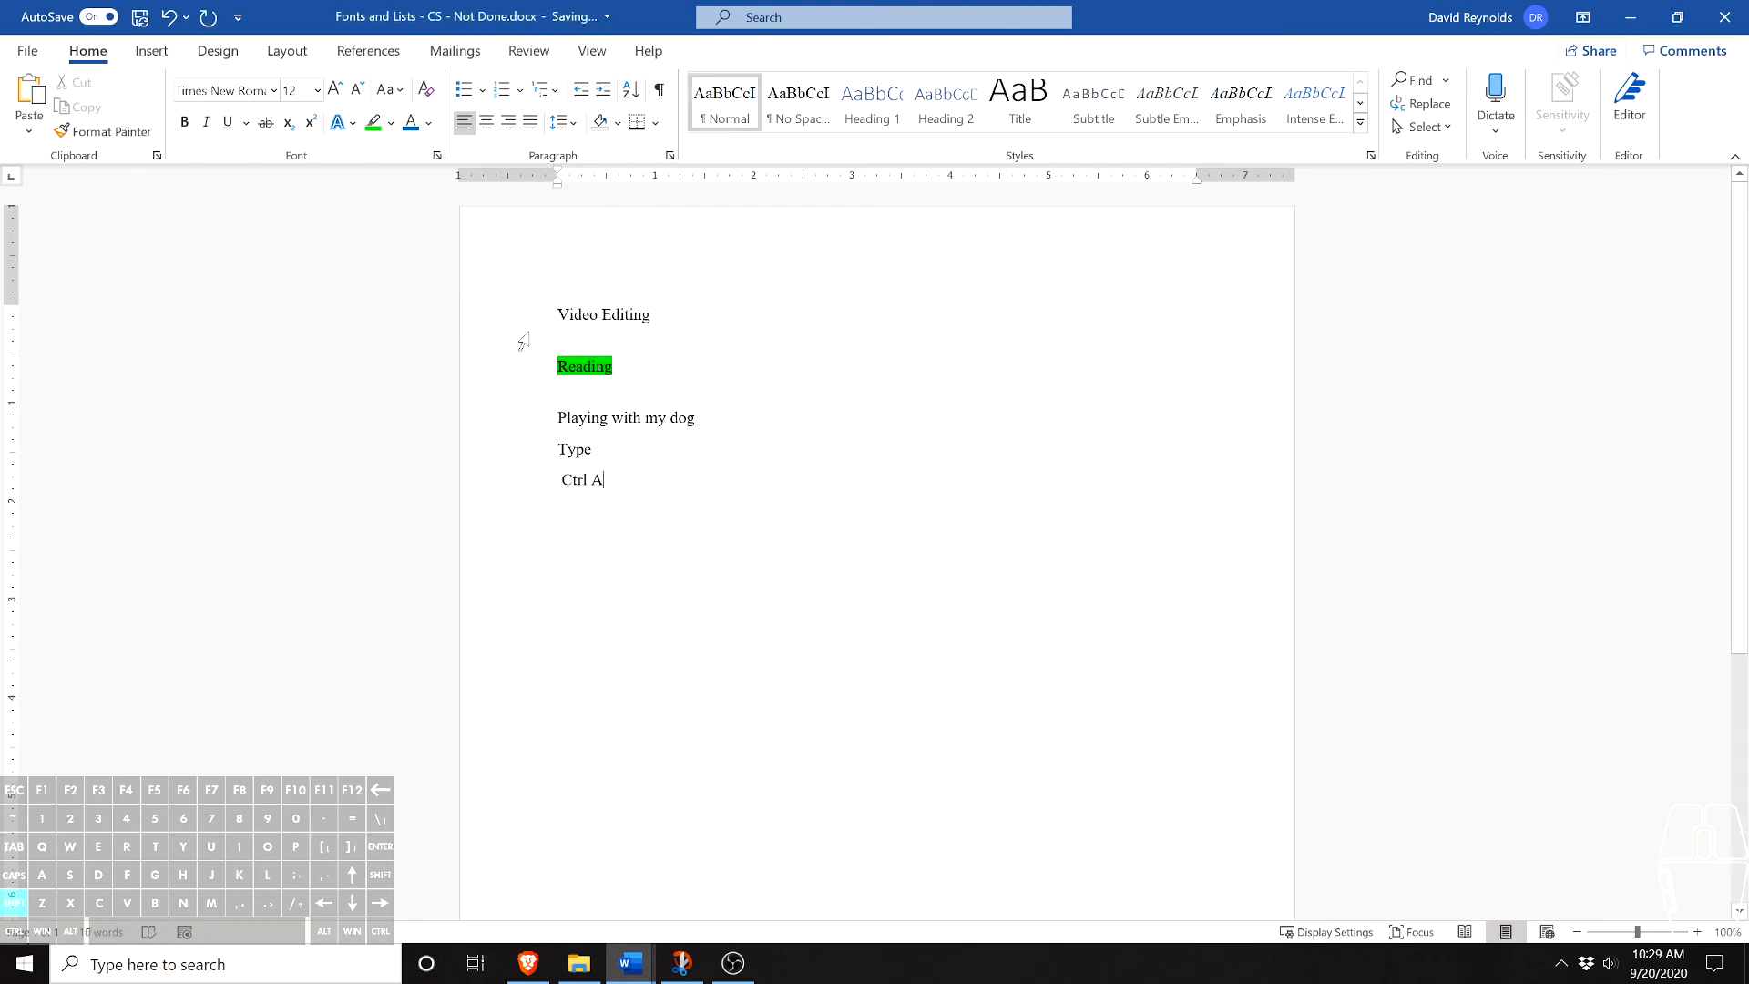
- Remove the highlight color from the word "Reading" by setting it to No Color
drag(614, 367, 557, 366)
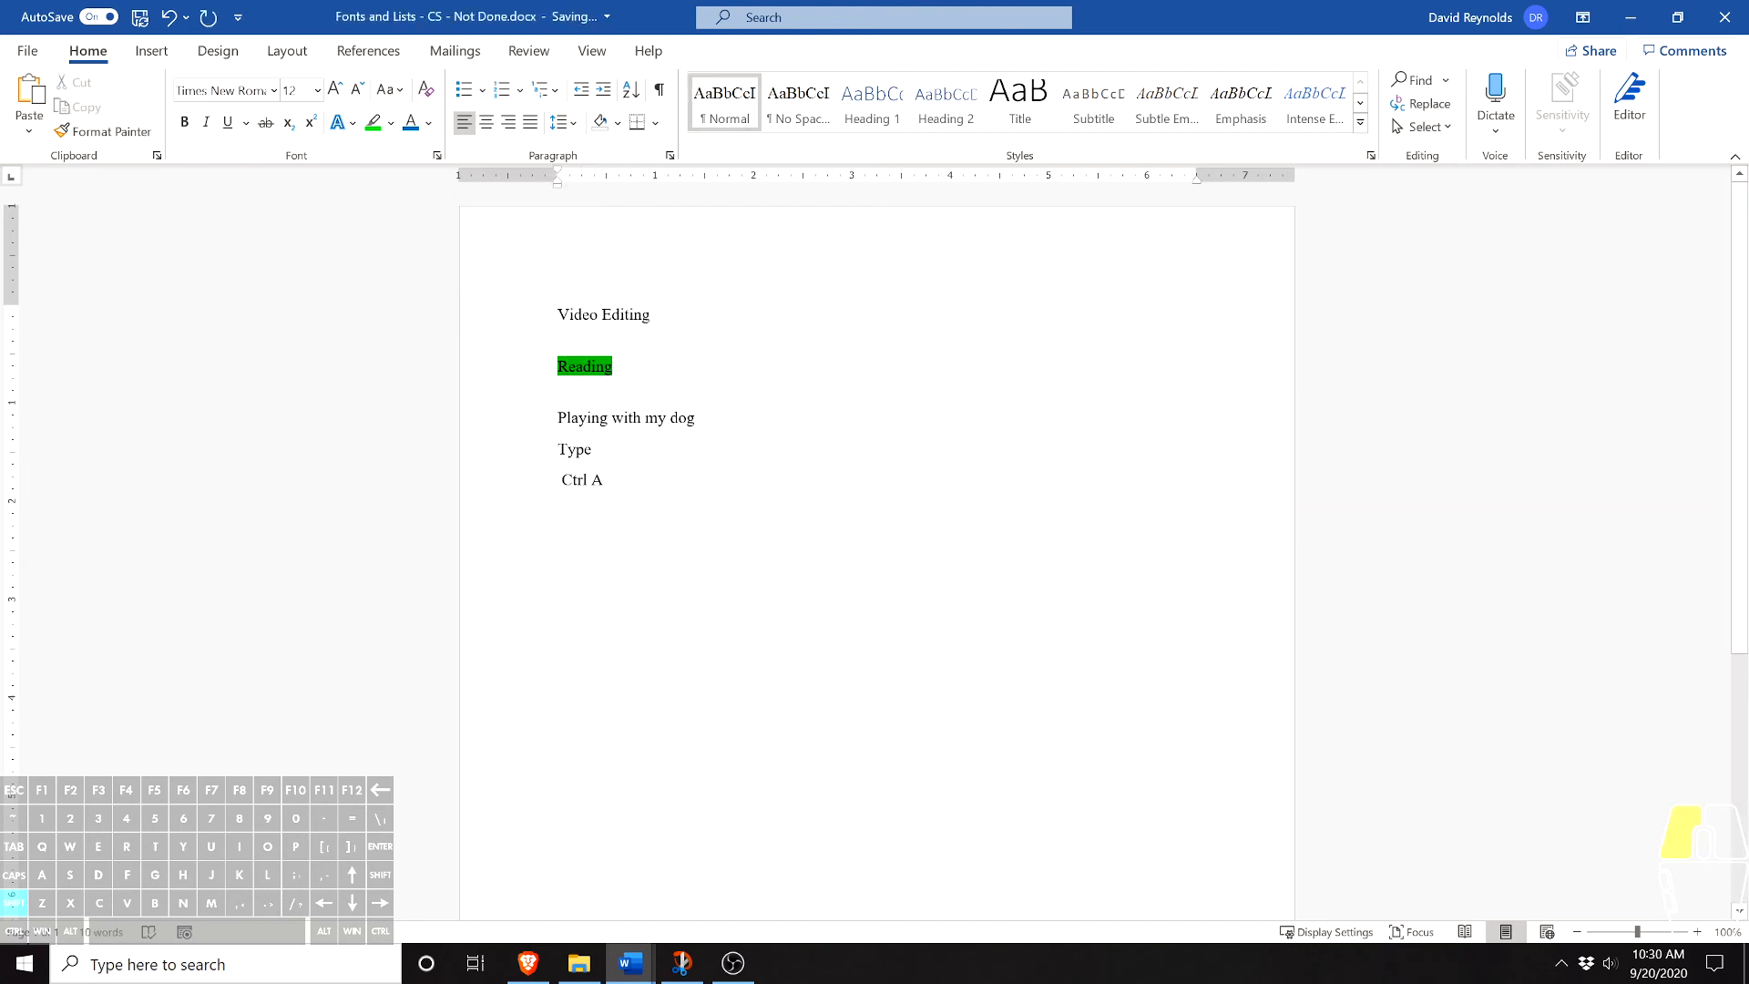
click(392, 123)
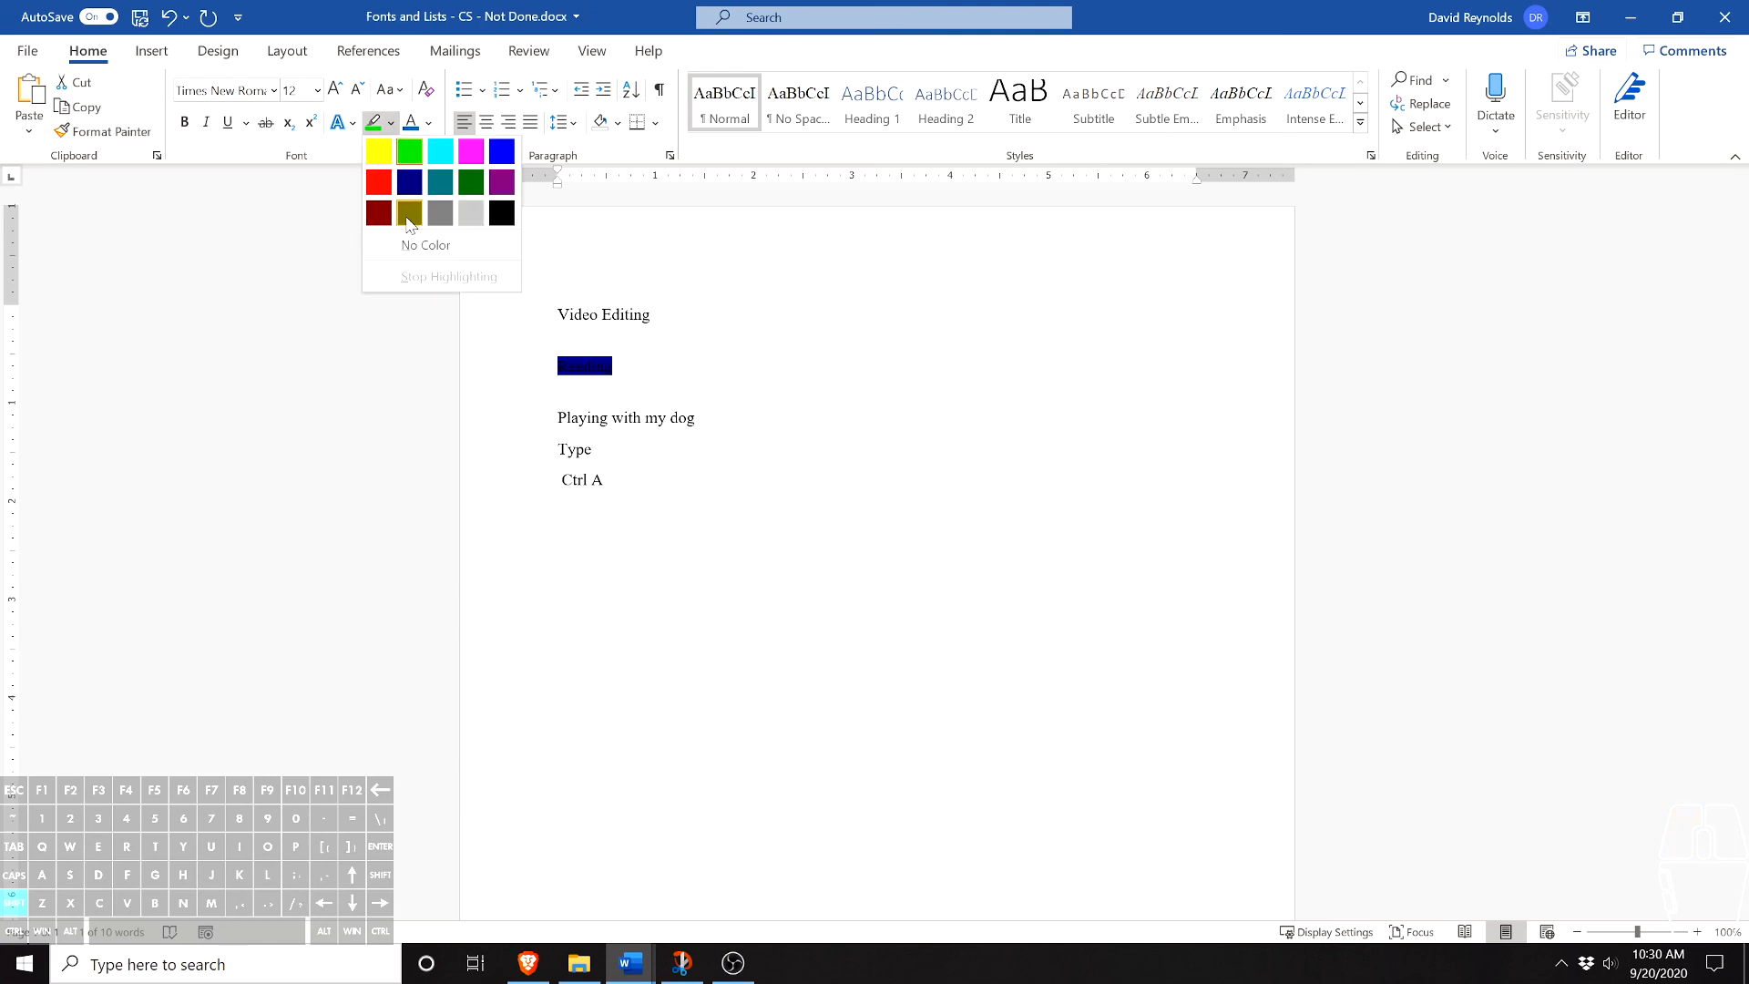
click(417, 246)
key(Left)
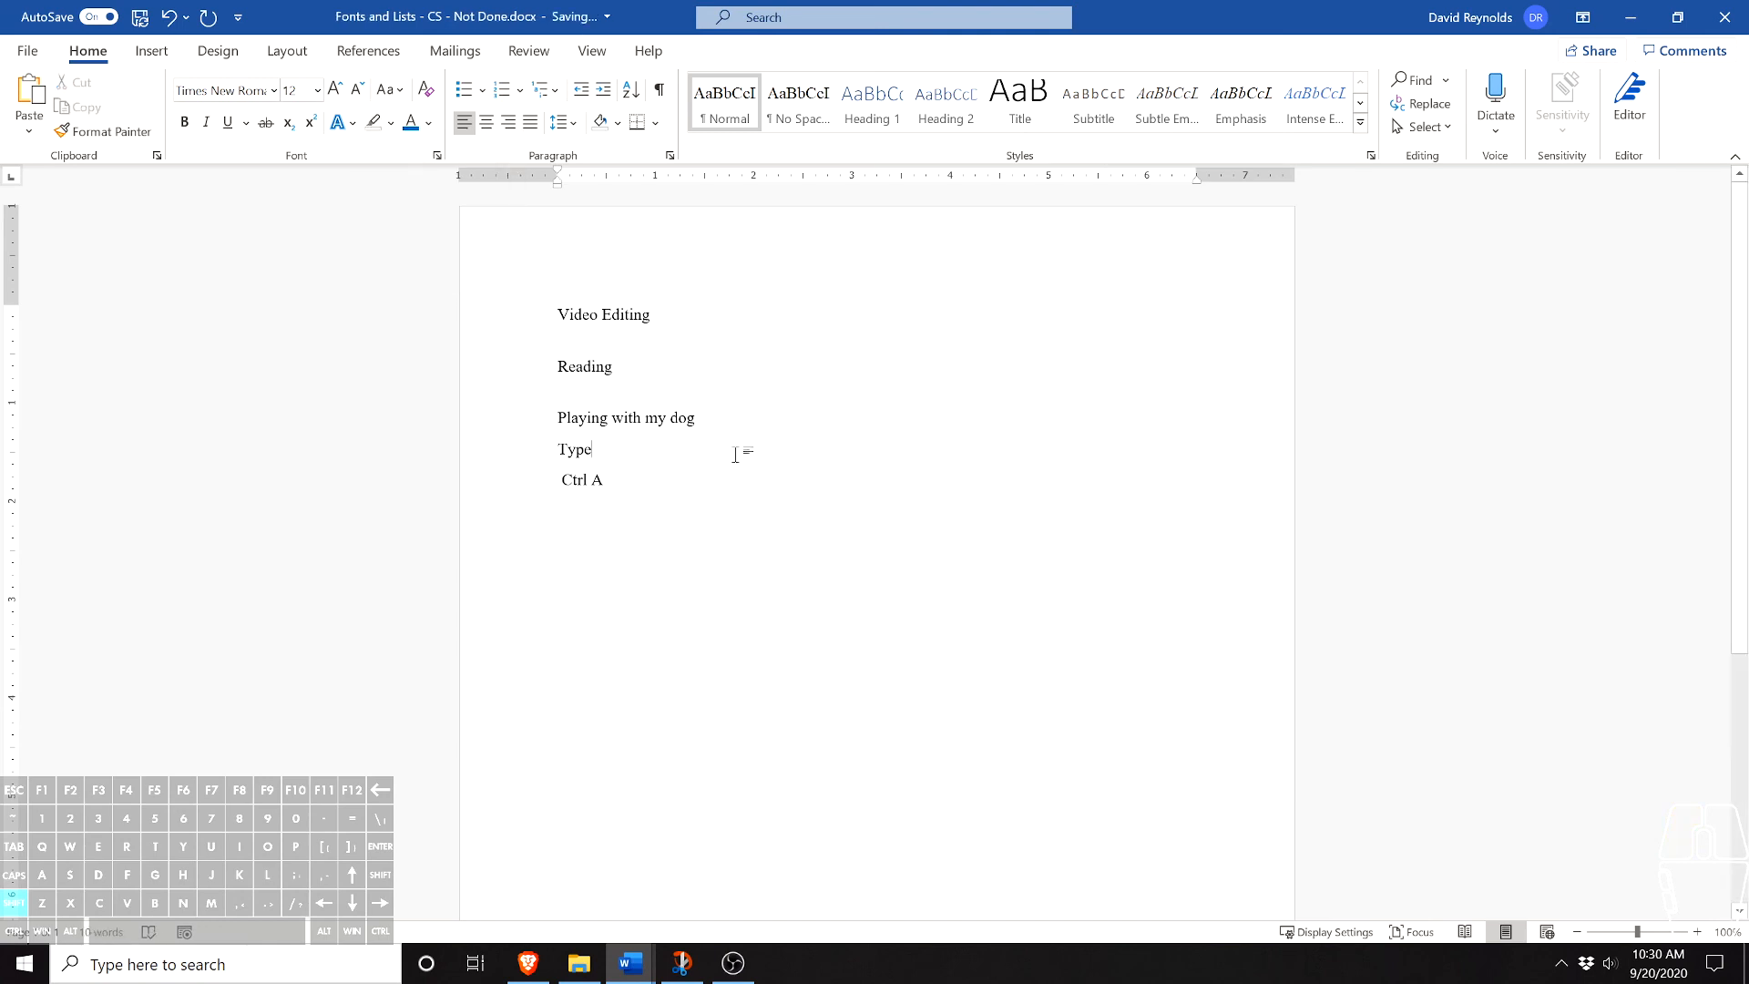